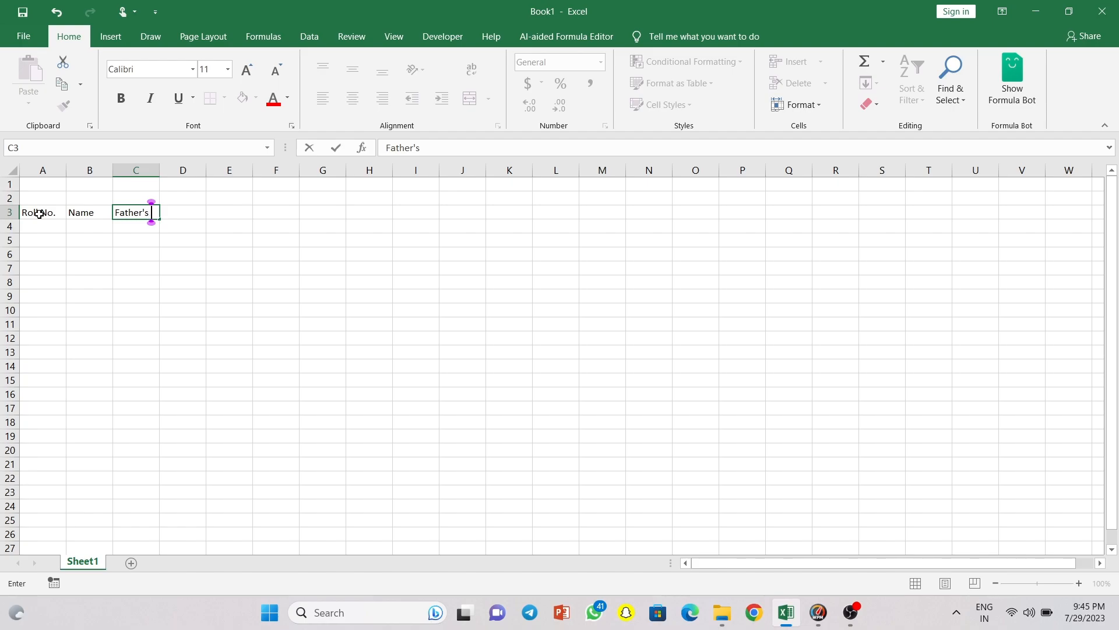
- Complete the Father's Name heading in C3 and add the headings Class in D3 and Fee in E3
{"action": "type", "text": "Name"}
{"action": "key", "text": "Tab"}
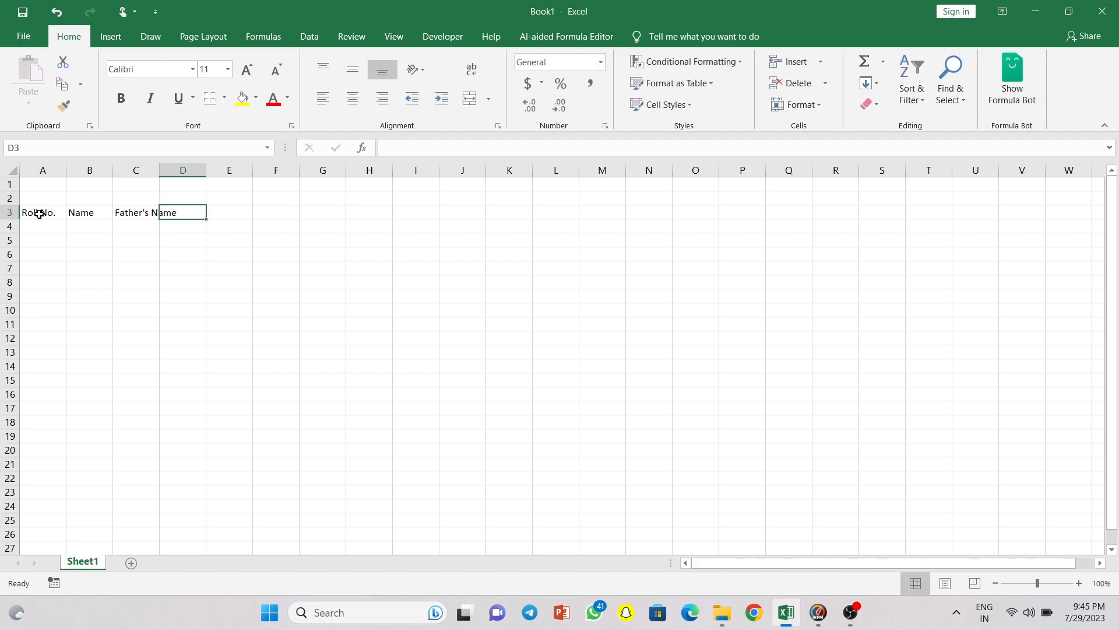
{"action": "type", "text": "Class"}
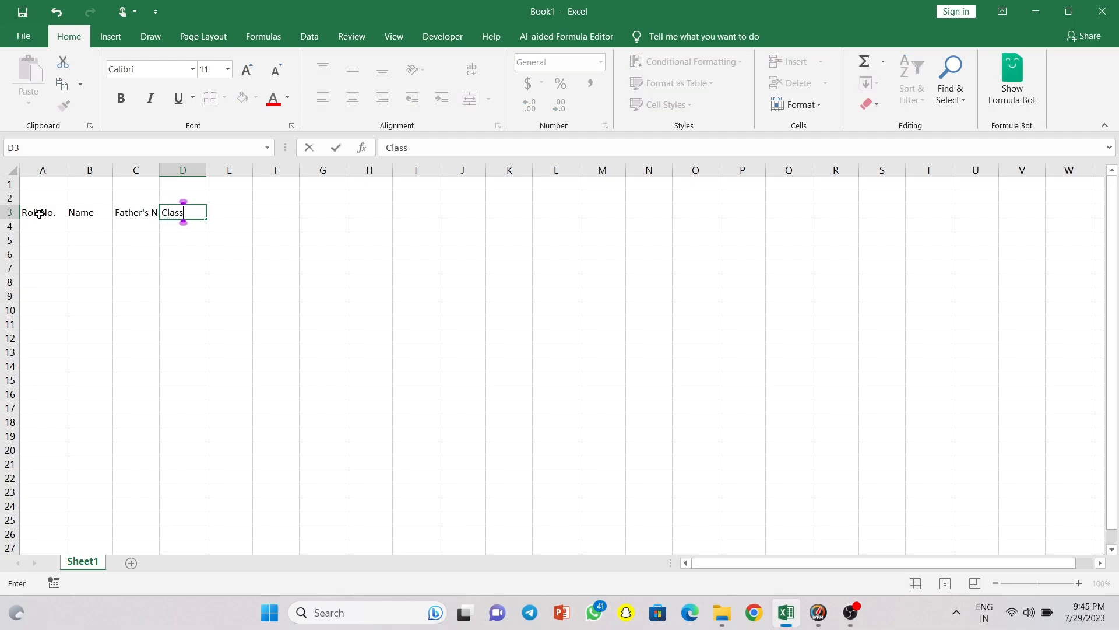
{"action": "key", "text": "Tab"}
{"action": "type", "text": "Fee"}
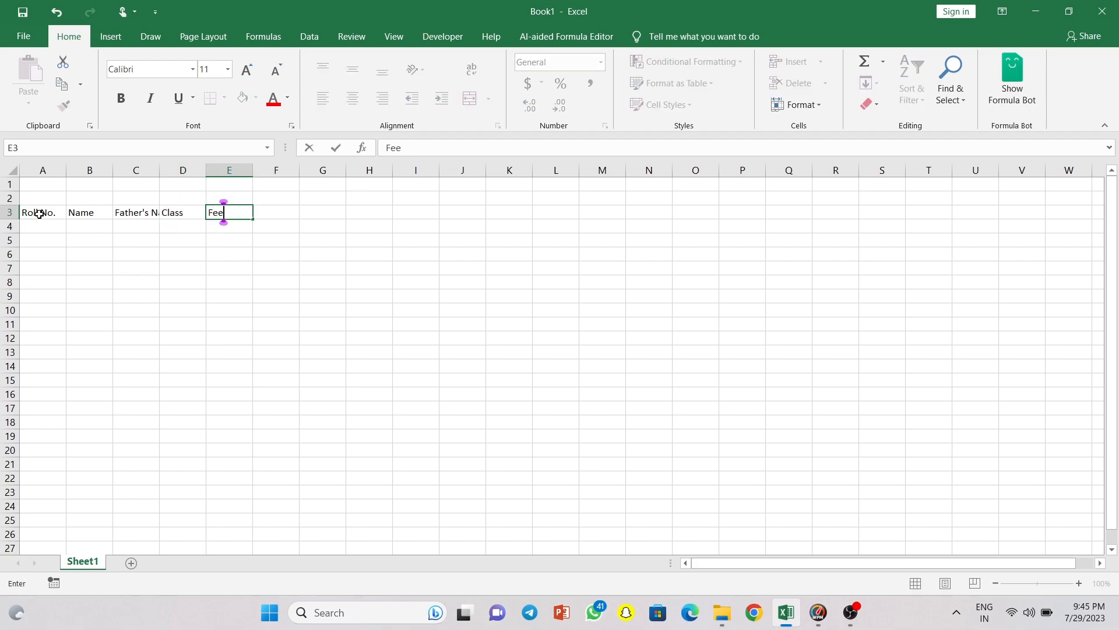
{"action": "key", "text": "Tab"}
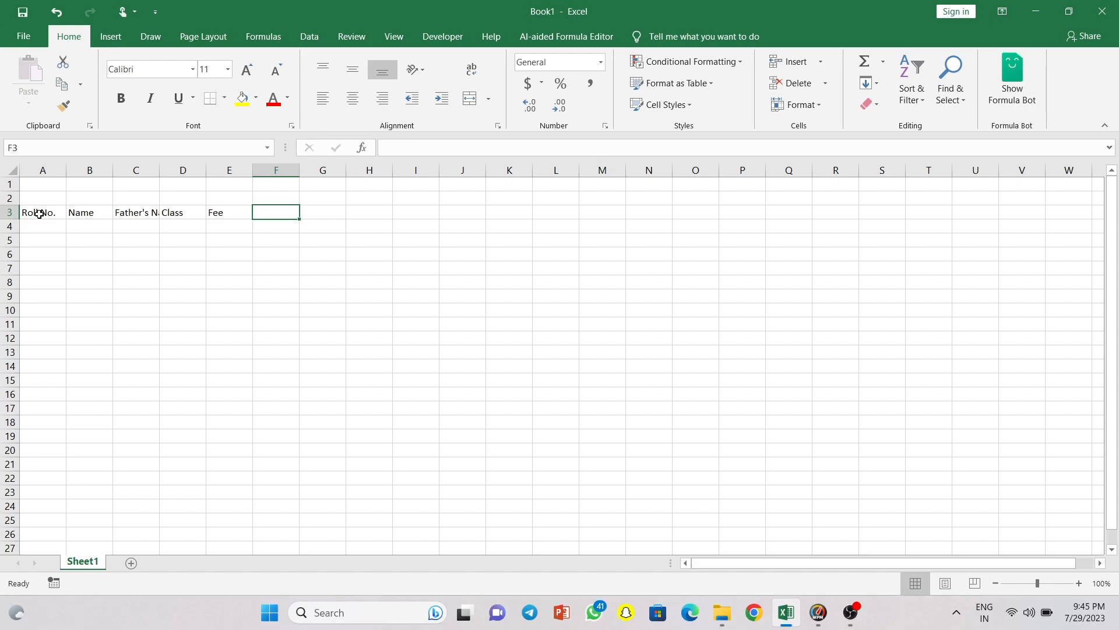
- Enter Apr and May in F3 and G3, and extend the month series across row 3 to Mar in Q3
{"action": "key", "text": "BackSpace"}
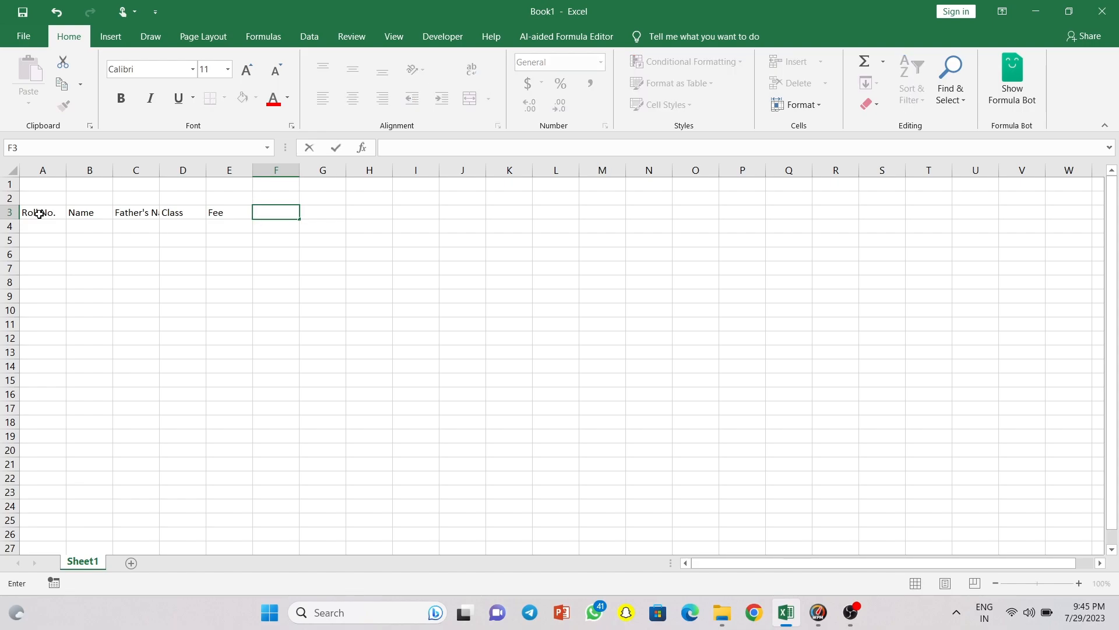
{"action": "type", "text": "Apr"}
{"action": "key", "text": "Tab"}
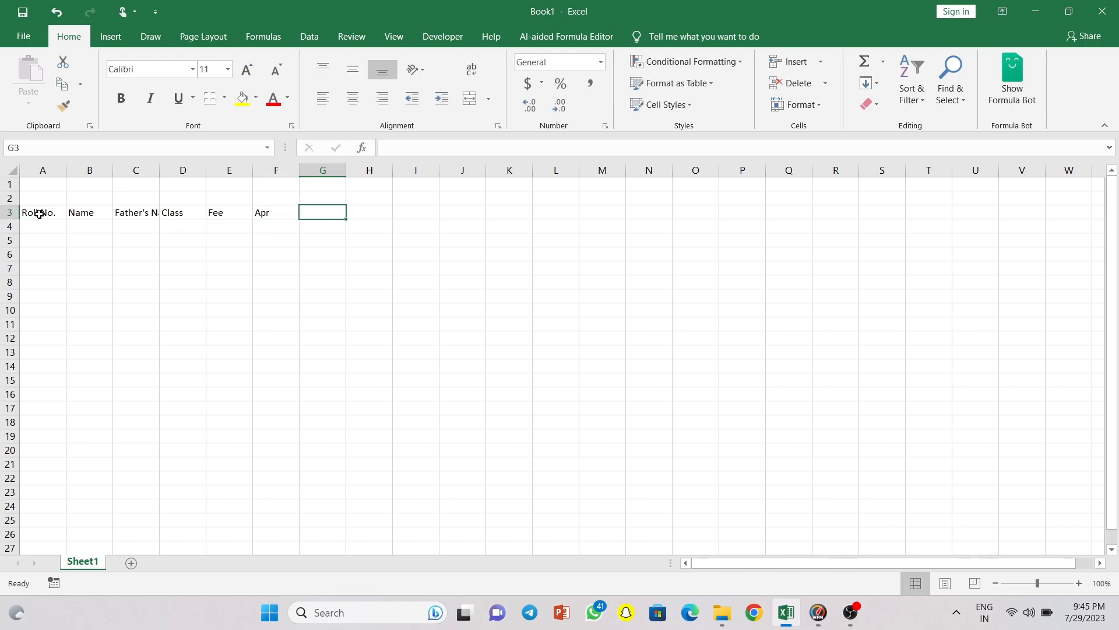
{"action": "type", "text": "May"}
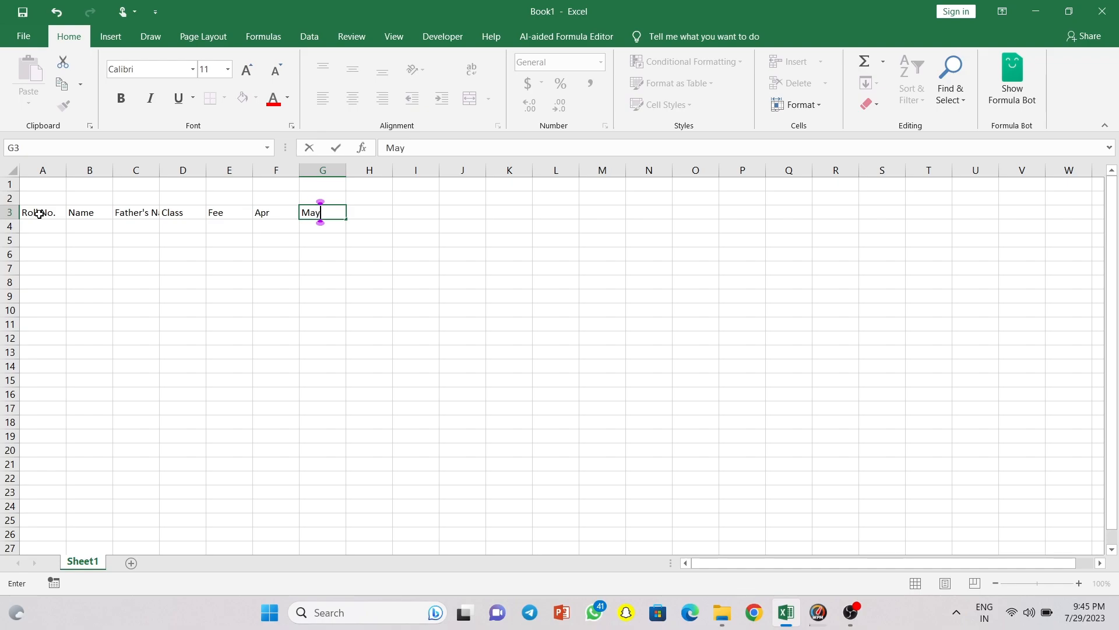
{"action": "key", "text": "Tab"}
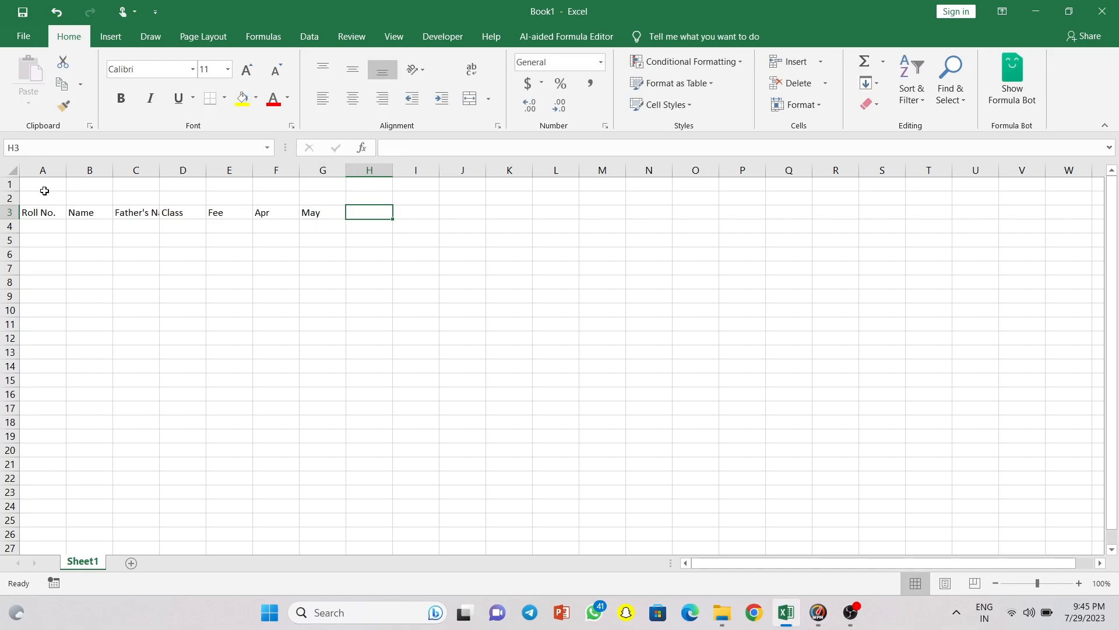
{"action": "left_click", "coordinate": [286, 214]}
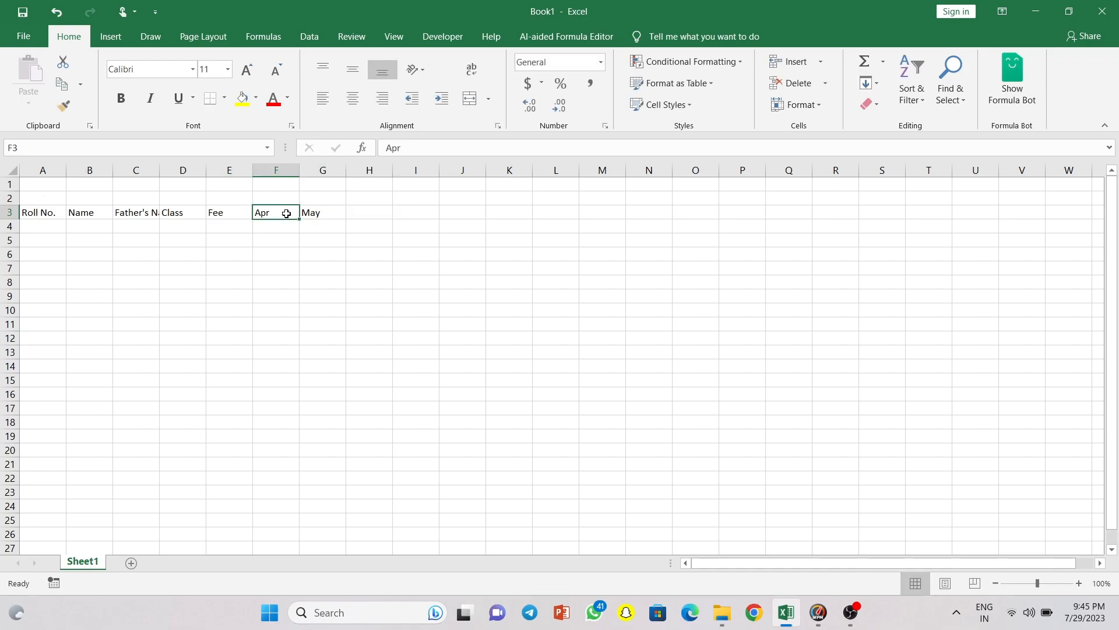
{"action": "key", "text": "shift+Right"}
{"action": "left_click_drag", "start_coordinate": [347, 219], "coordinate": [795, 215]}
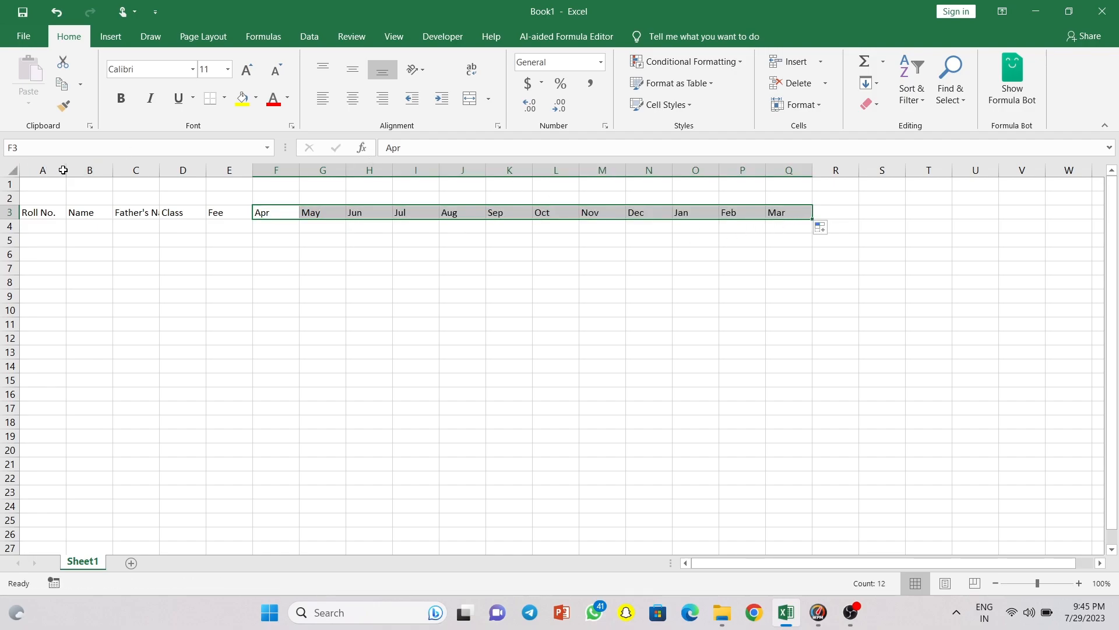
- Autofit the width of all columns in the sheet to their contents
{"action": "key", "text": "ctrl+a"}
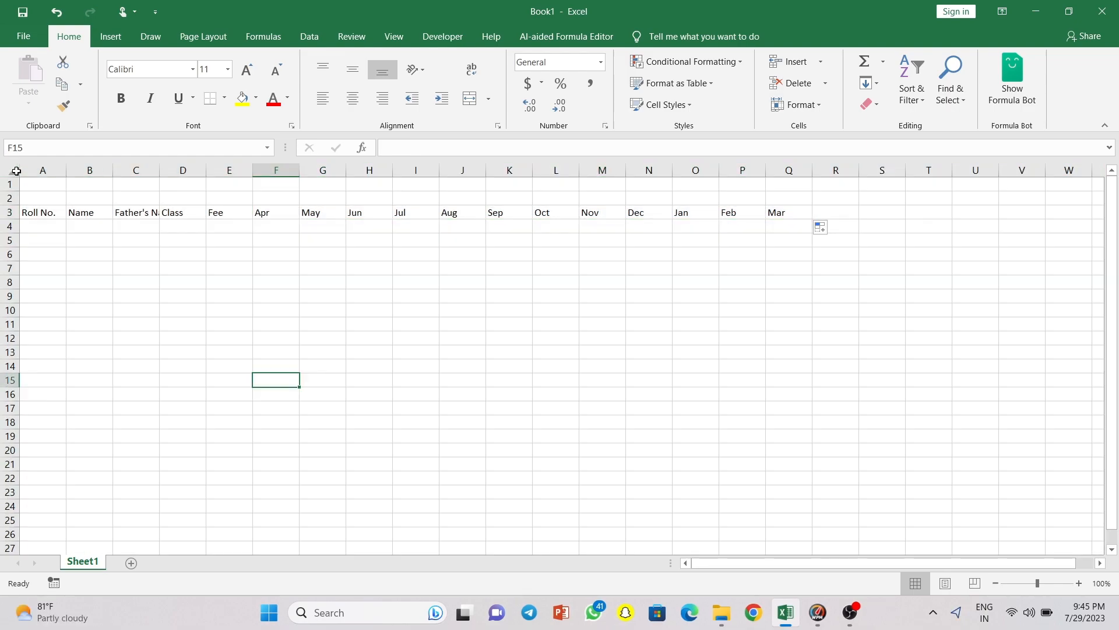
{"action": "left_click", "coordinate": [16, 171]}
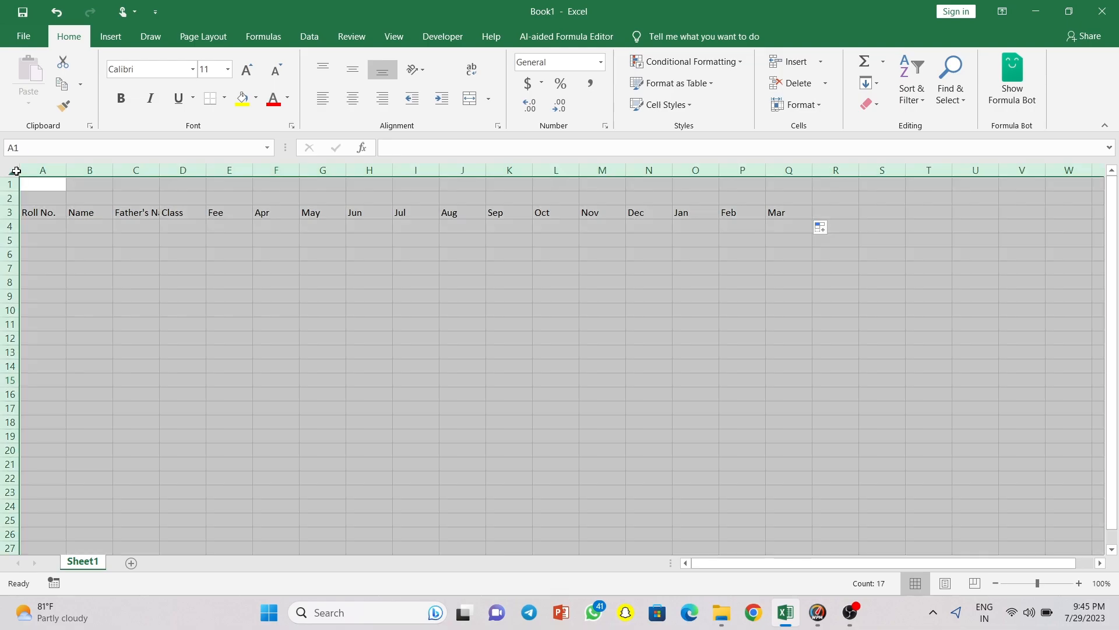
{"action": "double_click", "coordinate": [110, 170]}
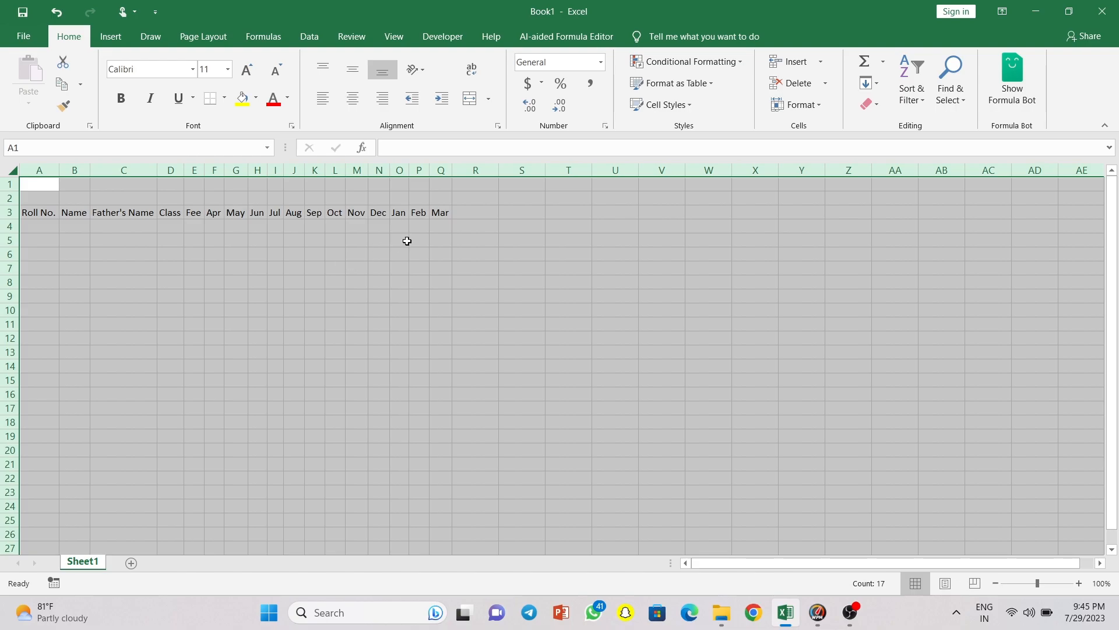
- Enter the heading Total Fee Status in R3, after the Mar column
{"action": "left_click", "coordinate": [472, 211]}
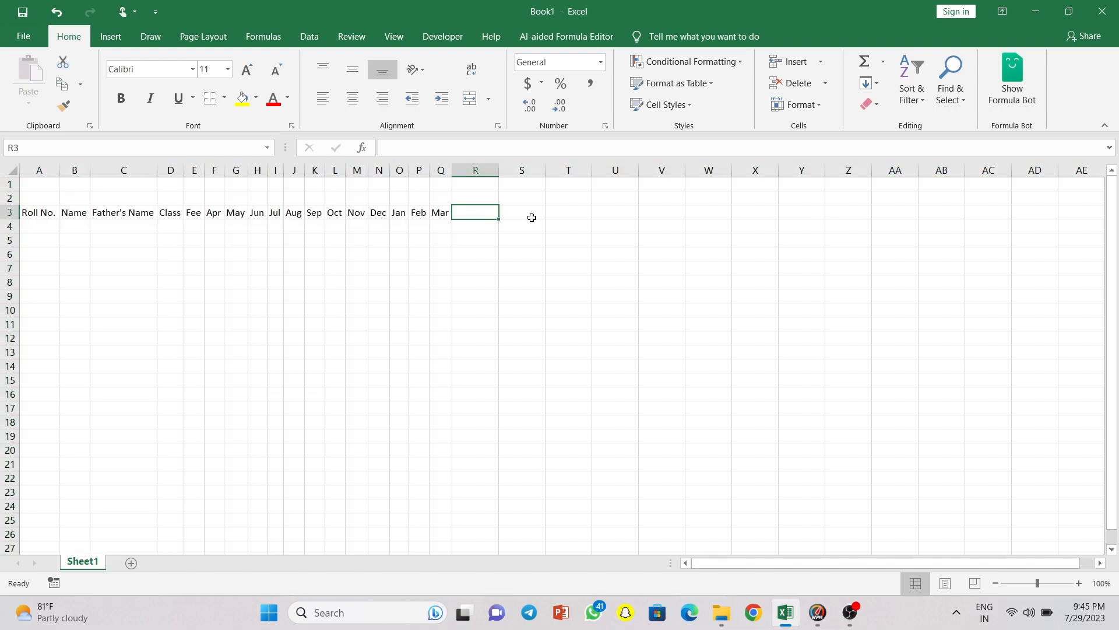
{"action": "type", "text": "To"}
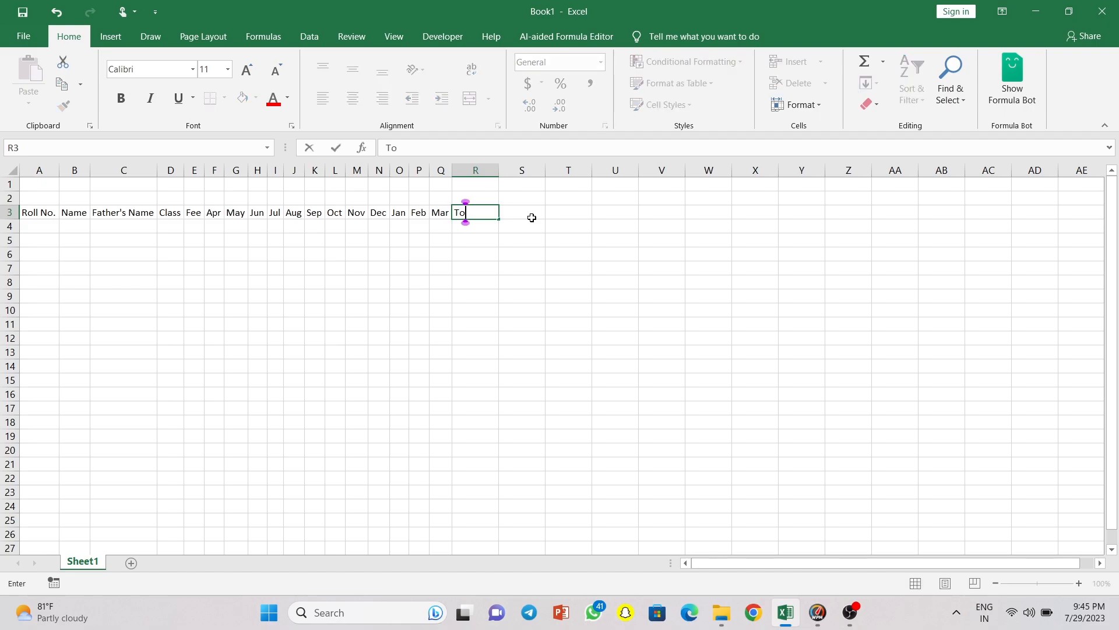
{"action": "type", "text": "tal Fee"}
{"action": "left_click", "coordinate": [531, 217]}
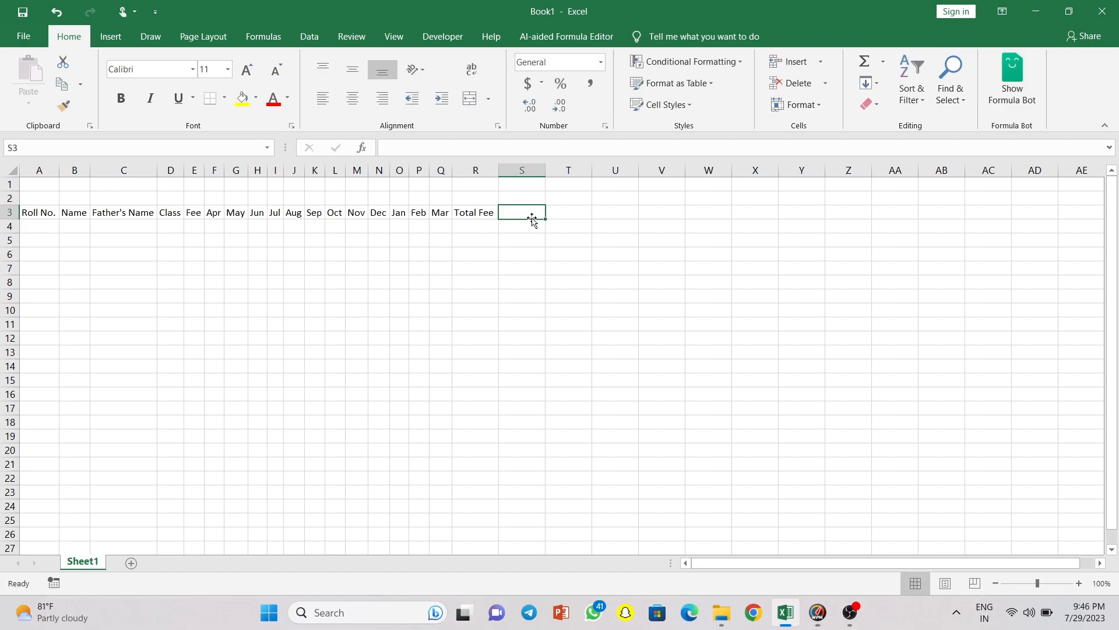
{"action": "type", "text": "S"}
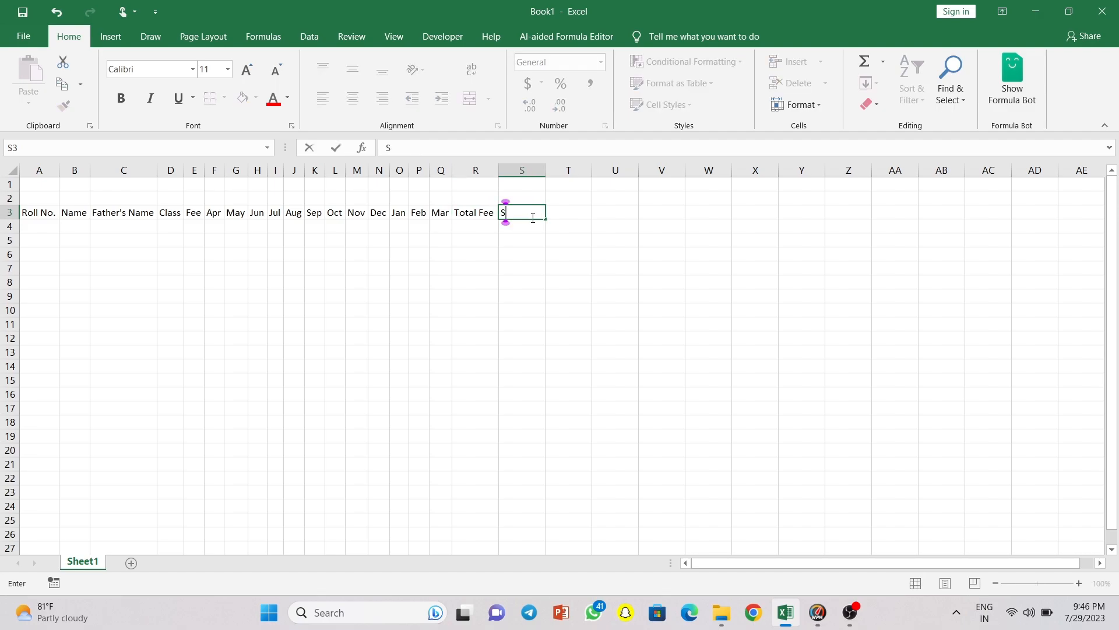
{"action": "key", "text": "BackSpace"}
{"action": "key", "text": "Left"}
{"action": "key", "text": "F2"}
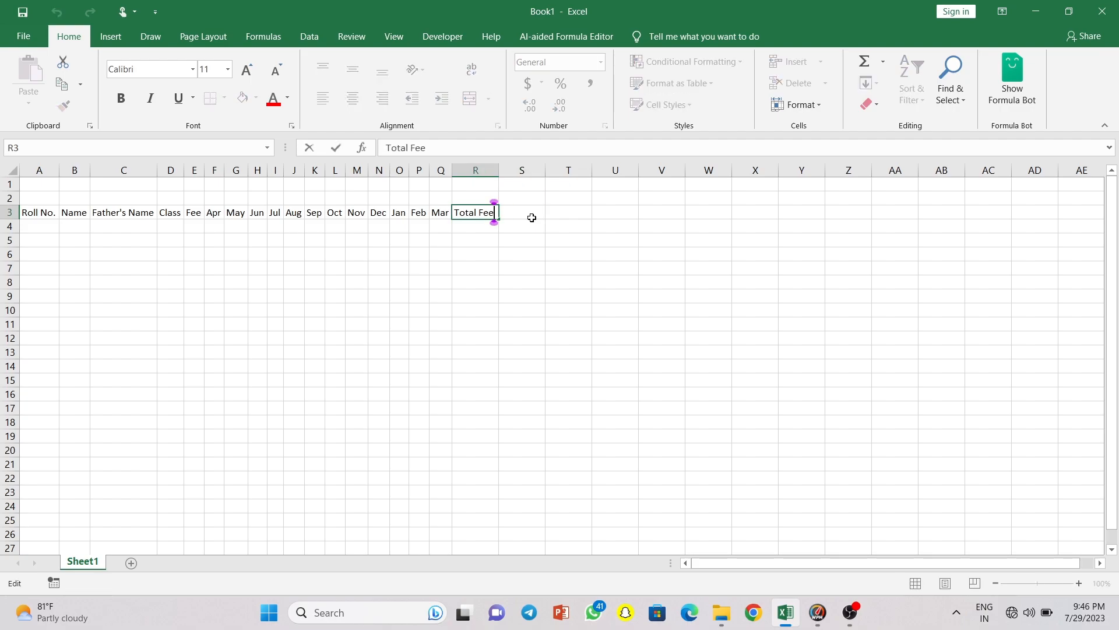
{"action": "type", "text": "Status"}
{"action": "left_click", "coordinate": [532, 218]}
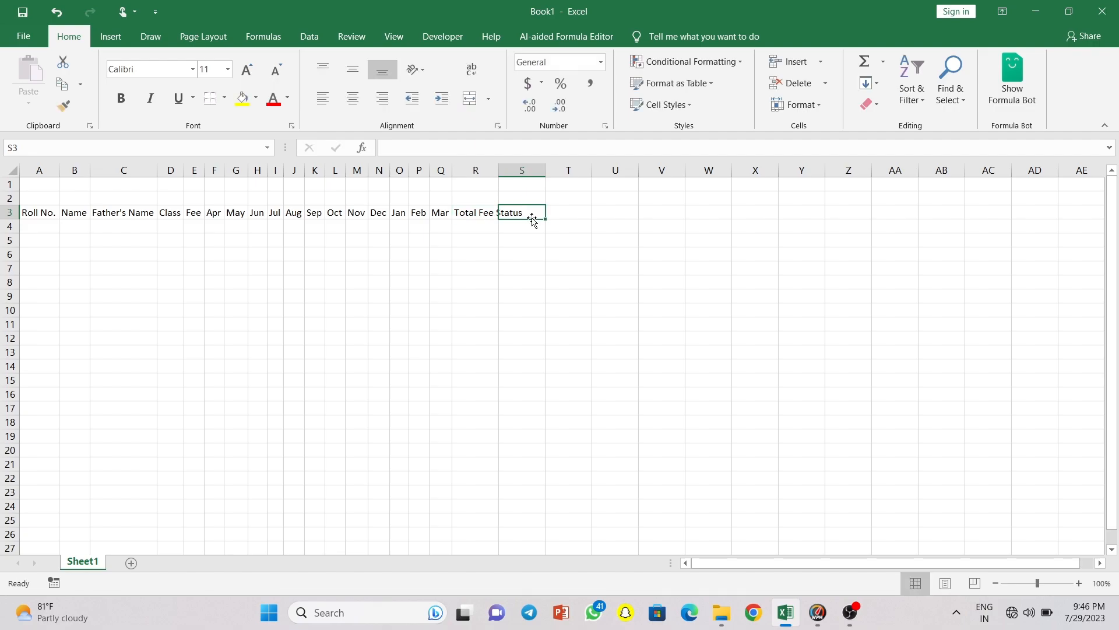
- Enter the headings Submitted Months in S3 and Pending Months in T3
{"action": "type", "text": "Sub"}
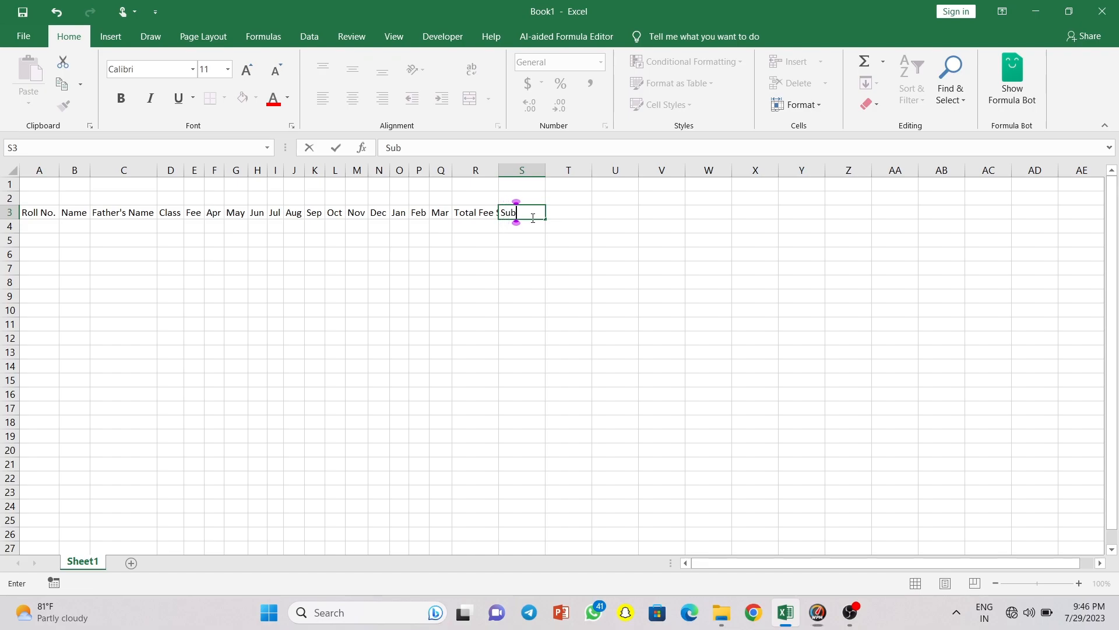
{"action": "type", "text": "mitted"}
{"action": "key", "text": "Tab"}
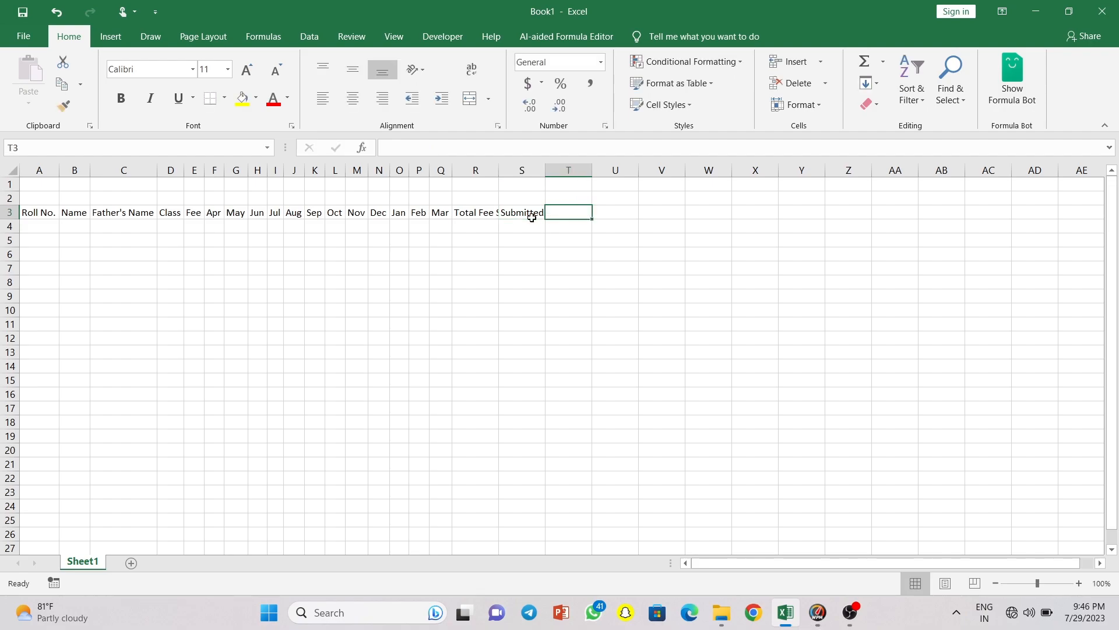
{"action": "left_click", "coordinate": [532, 218]}
{"action": "double_click", "coordinate": [532, 218]}
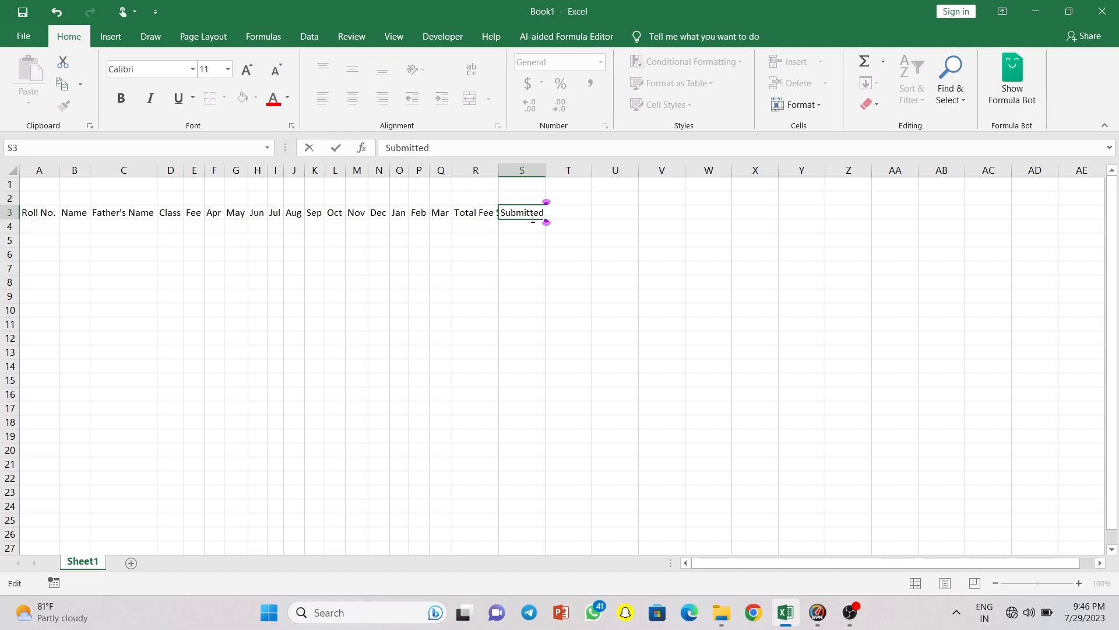
{"action": "type", "text": "Months"}
{"action": "key", "text": "Tab"}
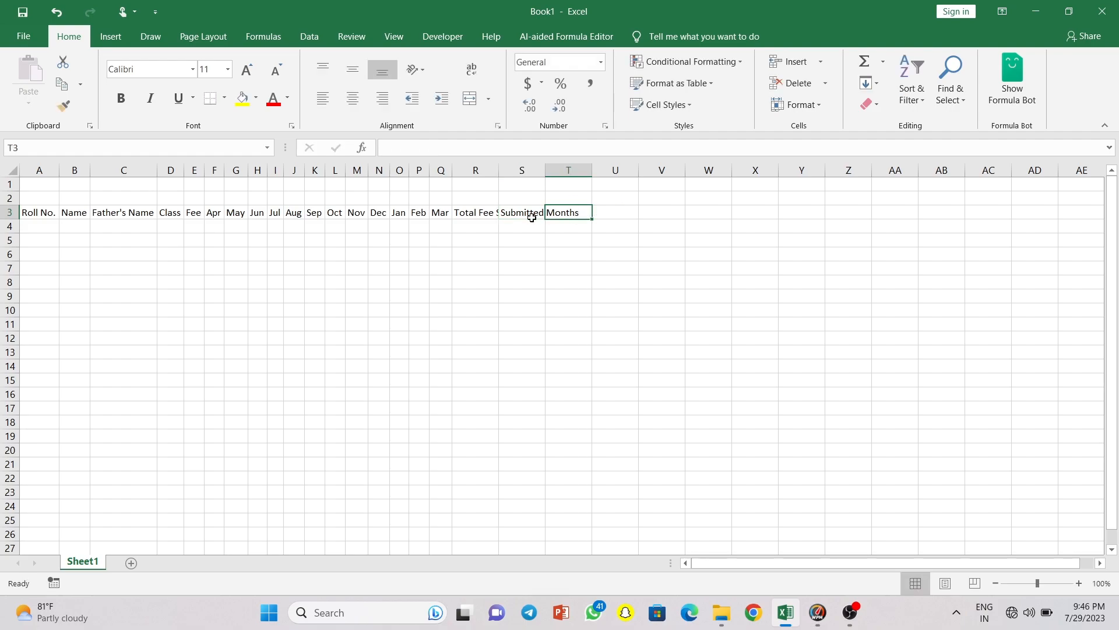
{"action": "type", "text": "Pending"}
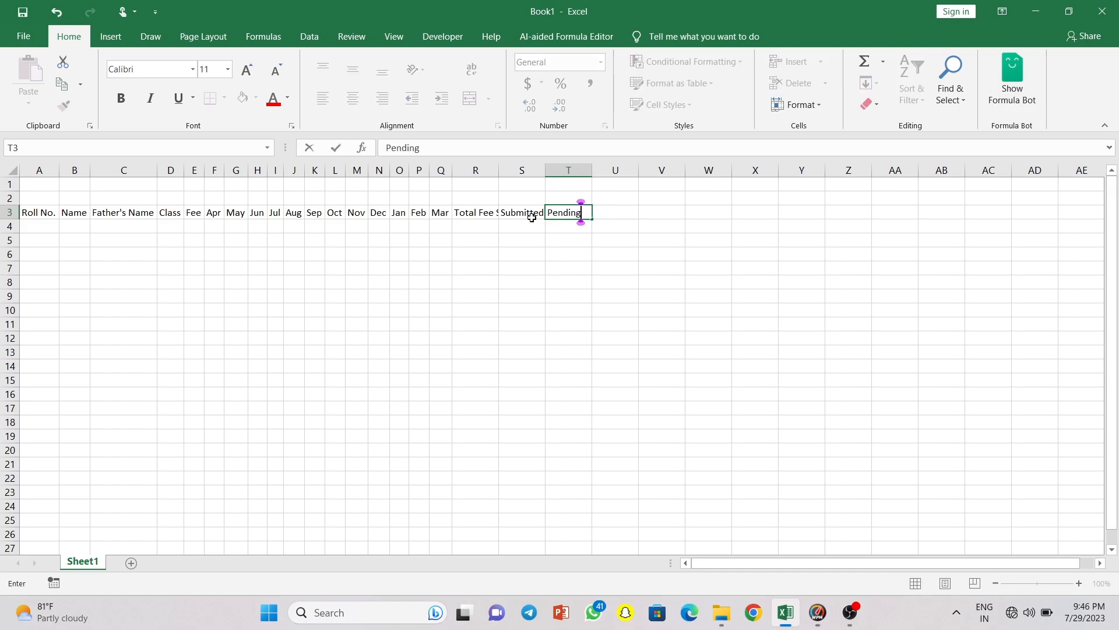
{"action": "type", "text": " Months"}
{"action": "key", "text": "Tab"}
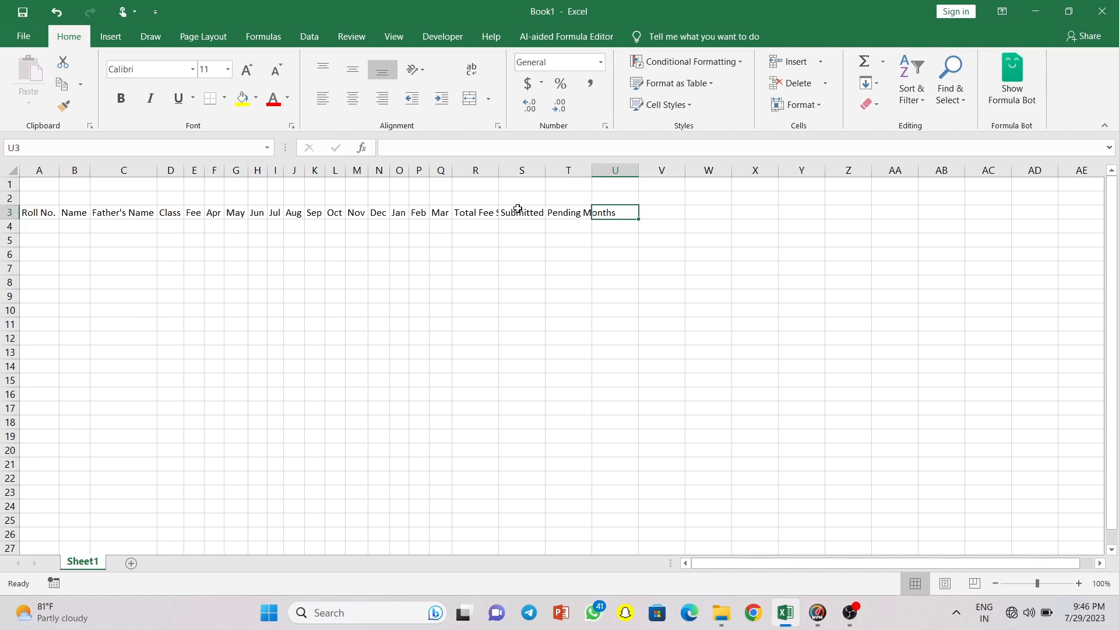
- Turn on text wrapping for the header cells R3:U3
{"action": "left_click_drag", "start_coordinate": [483, 214], "coordinate": [605, 212]}
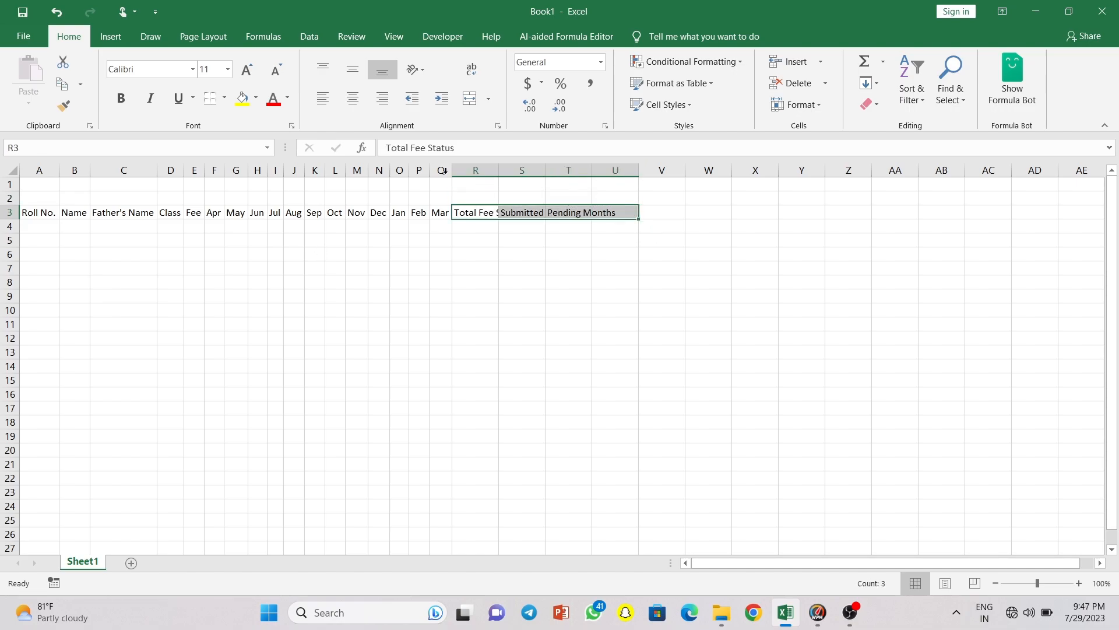
{"action": "left_click", "coordinate": [478, 74]}
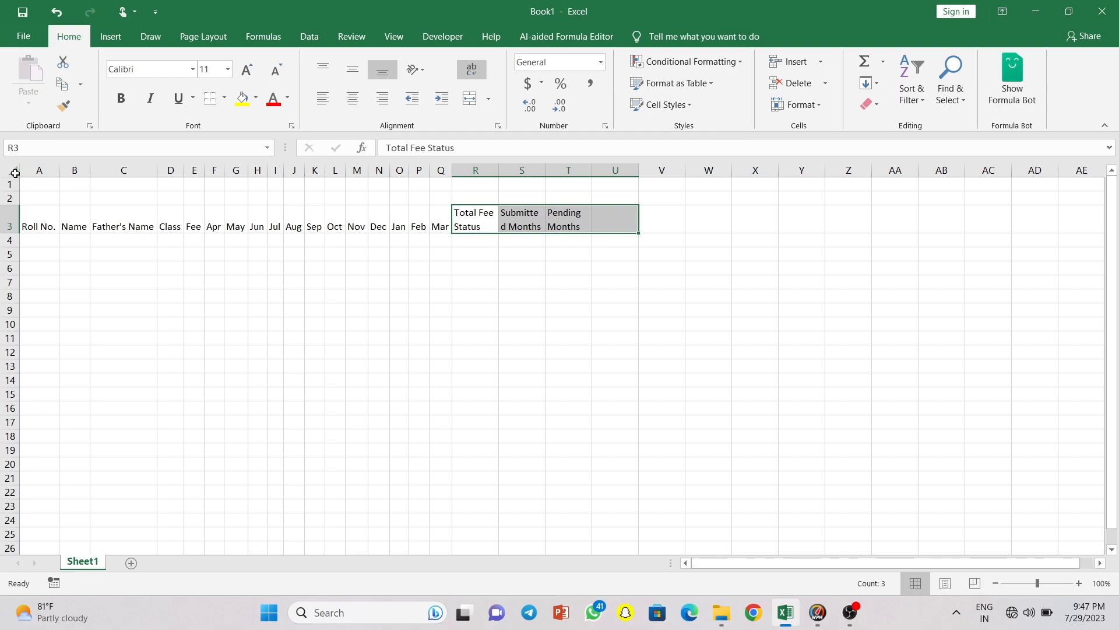
{"action": "left_click", "coordinate": [15, 173]}
{"action": "left_click", "coordinate": [133, 236]}
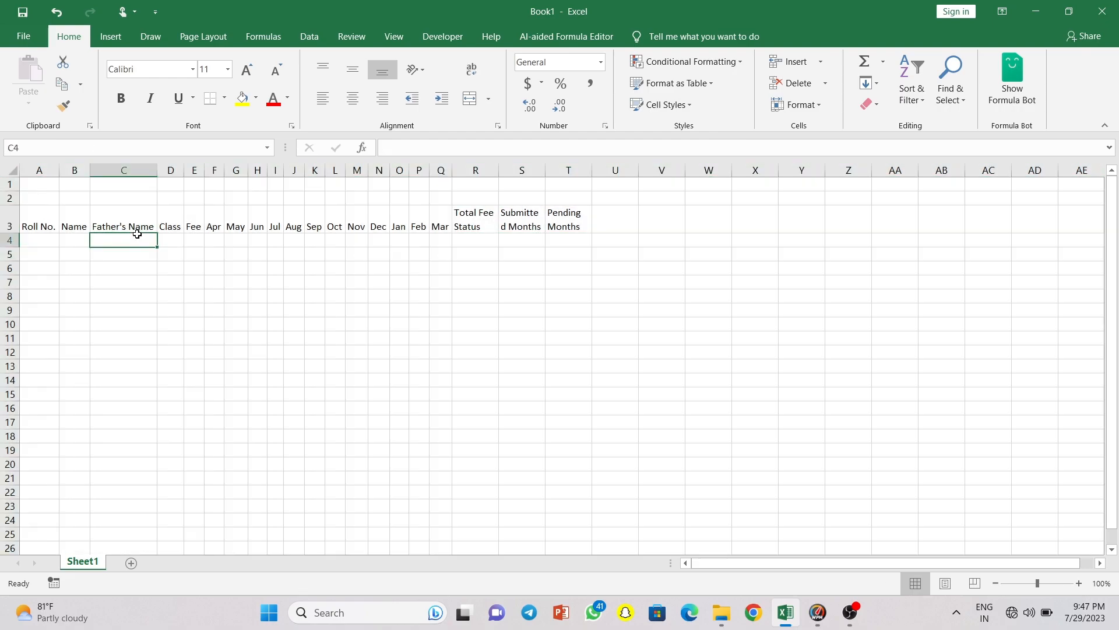
- Align the headings in A3:T3 to the top of their cells and center them horizontally
{"action": "left_click", "coordinate": [49, 218]}
{"action": "key", "text": "shift+Right"}
{"action": "key", "text": "shift+Right"}
{"action": "key", "text": "shift+Right"}
{"action": "key", "text": "shift+Right"}
{"action": "key", "text": "shift+Right"}
{"action": "key", "text": "shift+Right"}
{"action": "key", "text": "shift+Right"}
{"action": "key", "text": "shift+Right"}
{"action": "key", "text": "shift+Right"}
{"action": "key", "text": "shift+Right"}
{"action": "key", "text": "shift+Right"}
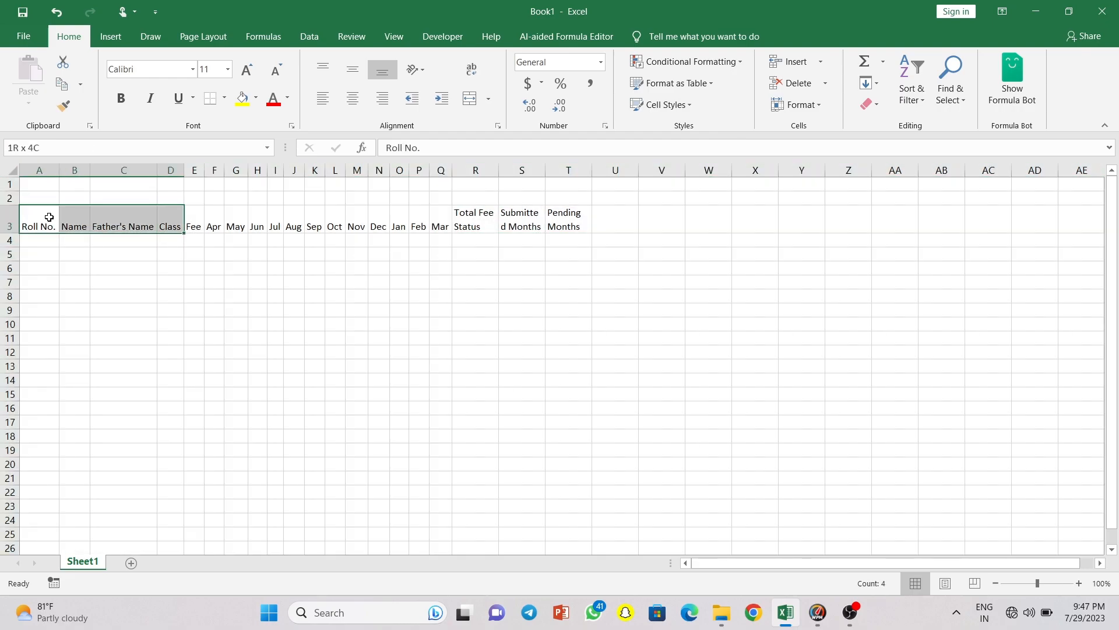
{"action": "key", "text": "shift+Right"}
{"action": "key", "text": "shift+Right"}
{"action": "key", "text": "shift+Right"}
{"action": "key", "text": "shift+Right"}
{"action": "key", "text": "shift+Right"}
{"action": "key", "text": "shift+Right"}
{"action": "key", "text": "shift+Right"}
{"action": "key", "text": "shift+Right"}
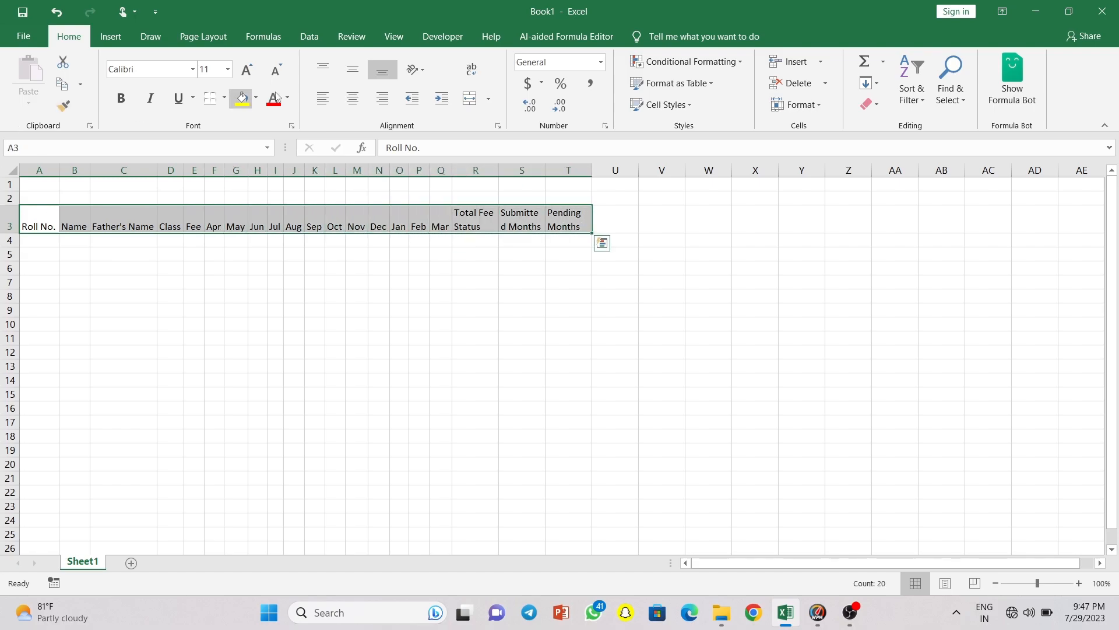
{"action": "left_click", "coordinate": [323, 70]}
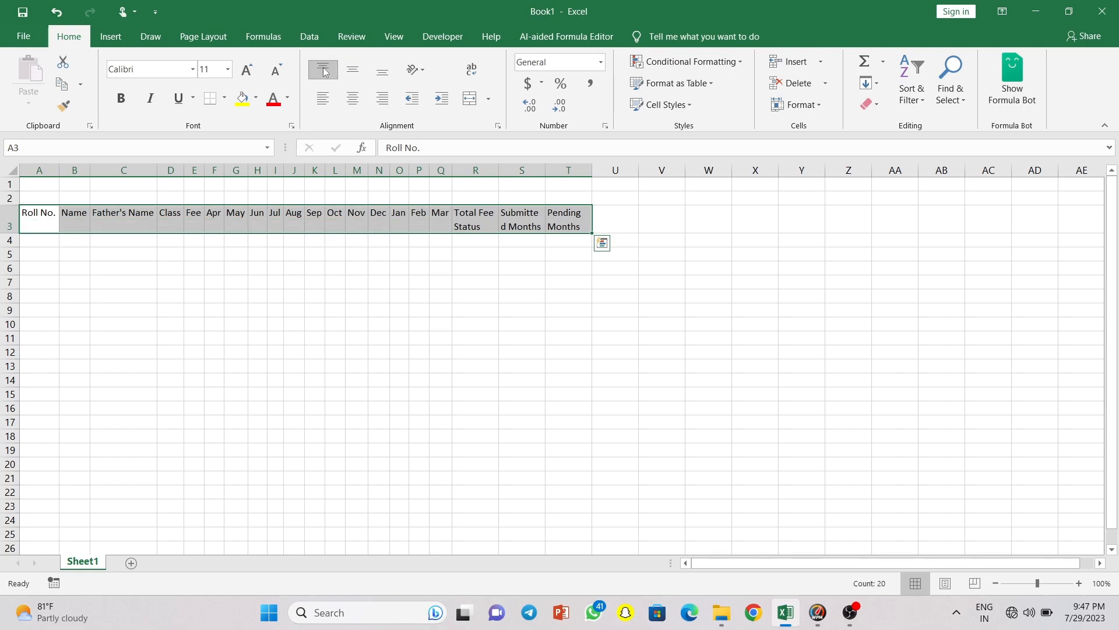
{"action": "left_click", "coordinate": [359, 102]}
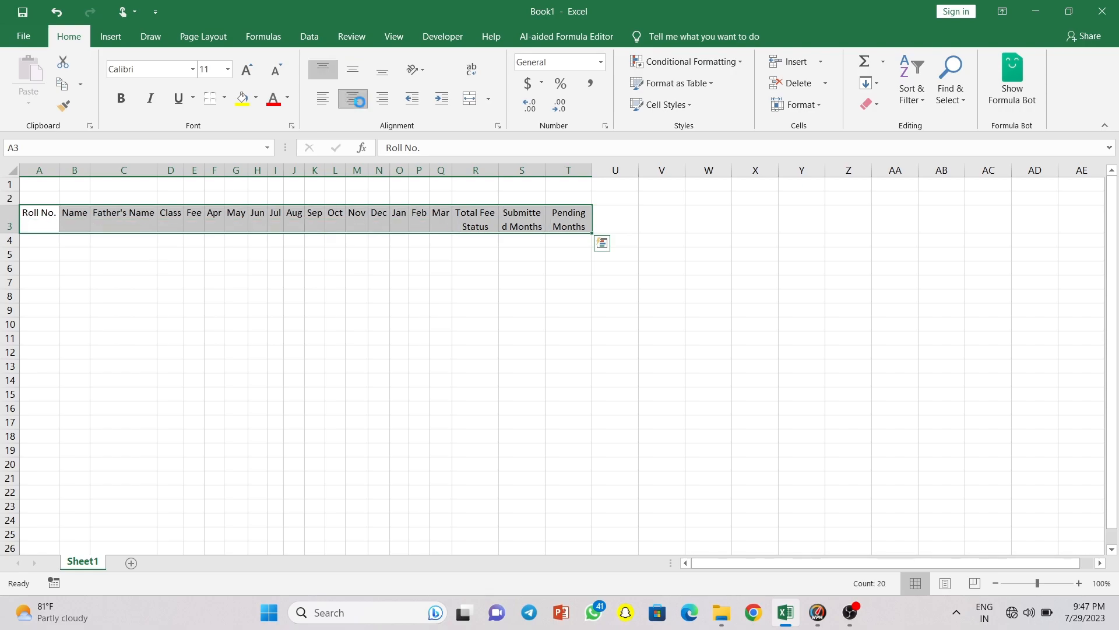
- Give the header row A3:T3 the standard blue fill and a white font color
{"action": "left_click", "coordinate": [255, 101]}
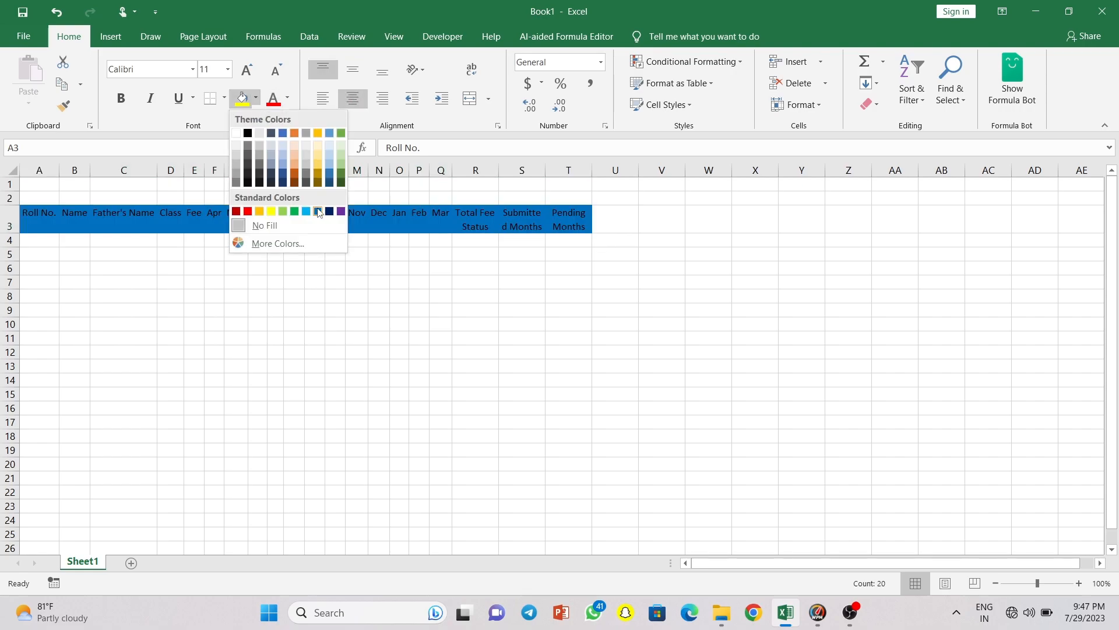
{"action": "left_click", "coordinate": [317, 213]}
{"action": "left_click", "coordinate": [287, 98]}
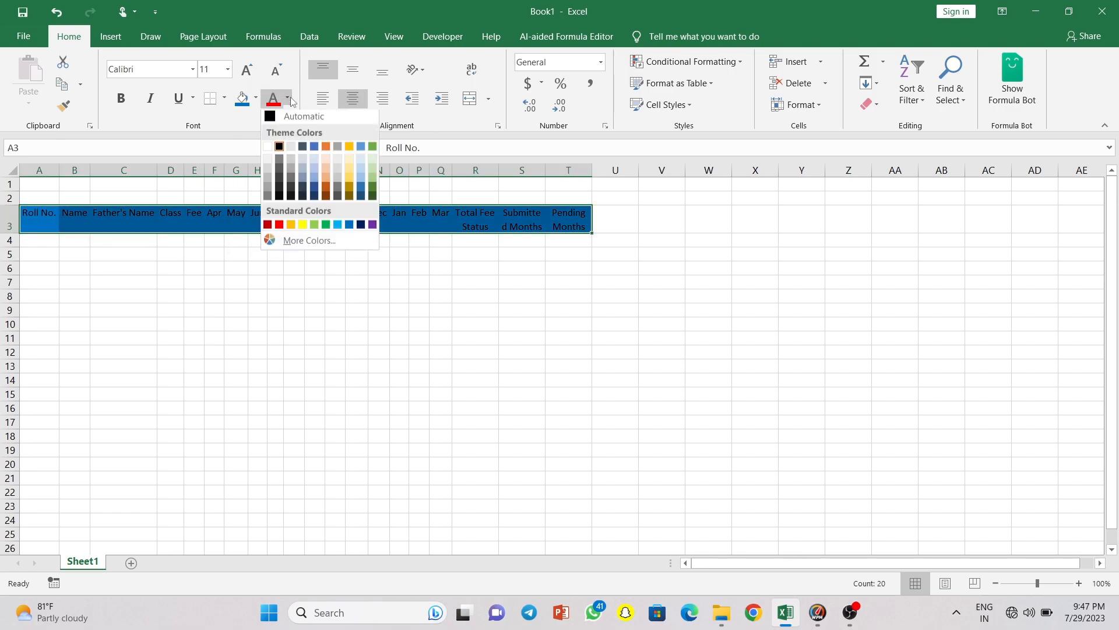
{"action": "left_click", "coordinate": [268, 151]}
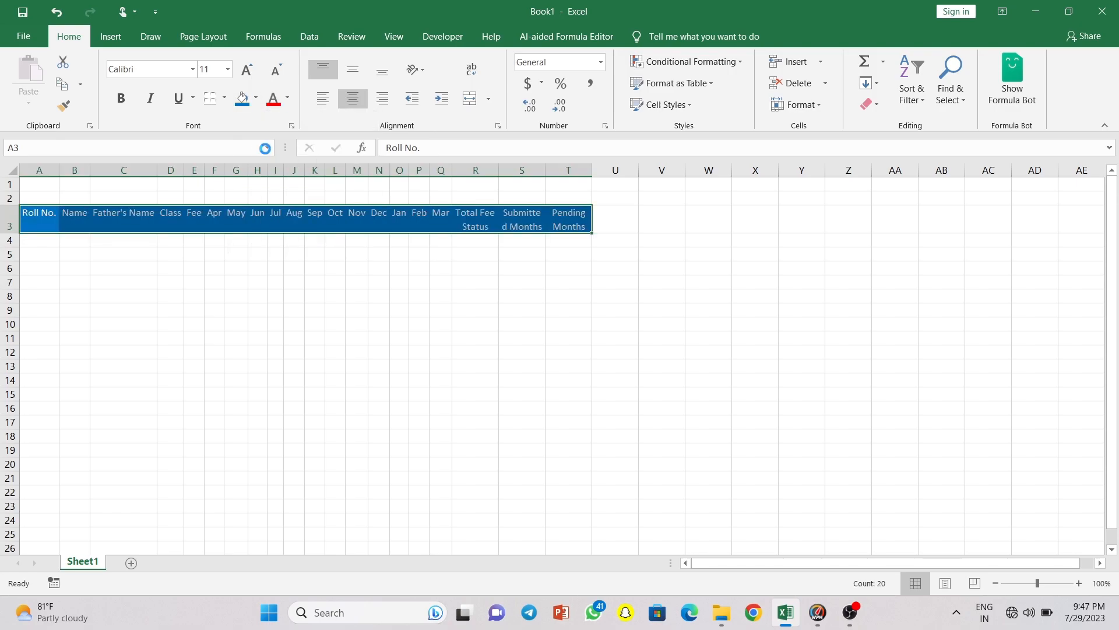
- Make the headings in A3:T3 bold and slightly widen the Father's Name column
{"action": "left_click", "coordinate": [129, 103]}
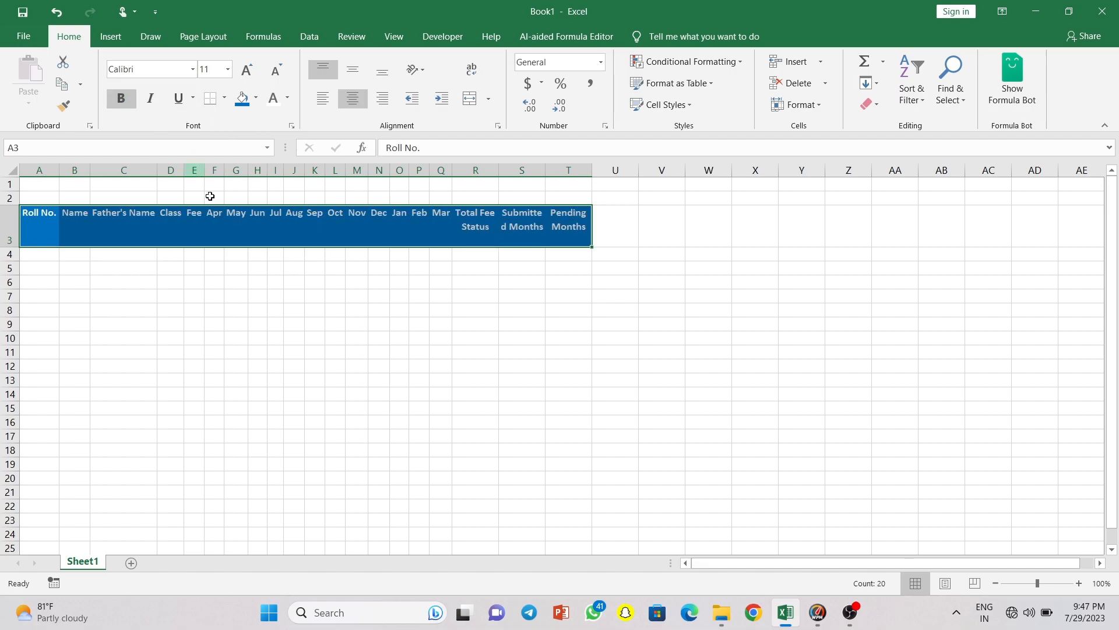
{"action": "left_click_drag", "start_coordinate": [161, 171], "coordinate": [169, 171]}
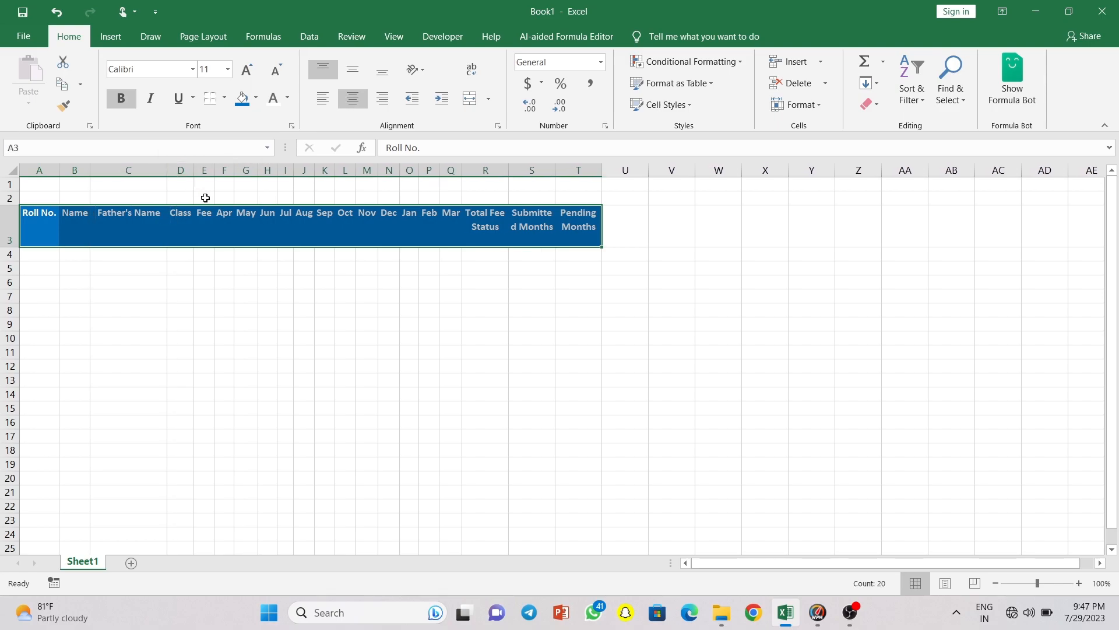
{"action": "left_click", "coordinate": [153, 293]}
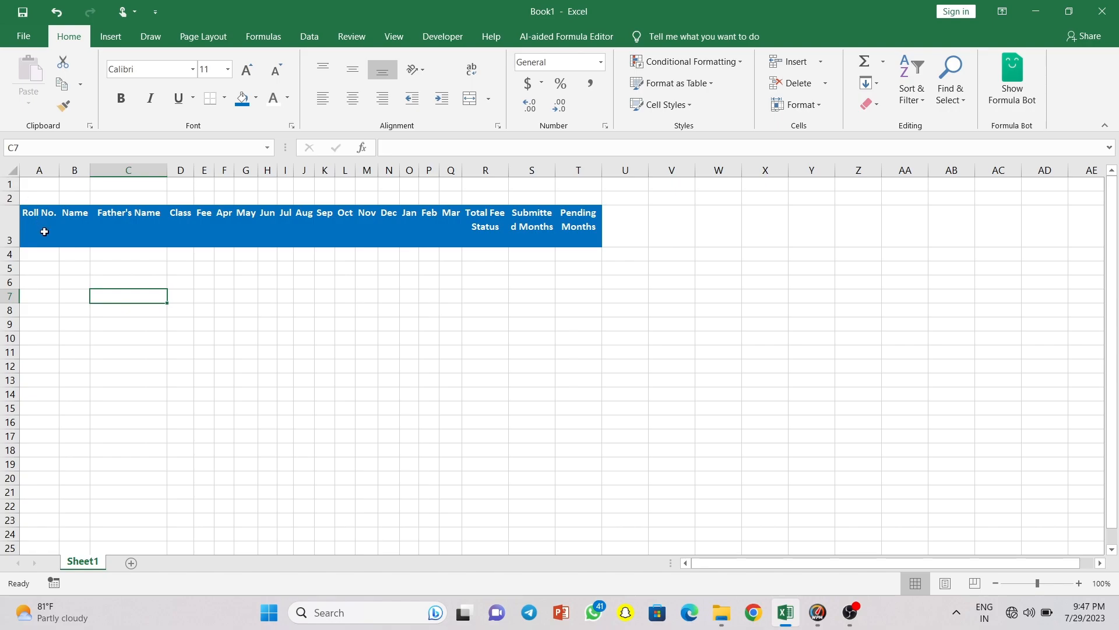
{"action": "left_click", "coordinate": [38, 254]}
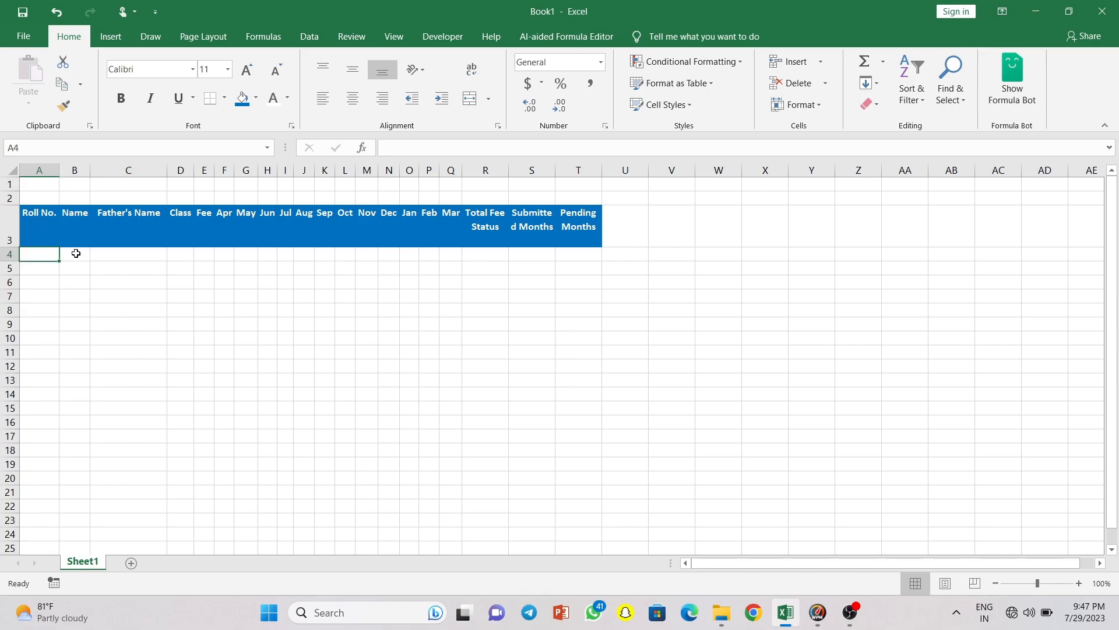
- Autofit all column widths to their contents and widen column S so Submitted fits on one line
{"action": "left_click", "coordinate": [10, 169]}
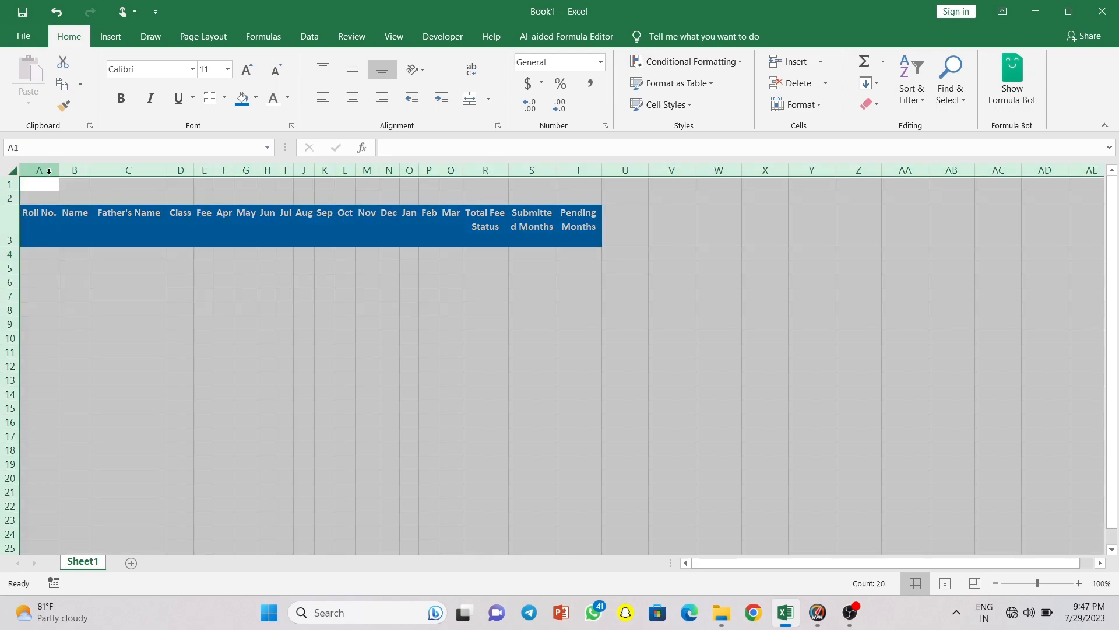
{"action": "left_click", "coordinate": [59, 170]}
{"action": "double_click", "coordinate": [462, 172]}
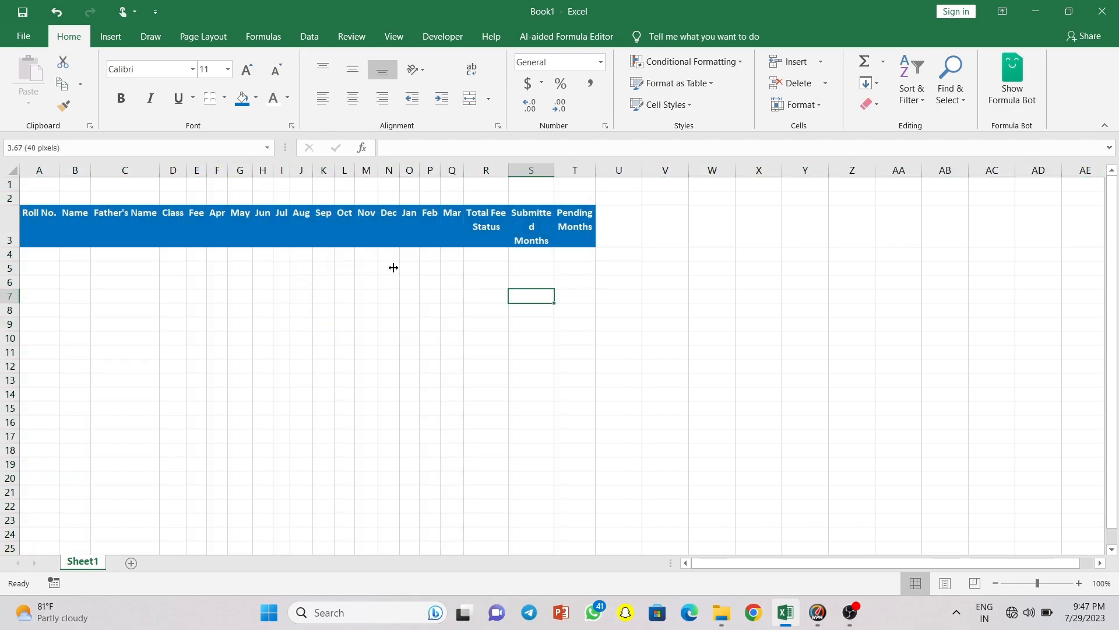
{"action": "left_click_drag", "start_coordinate": [555, 170], "coordinate": [564, 171]}
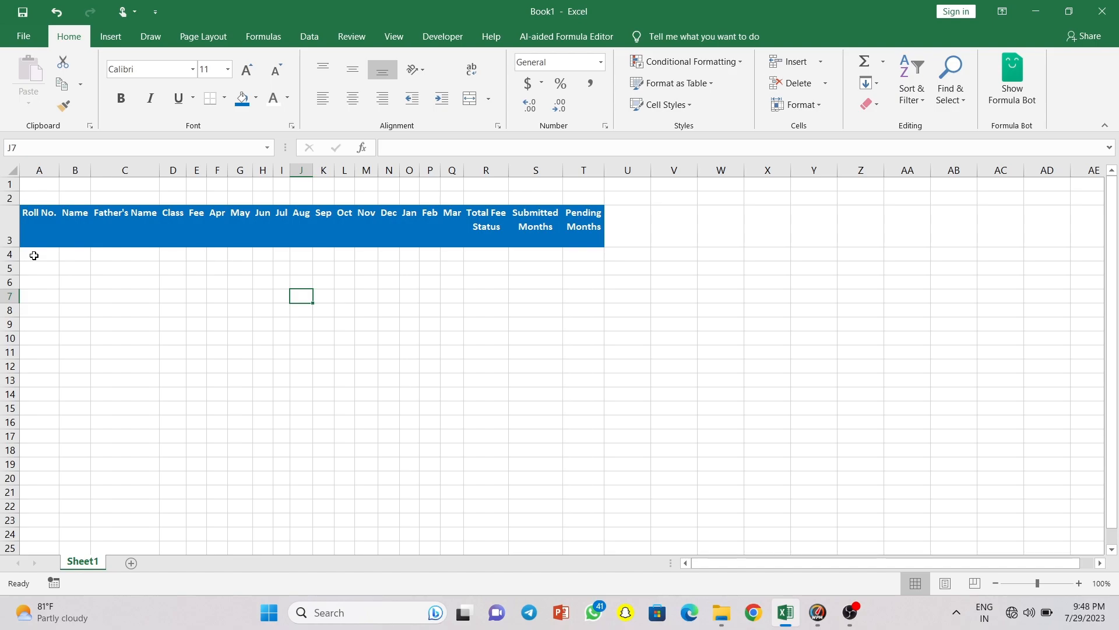
- Reduce the height of row 3 to fit its two-line headings and enlarge the collapsed row 4
{"action": "left_click", "coordinate": [33, 256]}
{"action": "left_click", "coordinate": [9, 246]}
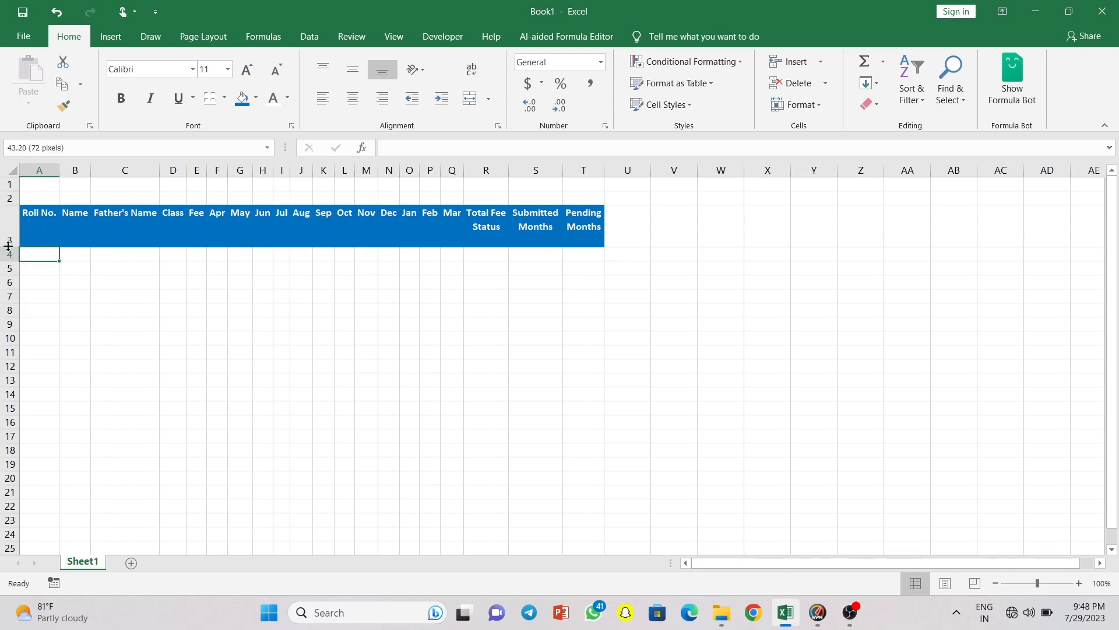
{"action": "left_click_drag", "start_coordinate": [8, 246], "coordinate": [9, 232]}
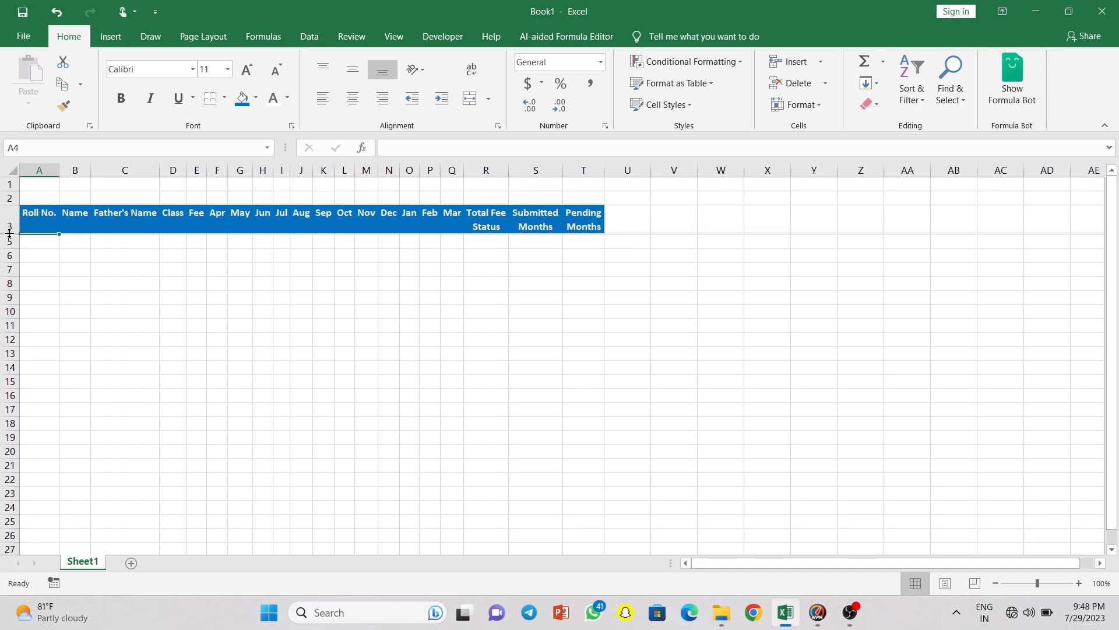
{"action": "left_click", "coordinate": [40, 241]}
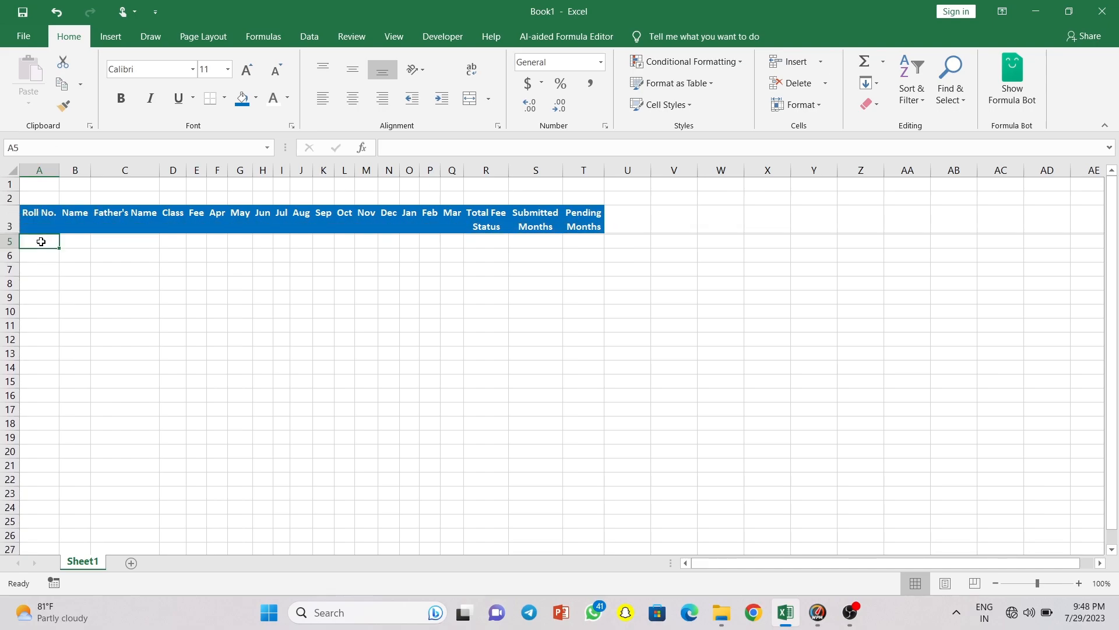
{"action": "left_click_drag", "start_coordinate": [8, 234], "coordinate": [8, 250]}
- Enter the roll number AK 1 in A4
{"action": "left_click", "coordinate": [41, 244]}
{"action": "double_click", "coordinate": [41, 243]}
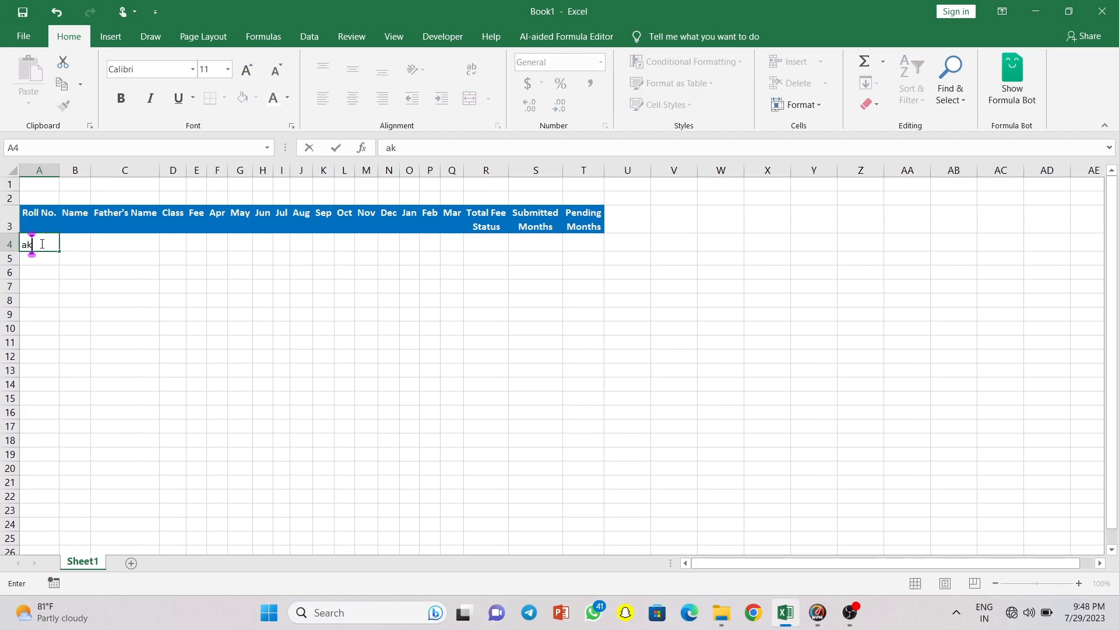
{"action": "type", "text": "Ak"}
{"action": "key", "text": "BackSpace"}
{"action": "type", "text": "K-"}
{"action": "key", "text": "BackSpace"}
{"action": "type", "text": "1"}
{"action": "key", "text": "Return"}
- Enter the roll number AK 2 in A5
{"action": "type", "text": "AK 1"}
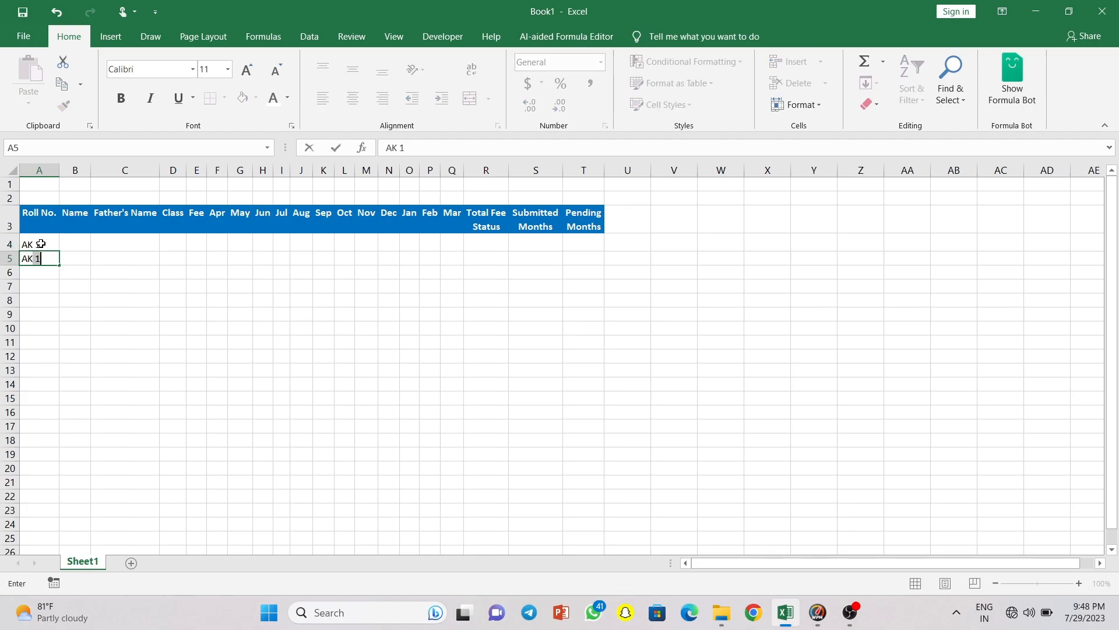
{"action": "key", "text": "Tab"}
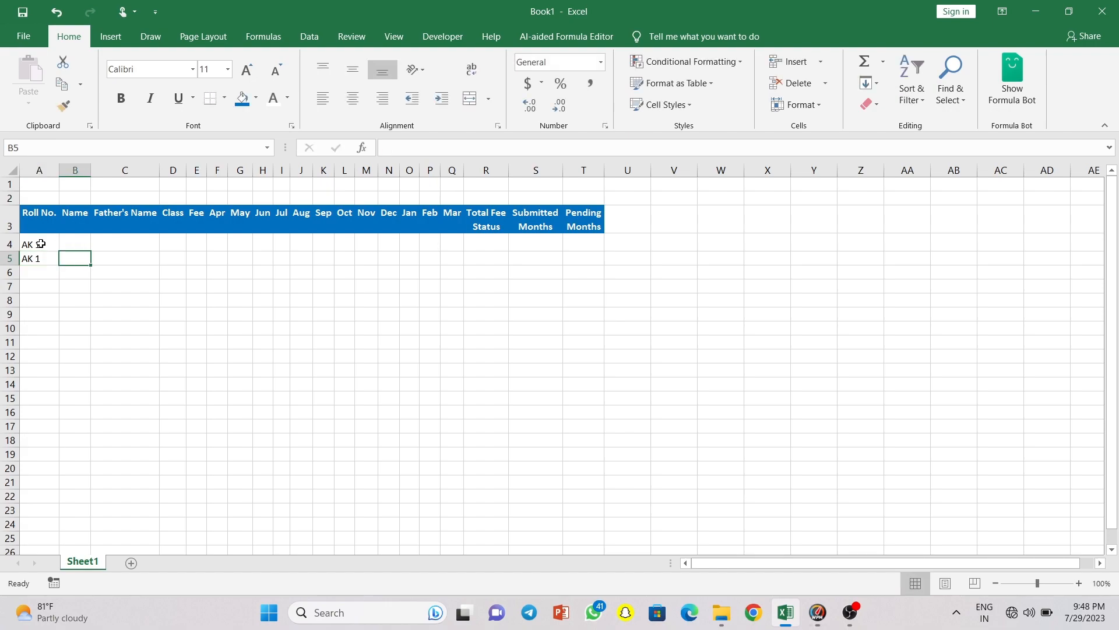
{"action": "key", "text": "Left"}
{"action": "key", "text": "F2"}
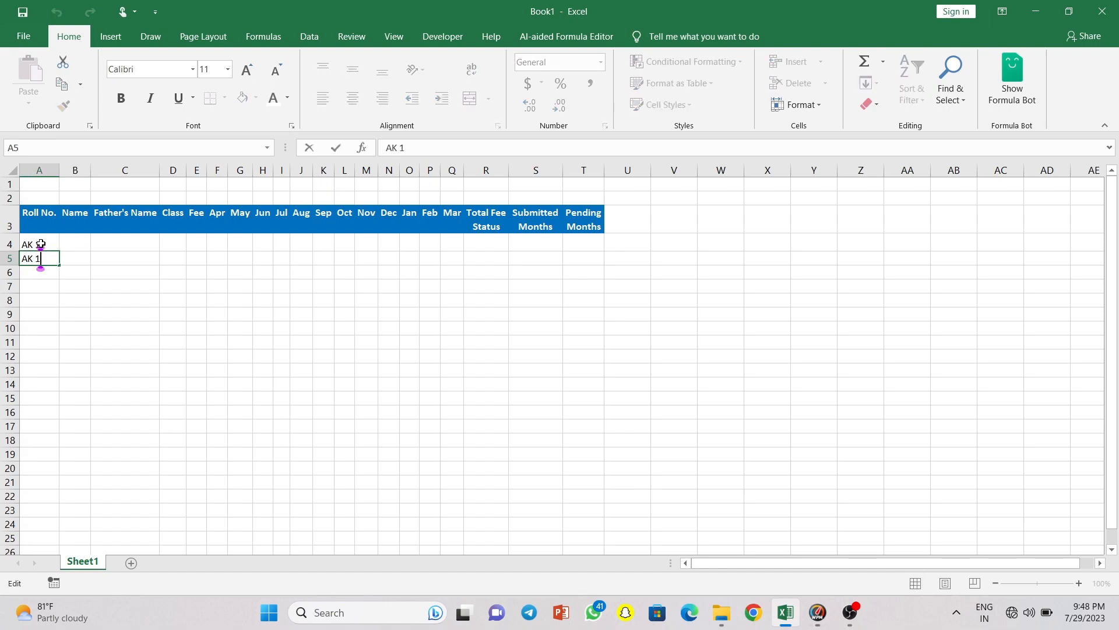
{"action": "key", "text": "BackSpace"}
{"action": "type", "text": "2"}
{"action": "key", "text": "Return"}
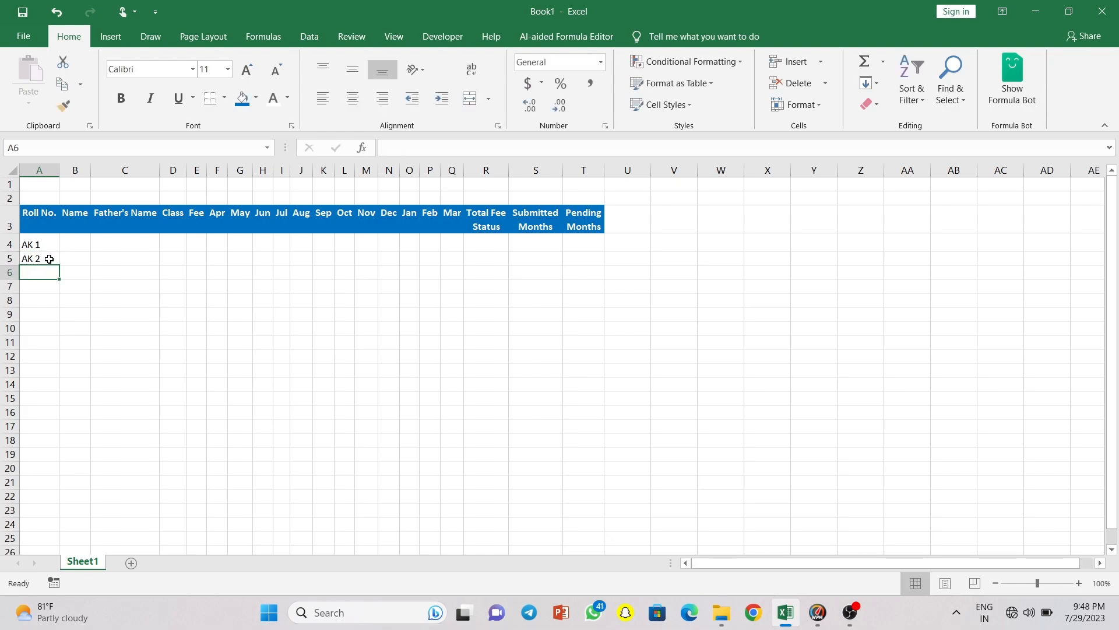
- Fill the roll number series from A4:A5 down to AK 30 in A33
{"action": "left_click", "coordinate": [45, 245]}
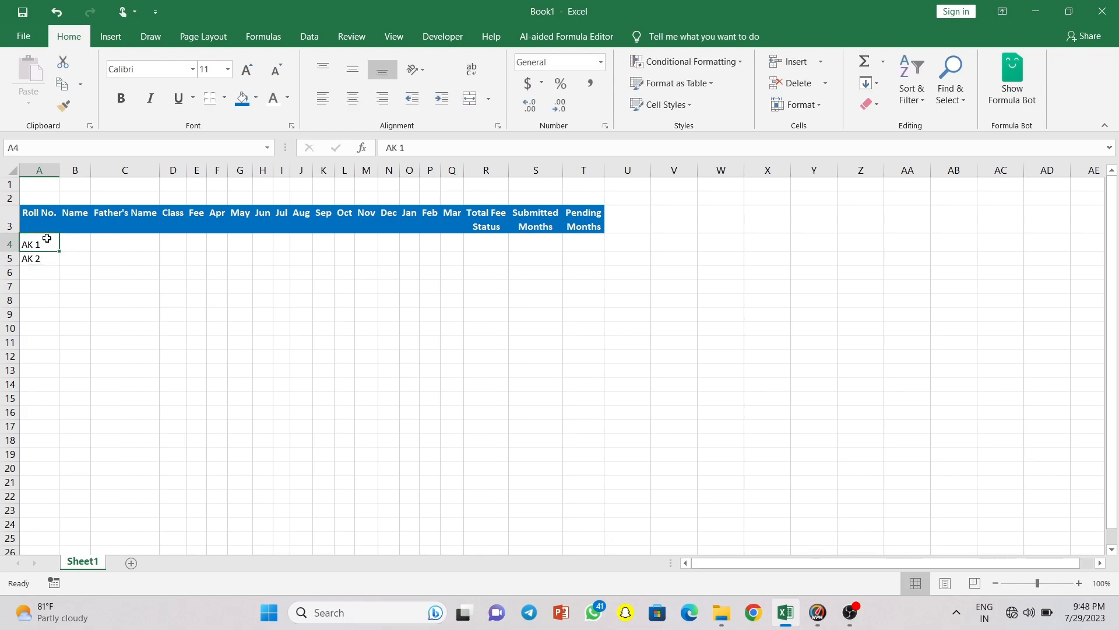
{"action": "left_click_drag", "start_coordinate": [47, 238], "coordinate": [45, 513]}
{"action": "scroll", "coordinate": [128, 389], "scroll_direction": "up", "scroll_amount": 3}
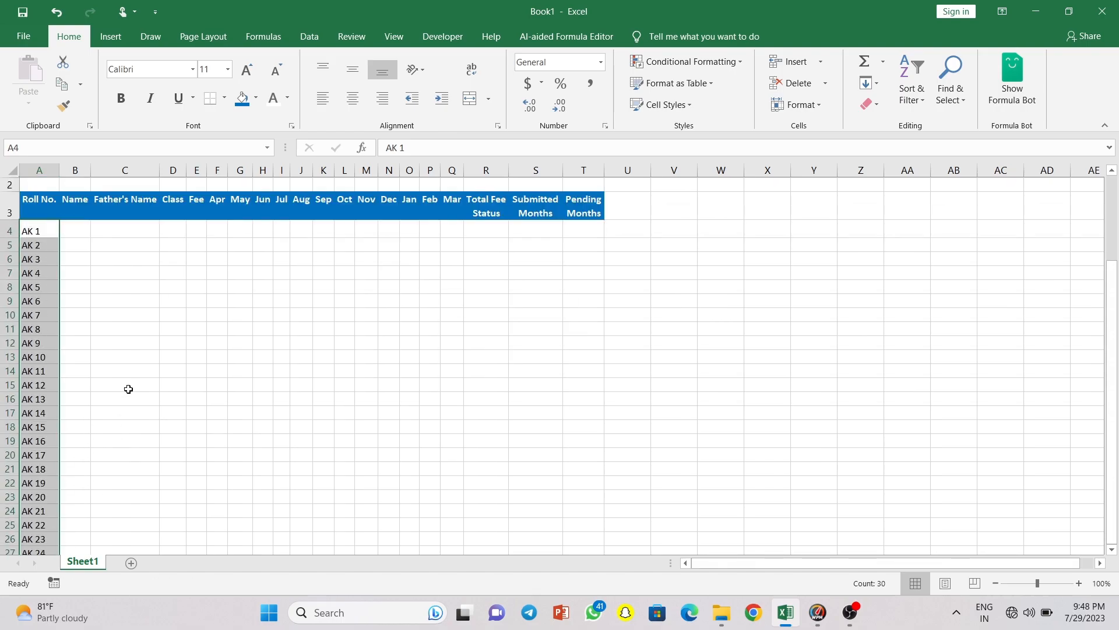
{"action": "scroll", "coordinate": [128, 389], "scroll_direction": "down", "scroll_amount": 2, "text": "ctrl"}
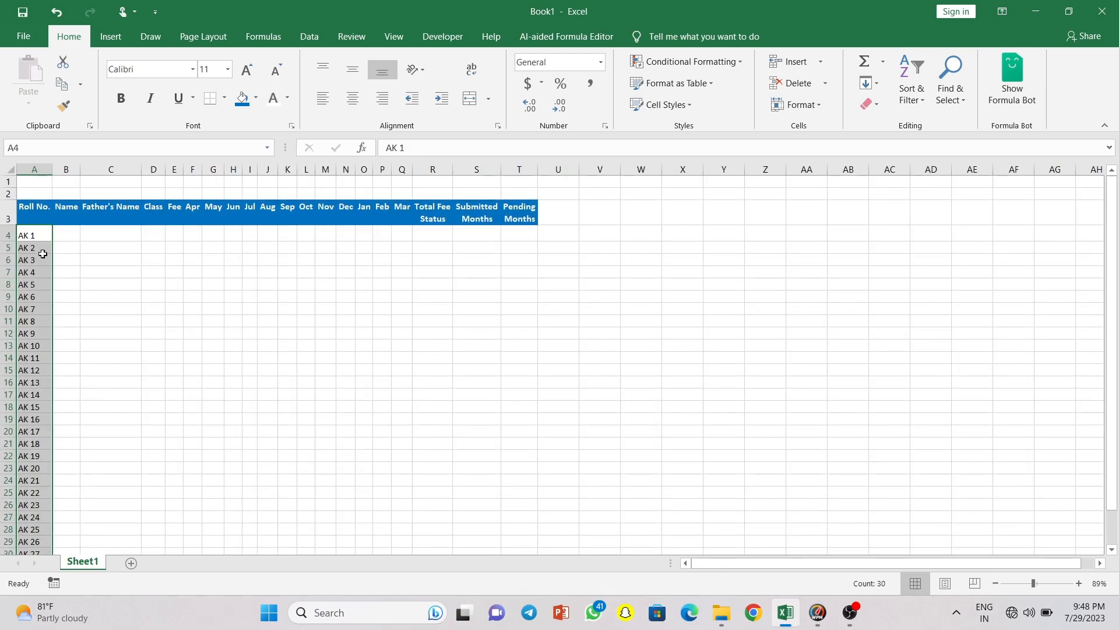
- Apply All Borders to the whole fee table, A3:T33
{"action": "left_click", "coordinate": [117, 300]}
{"action": "left_click_drag", "start_coordinate": [29, 207], "coordinate": [385, 479]}
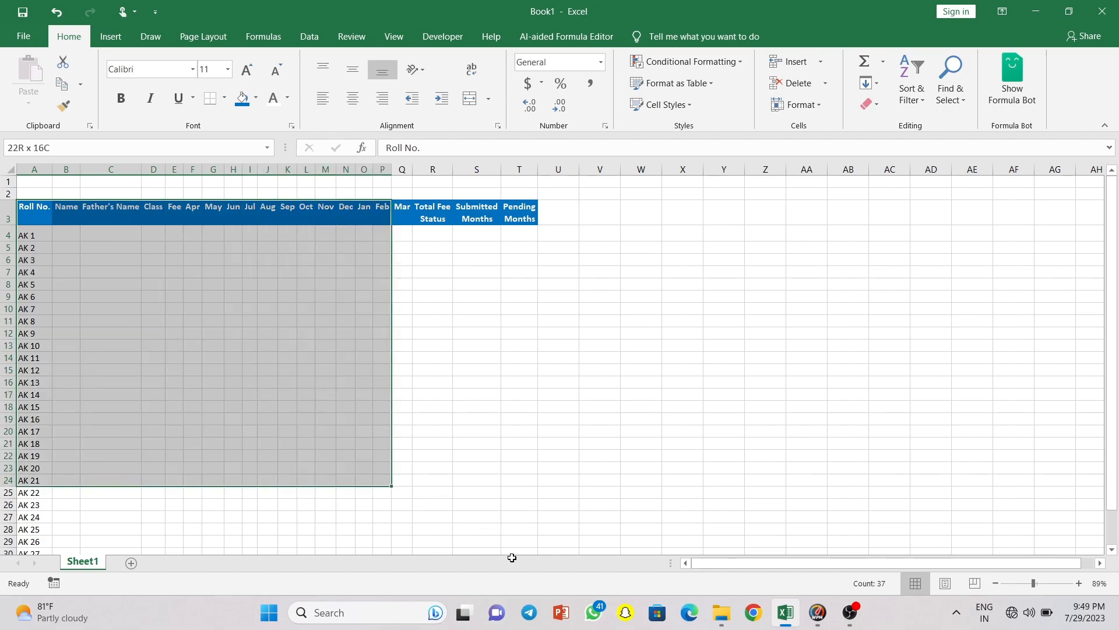
{"action": "left_click_drag", "start_coordinate": [512, 558], "coordinate": [518, 526]}
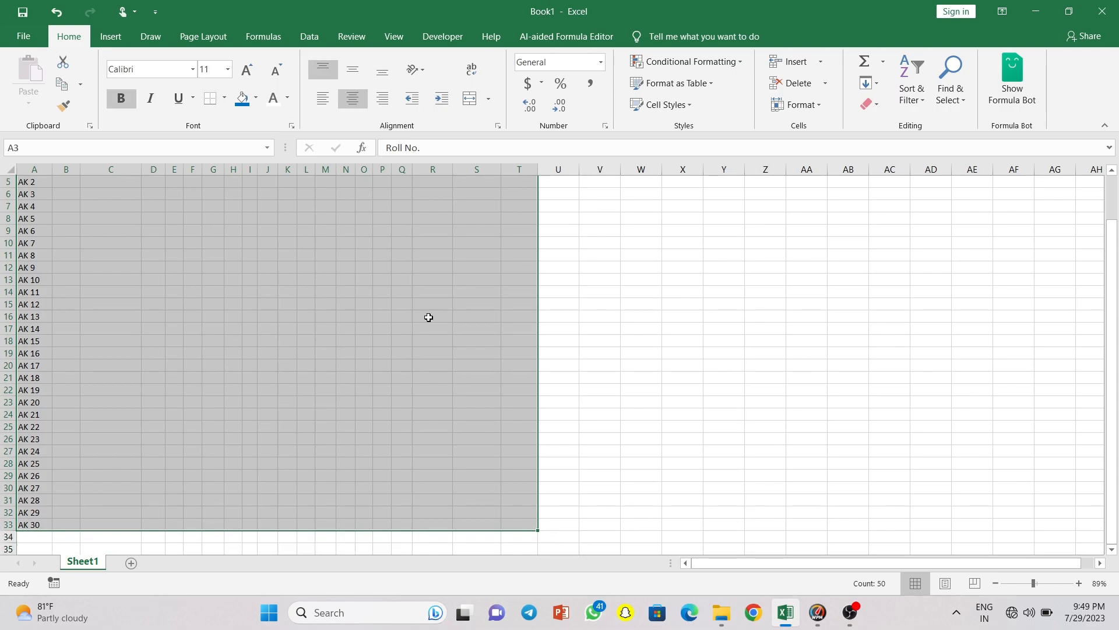
{"action": "left_click", "coordinate": [225, 97]}
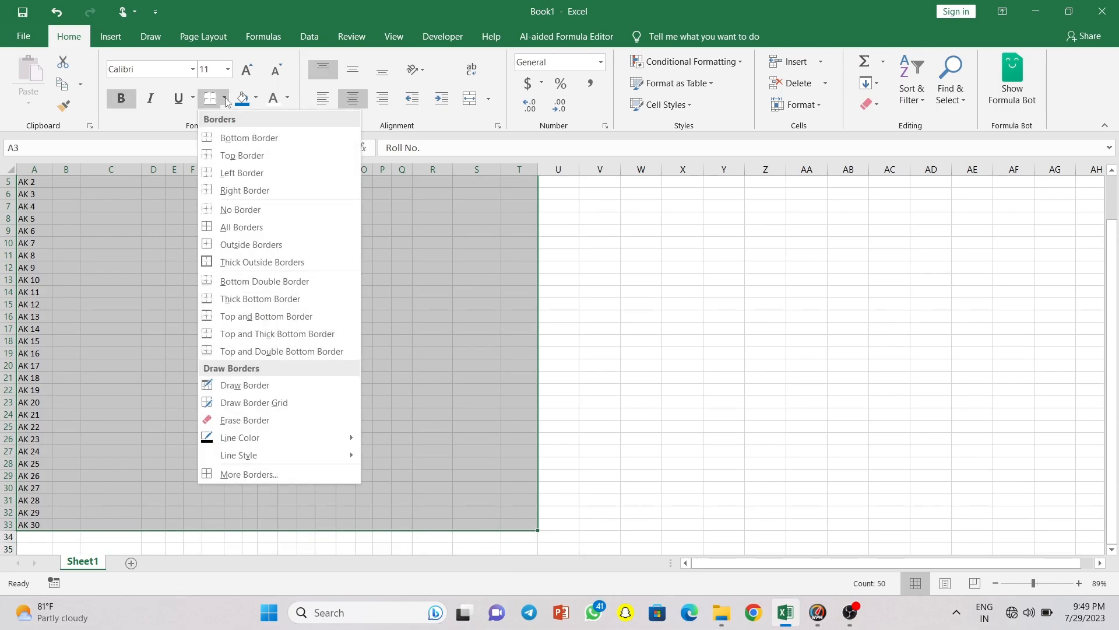
{"action": "left_click", "coordinate": [255, 234]}
{"action": "scroll", "coordinate": [254, 230], "scroll_direction": "up", "scroll_amount": 2}
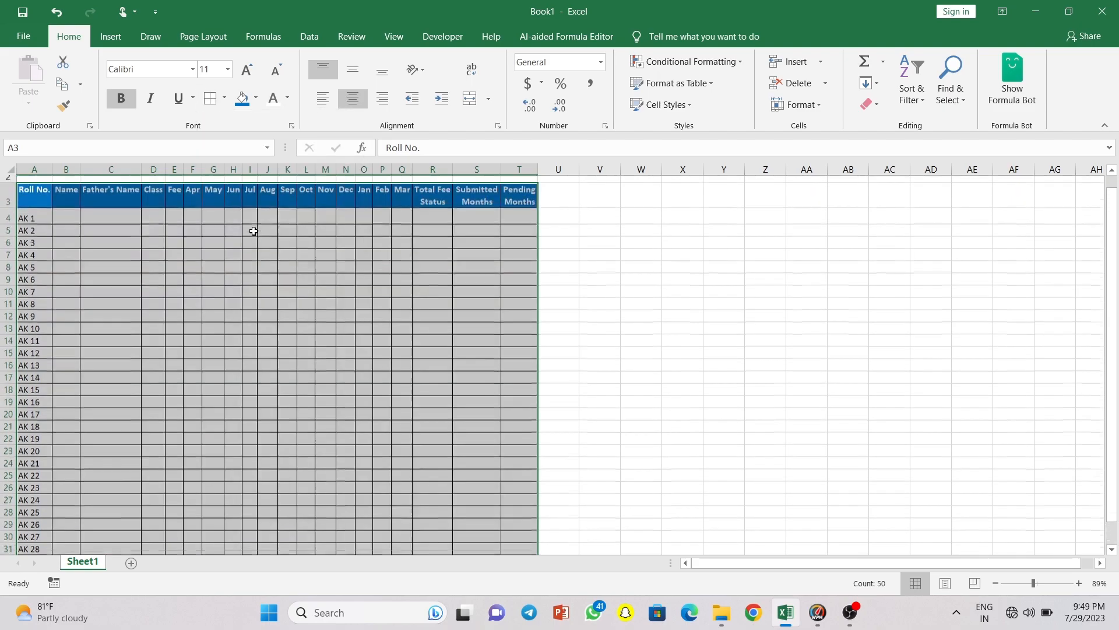
{"action": "left_click", "coordinate": [213, 319]}
- Save the workbook as NEW in the Documents folder
{"action": "key", "text": "ctrl+s"}
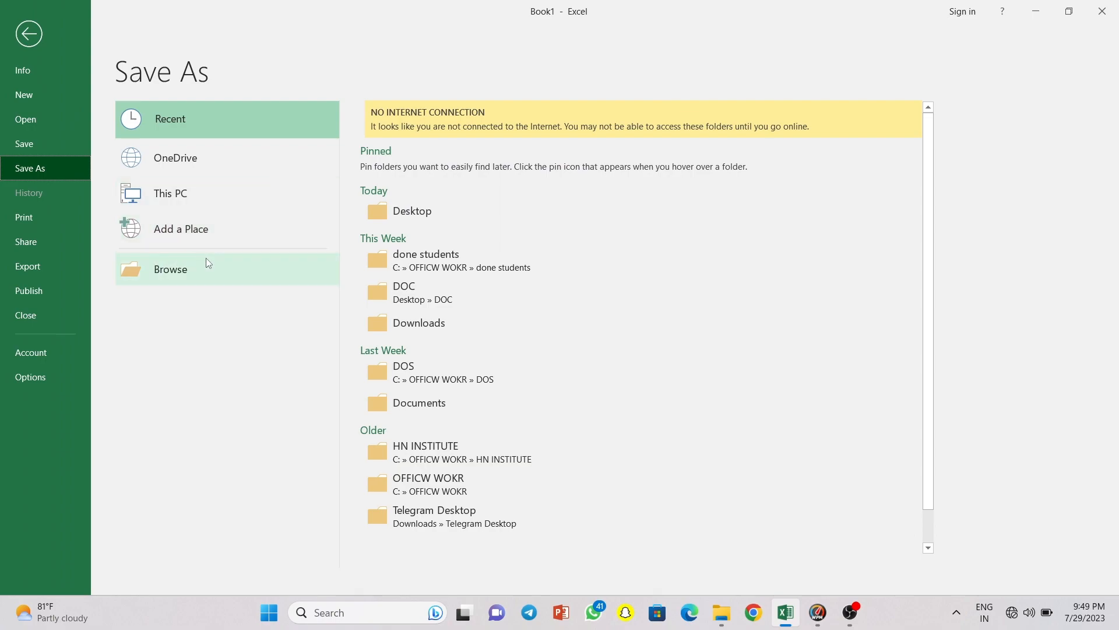
{"action": "left_click", "coordinate": [197, 274]}
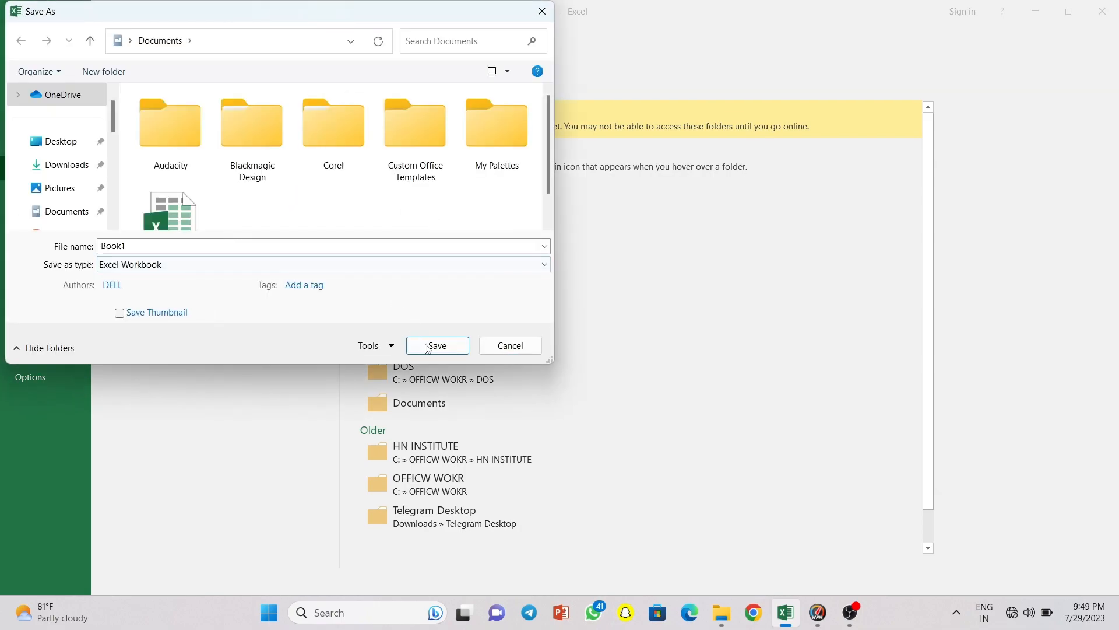
{"action": "double_click", "coordinate": [311, 246]}
{"action": "key", "text": "BackSpace"}
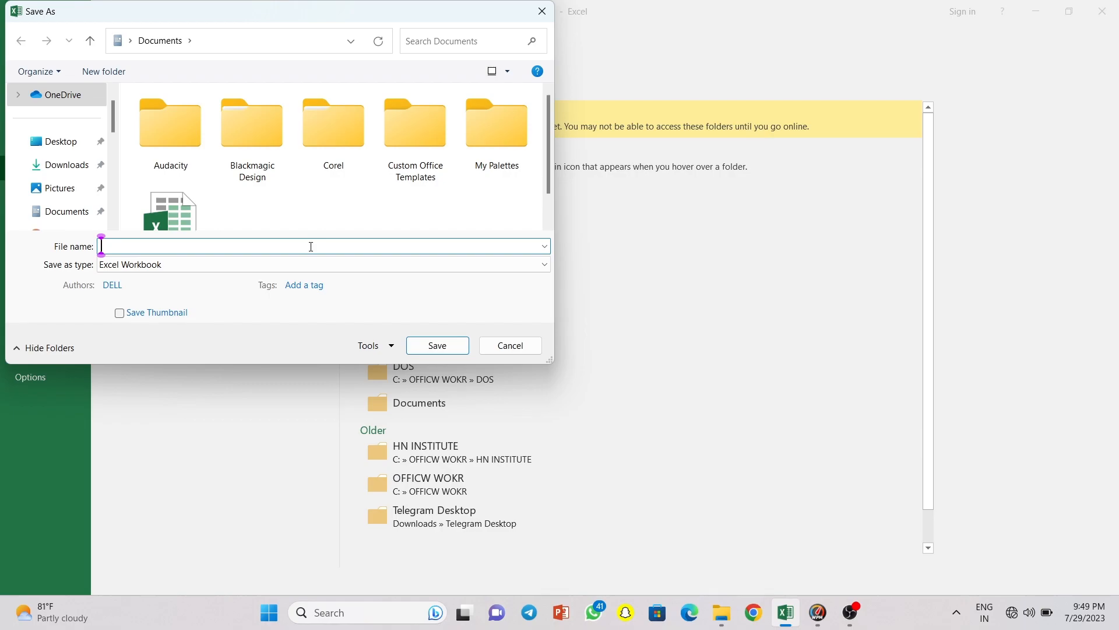
{"action": "type", "text": "NEW"}
{"action": "key", "text": "Return"}
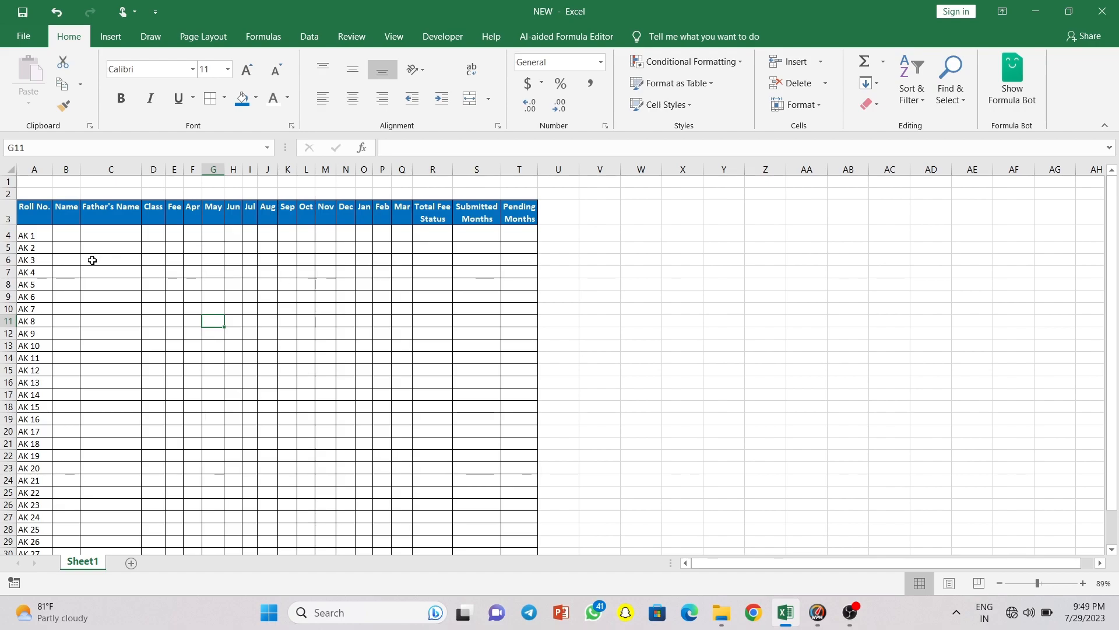
- Enter the names of the first two students in B4 and B5 of the Name column
{"action": "left_click", "coordinate": [65, 236]}
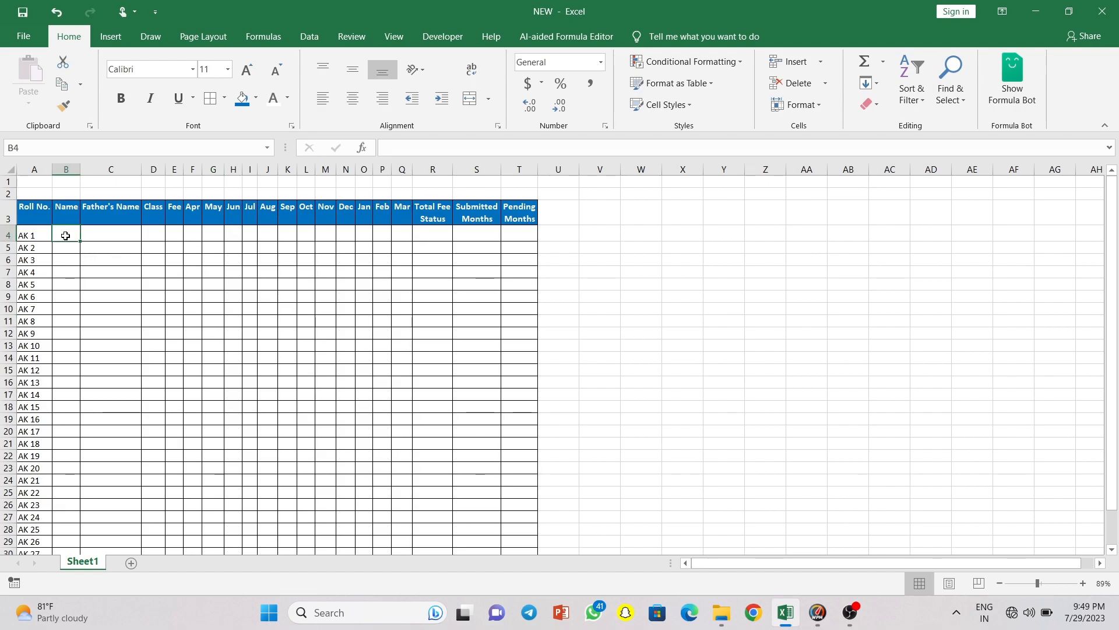
{"action": "type", "text": "RA"}
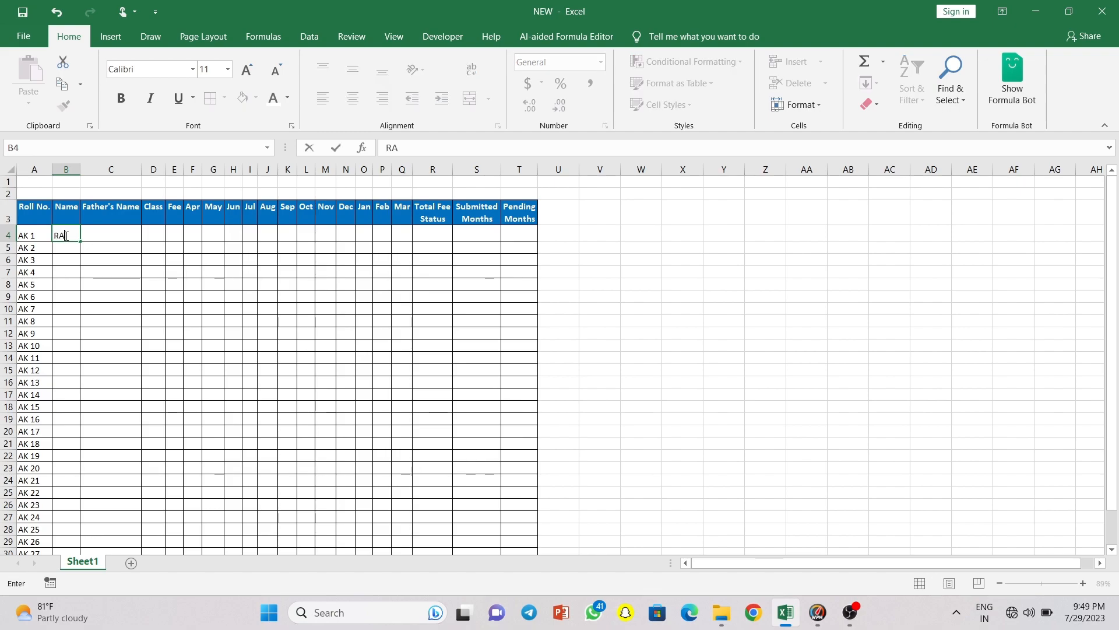
{"action": "type", "text": "HUL"}
{"action": "key", "text": "Return"}
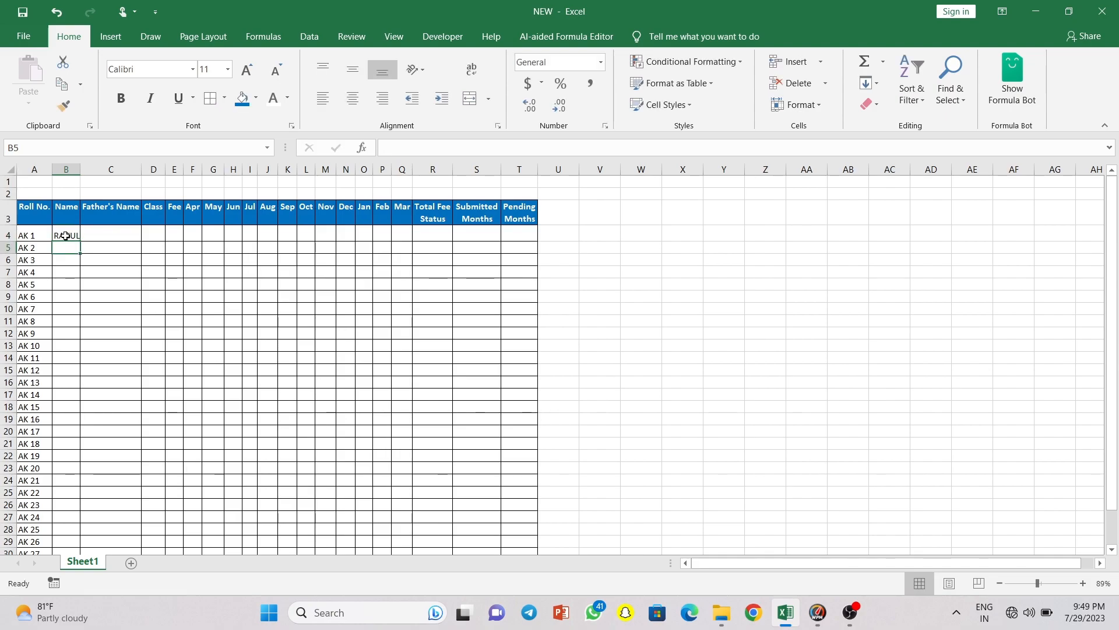
{"action": "type", "text": "SU"}
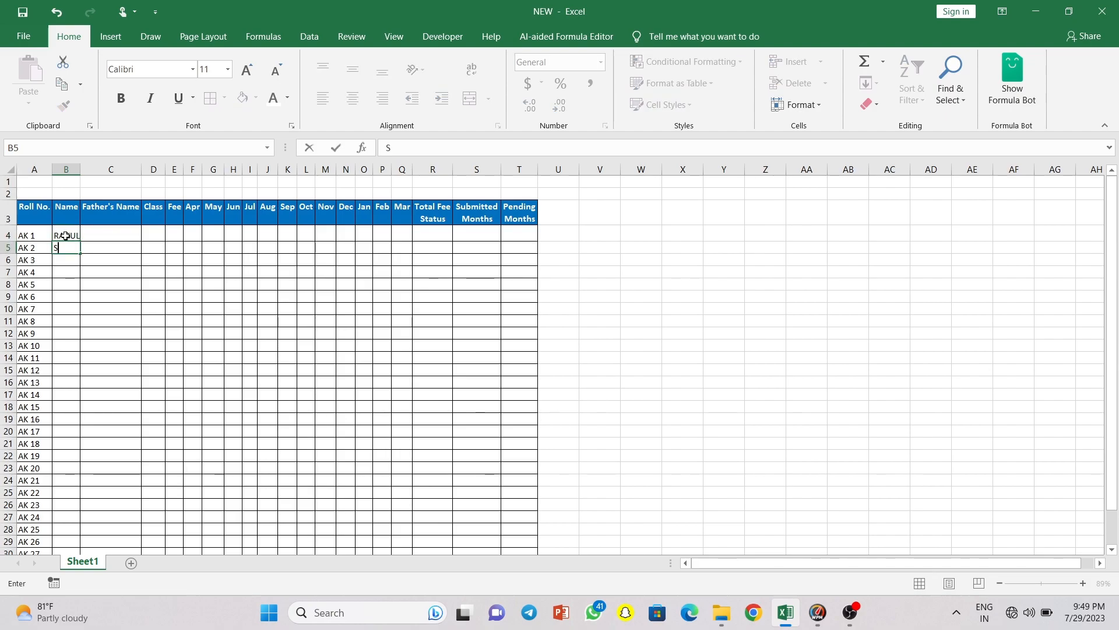
{"action": "type", "text": "RESH"}
{"action": "key", "text": "Return"}
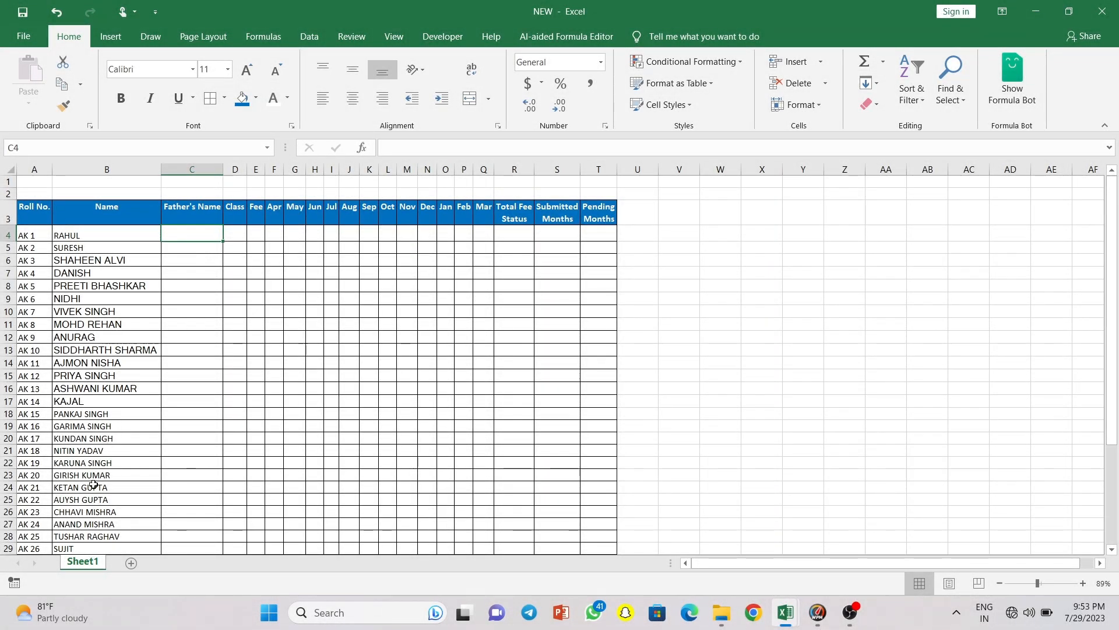
- Copy the last student's name from B33 into the first Father's Name cell, C4
{"action": "scroll", "coordinate": [93, 485], "scroll_direction": "down", "scroll_amount": 2}
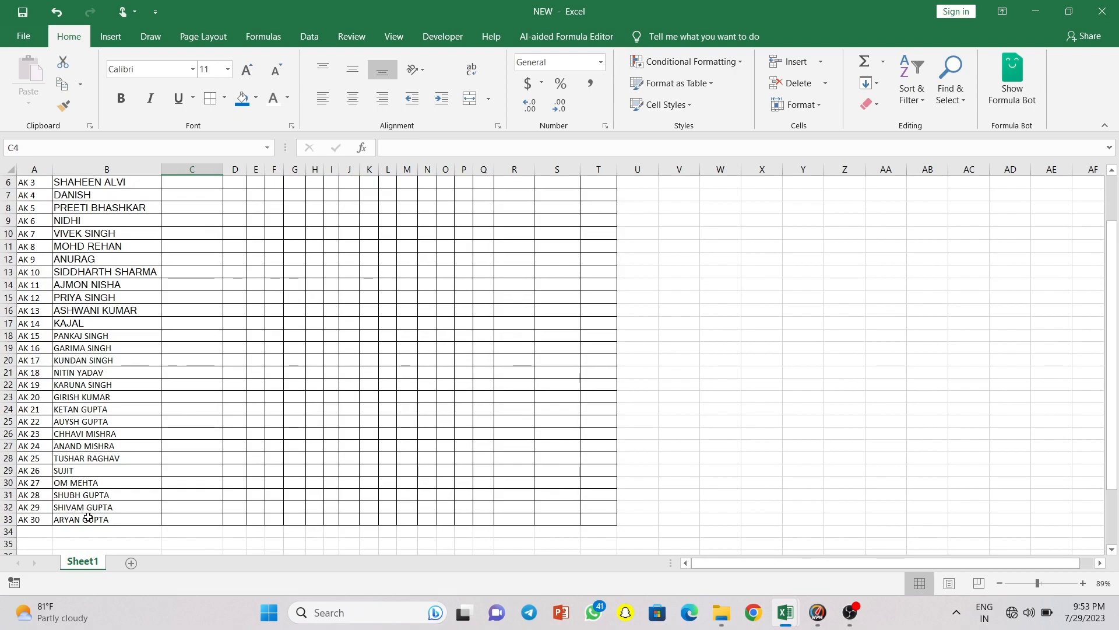
{"action": "left_click", "coordinate": [90, 520]}
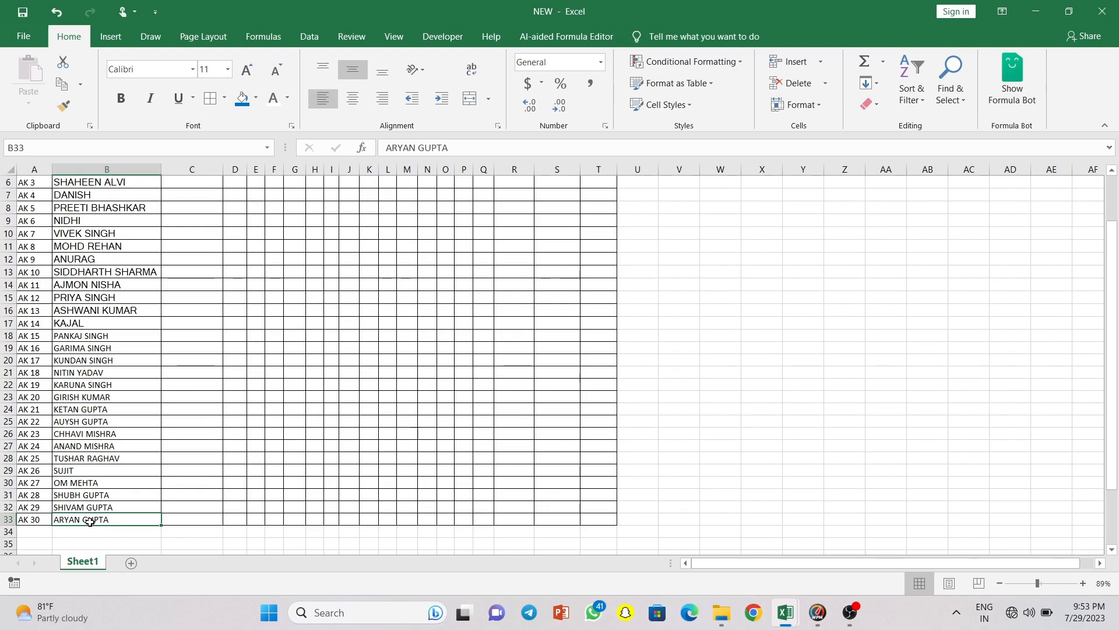
{"action": "key", "text": "ctrl+c"}
{"action": "scroll", "coordinate": [179, 271], "scroll_direction": "up", "scroll_amount": 2}
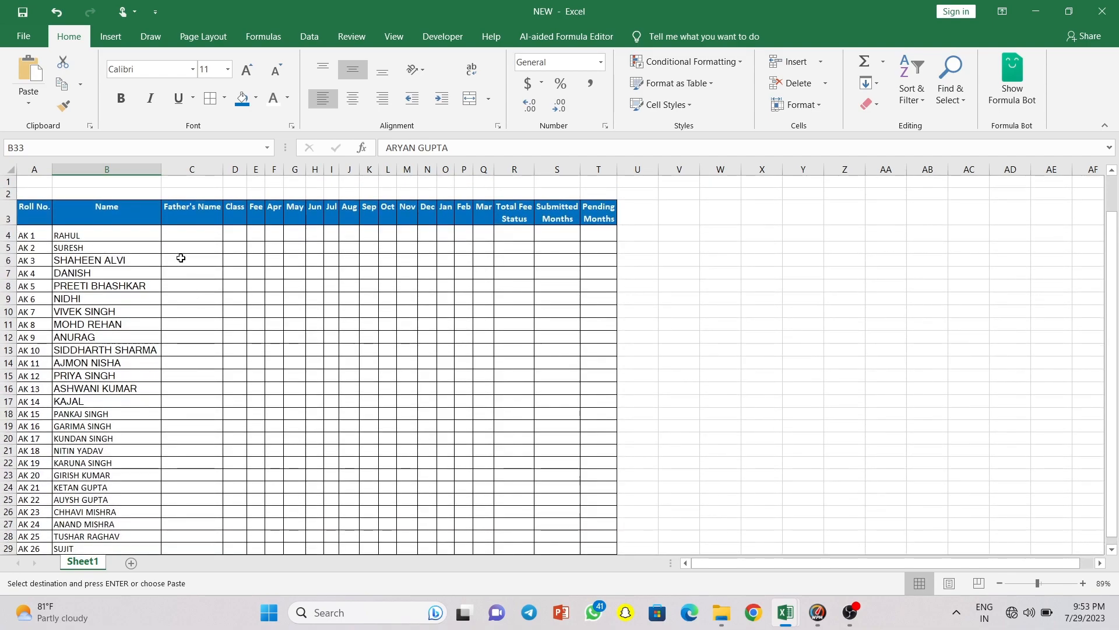
{"action": "left_click", "coordinate": [187, 231]}
{"action": "key", "text": "Return"}
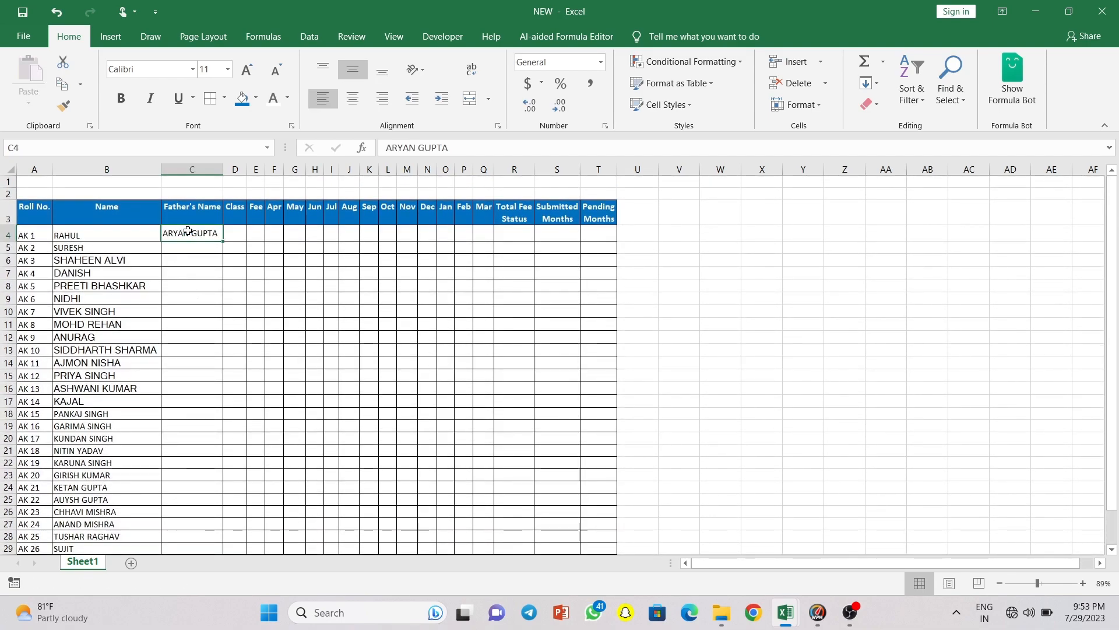
- Fill the father's name from C4 down to C33, and enter XII as the class for every student in D4:D33
{"action": "double_click", "coordinate": [223, 240]}
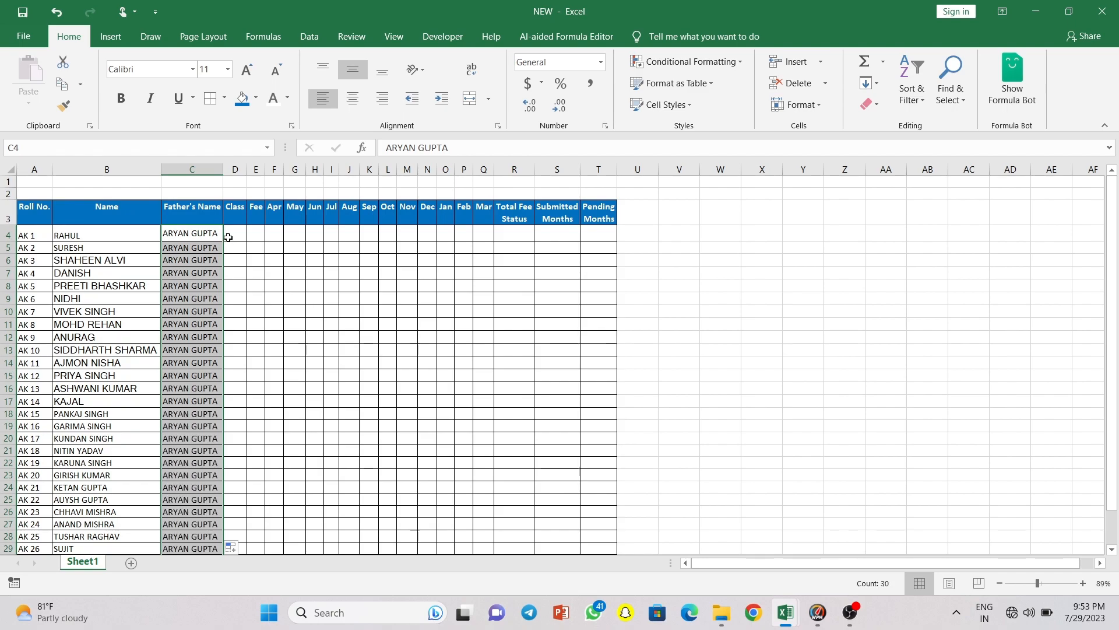
{"action": "left_click", "coordinate": [243, 241]}
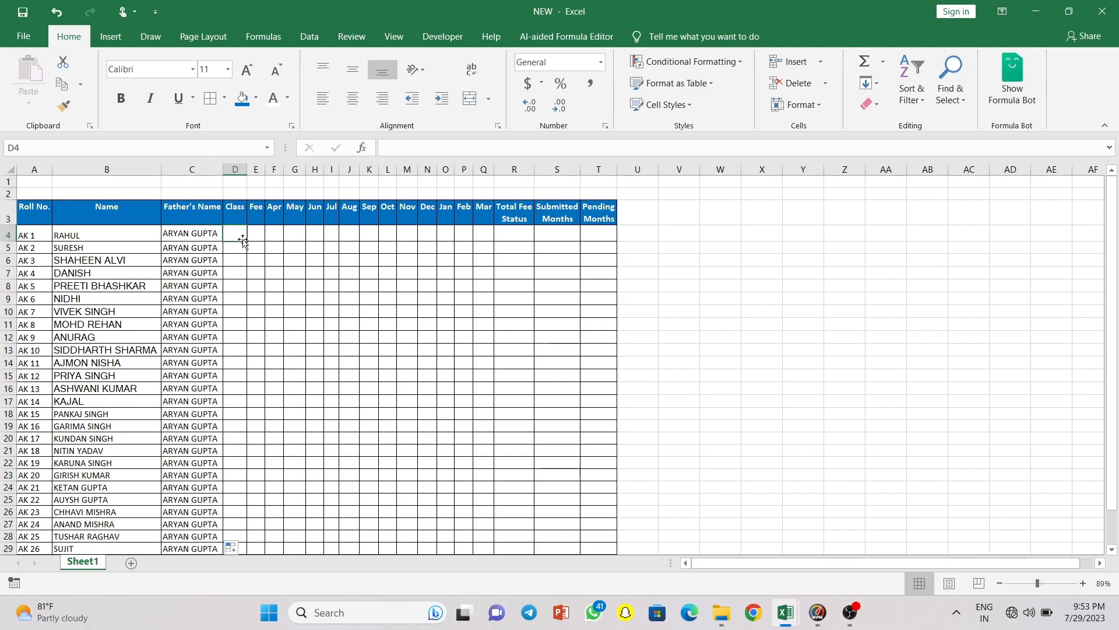
{"action": "type", "text": "x"}
{"action": "key", "text": "BackSpace"}
{"action": "type", "text": "X"}
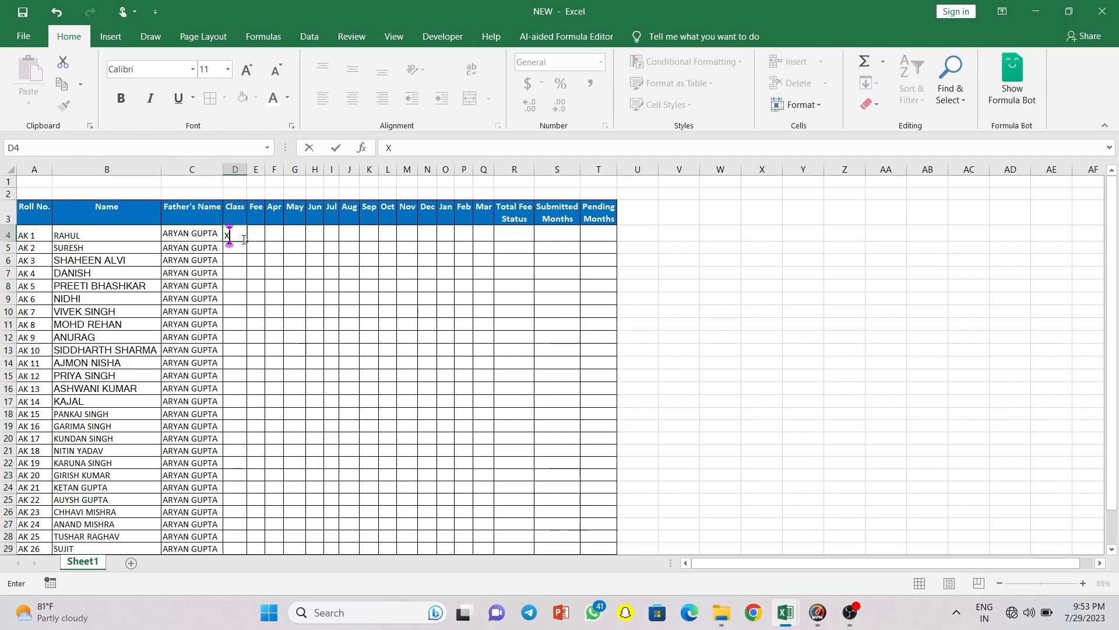
{"action": "left_click", "coordinate": [242, 282]}
{"action": "left_click", "coordinate": [237, 238]}
{"action": "key", "text": "BackSpace"}
{"action": "key", "text": "Return"}
{"action": "left_click", "coordinate": [239, 235]}
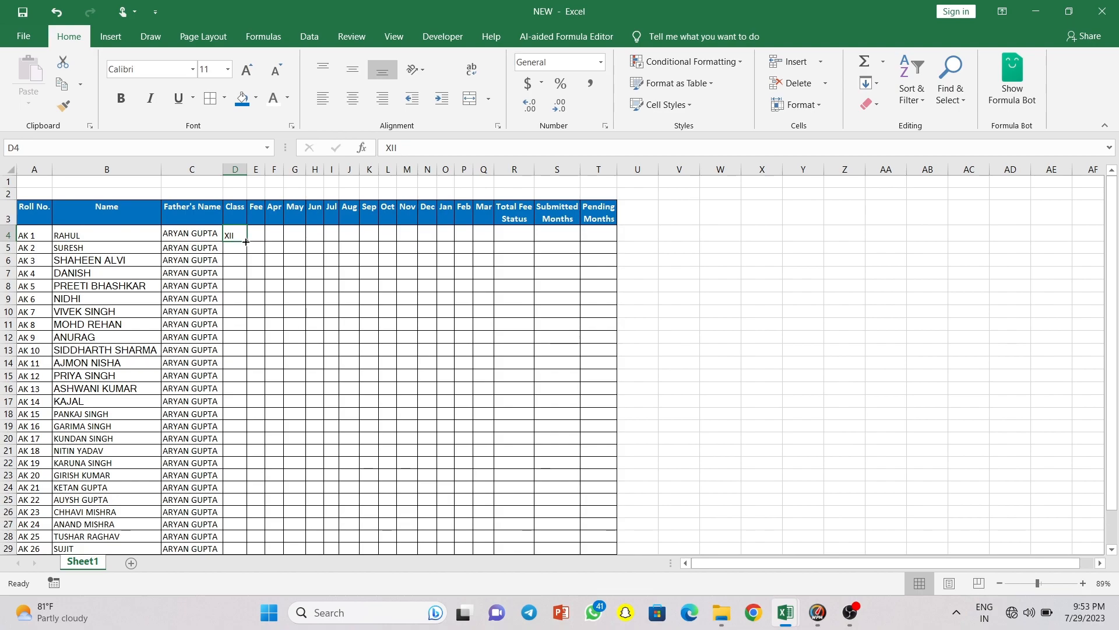
{"action": "double_click", "coordinate": [247, 242]}
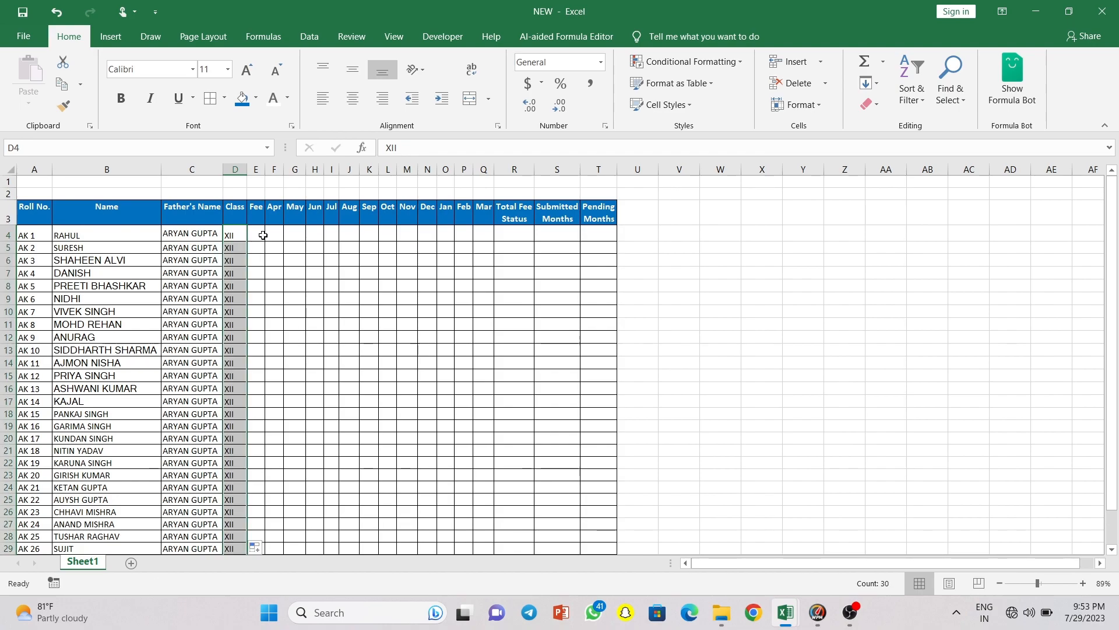
- Enter 1000 as the first student's fee in E4 and fill it down the Fee column to E33
{"action": "left_click", "coordinate": [262, 235]}
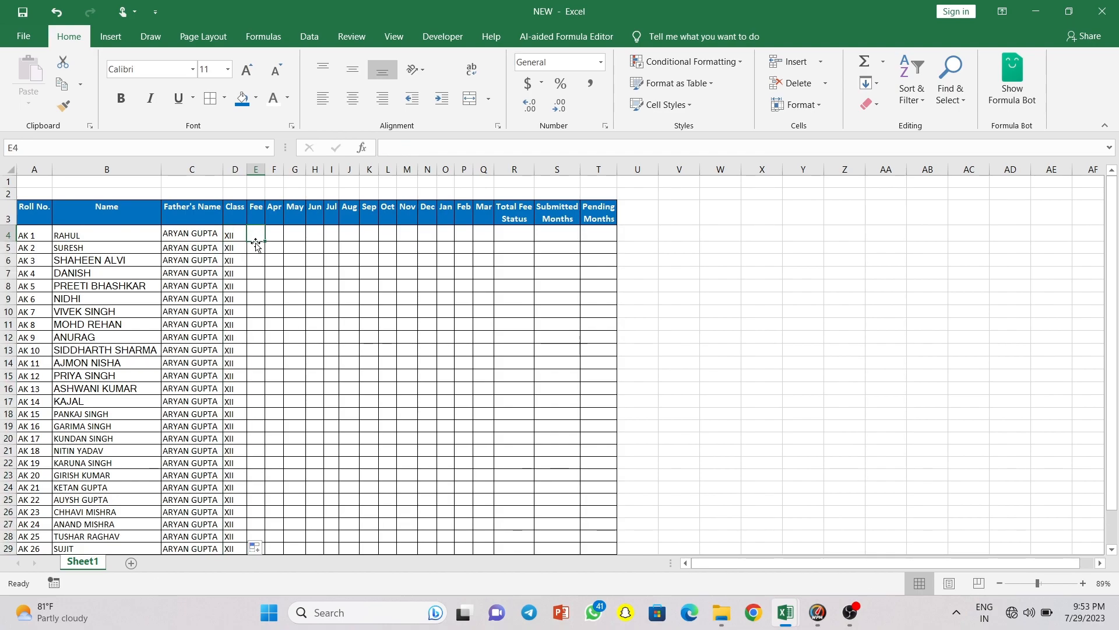
{"action": "type", "text": "1000"}
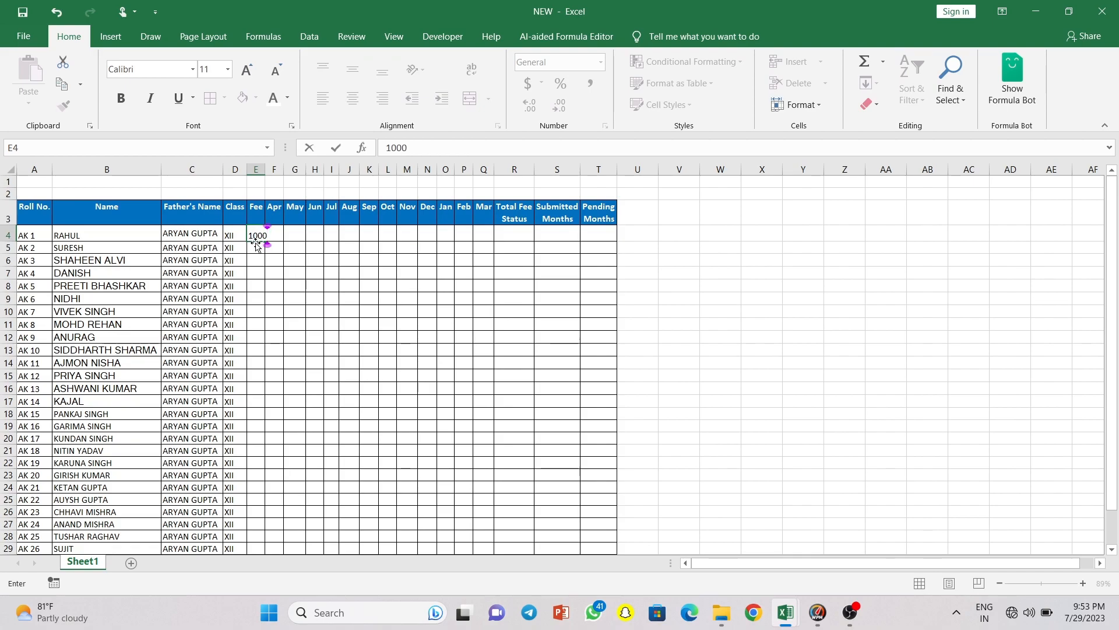
{"action": "key", "text": "Return"}
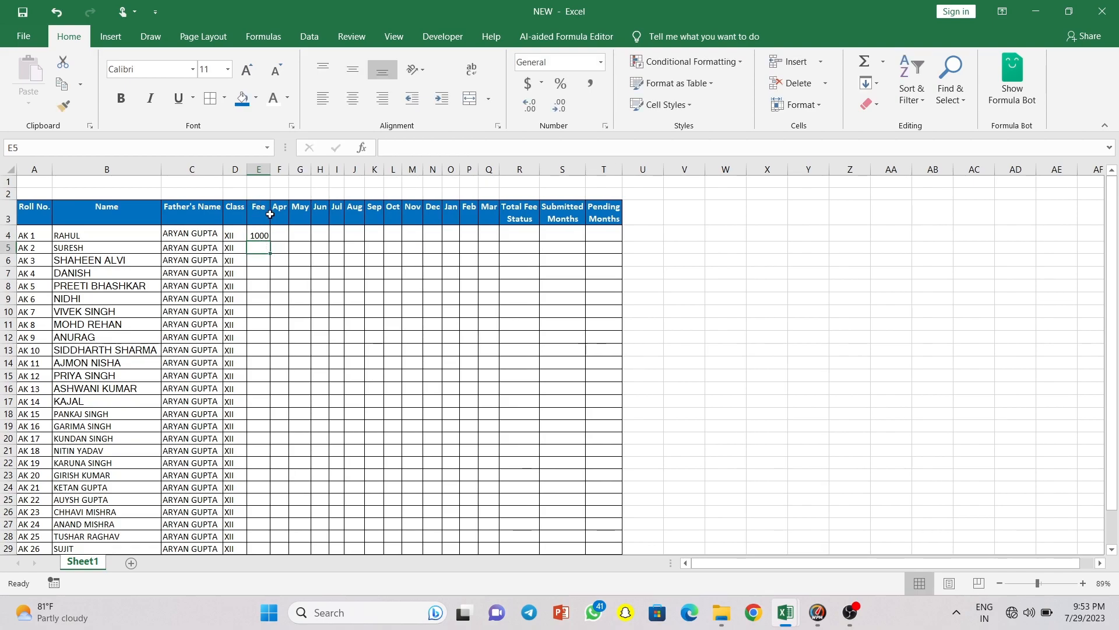
{"action": "left_click", "coordinate": [260, 233]}
{"action": "double_click", "coordinate": [272, 242]}
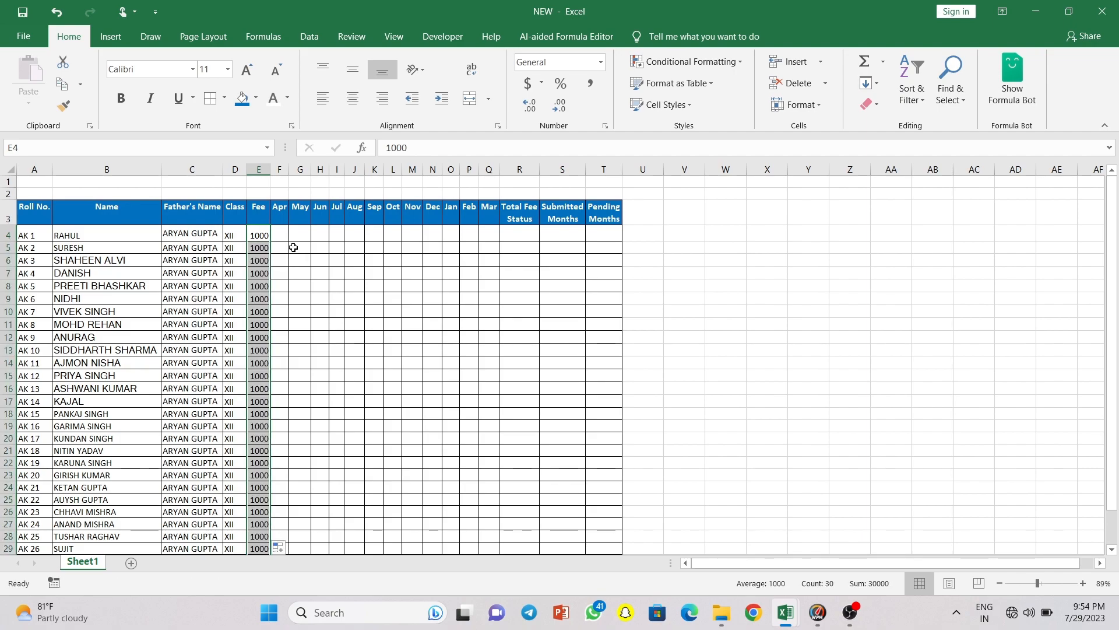
- Set the font of all the month cells from Apr to Mar, F4:Q33, to Wingdings 2
{"action": "left_click", "coordinate": [280, 228]}
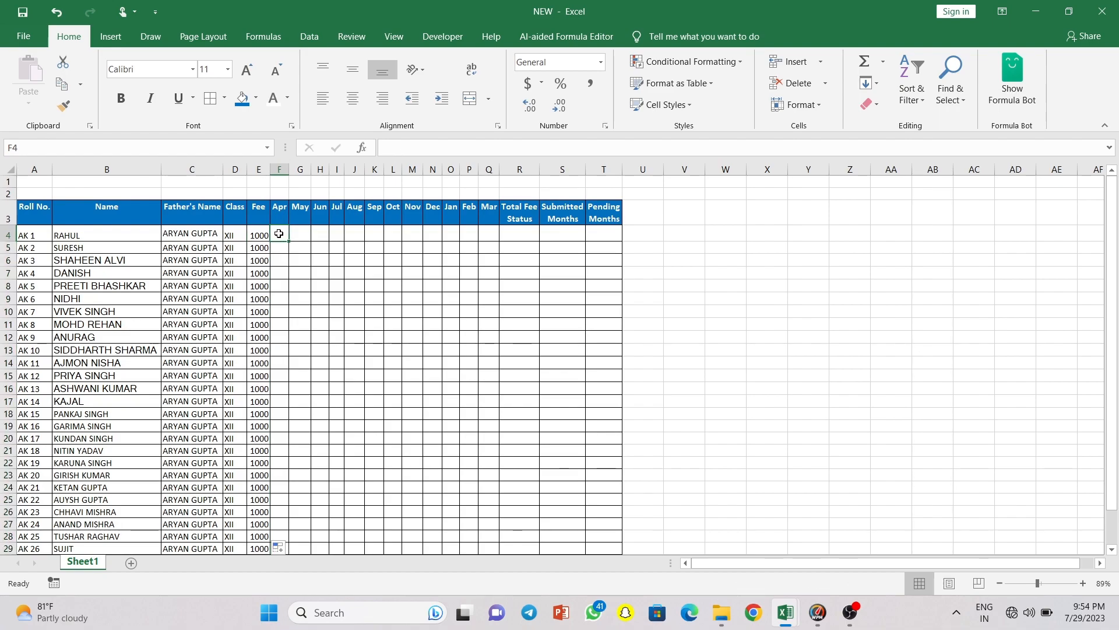
{"action": "left_click_drag", "start_coordinate": [279, 233], "coordinate": [300, 233]}
{"action": "key", "text": "shift+Right"}
{"action": "key", "text": "shift+Right"}
{"action": "key", "text": "shift+Right"}
{"action": "key", "text": "shift+Right"}
{"action": "key", "text": "shift+Right"}
{"action": "key", "text": "shift+Right"}
{"action": "key", "text": "shift+Right"}
{"action": "key", "text": "shift+Right"}
{"action": "key", "text": "shift+Right"}
{"action": "key", "text": "shift+Right"}
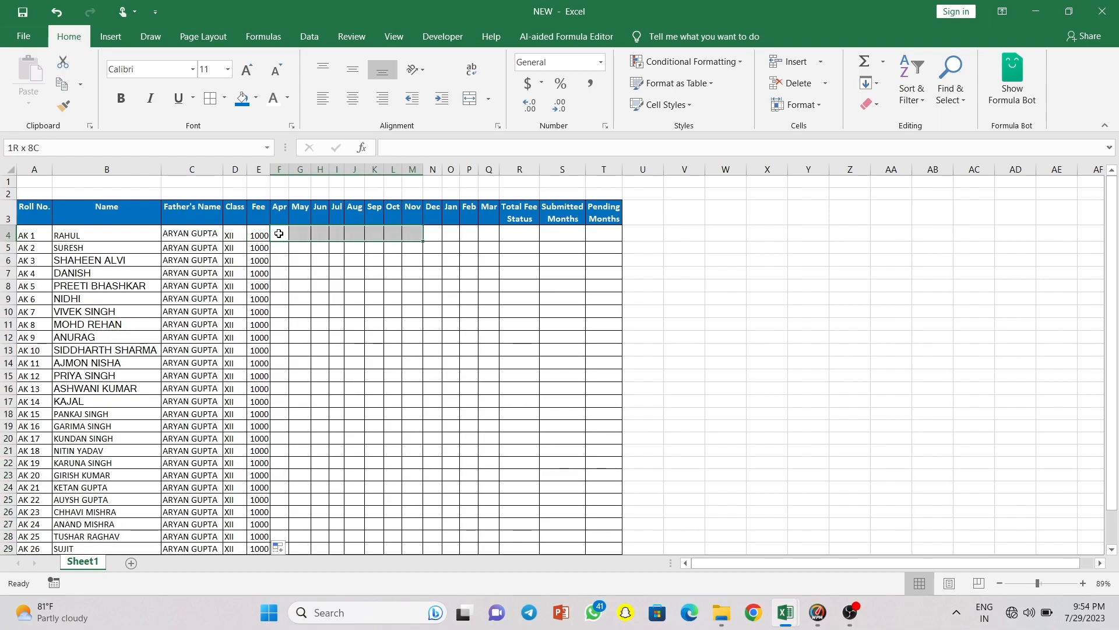
{"action": "key", "text": "shift+Down"}
{"action": "key", "text": "shift+Down"}
{"action": "key", "text": "shift+Down"}
{"action": "key", "text": "shift+Down"}
{"action": "key", "text": "shift+Down"}
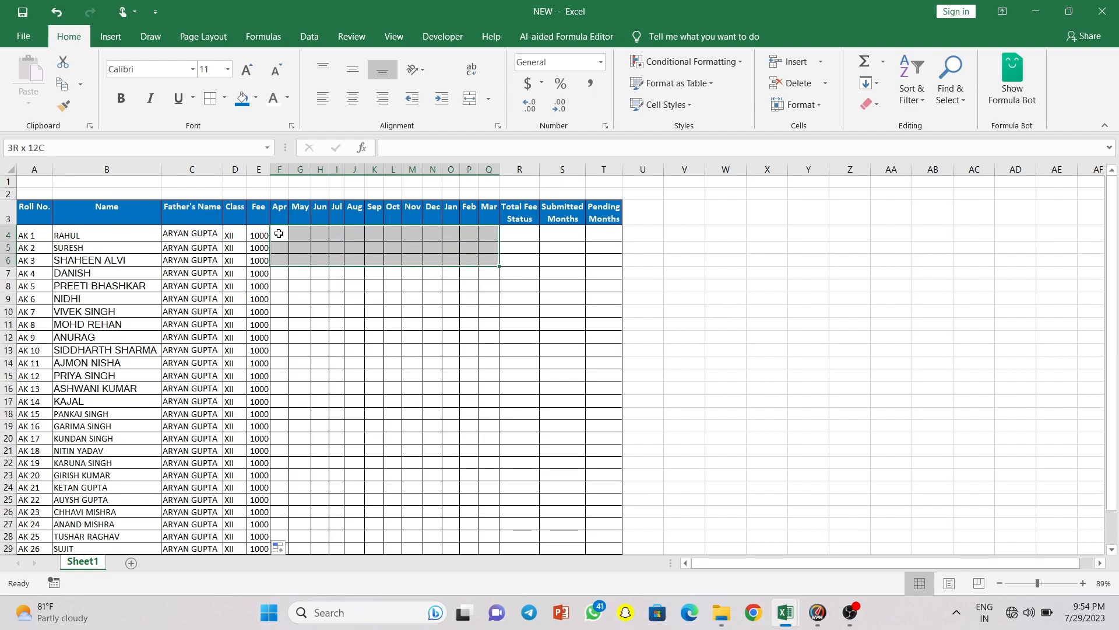
{"action": "key", "text": "shift+Down"}
{"action": "key", "text": "shift+Down"}
{"action": "key", "text": "shift+Down"}
{"action": "key", "text": "shift+Down"}
{"action": "key", "text": "shift+Down"}
{"action": "key", "text": "shift+Down"}
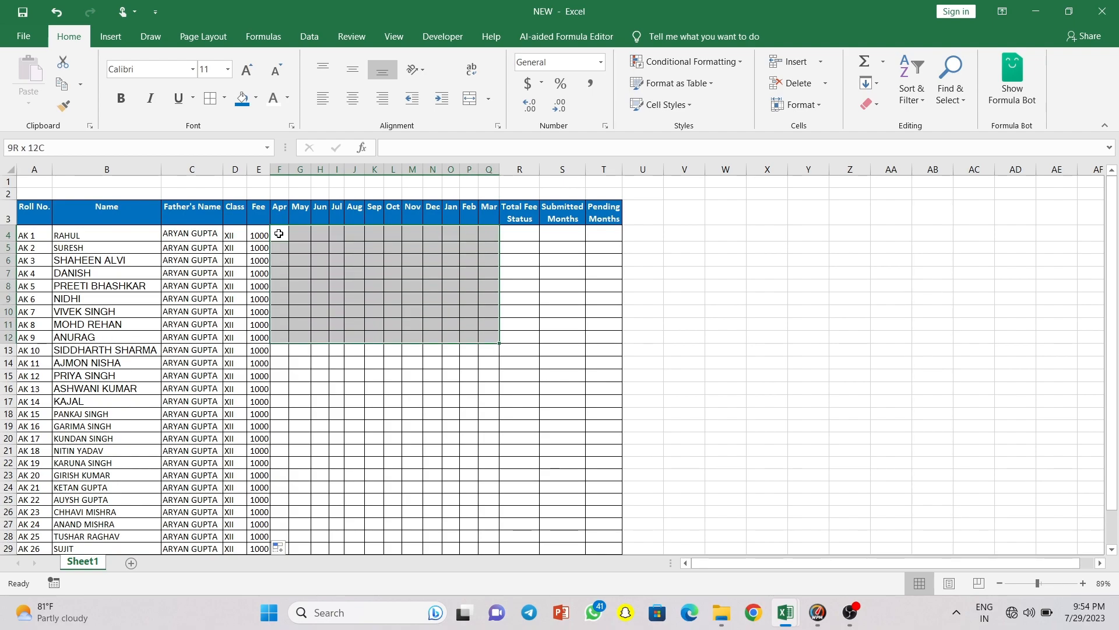
{"action": "key", "text": "shift+Down"}
{"action": "key", "text": "shift+Down"}
{"action": "key", "text": "shift+Down"}
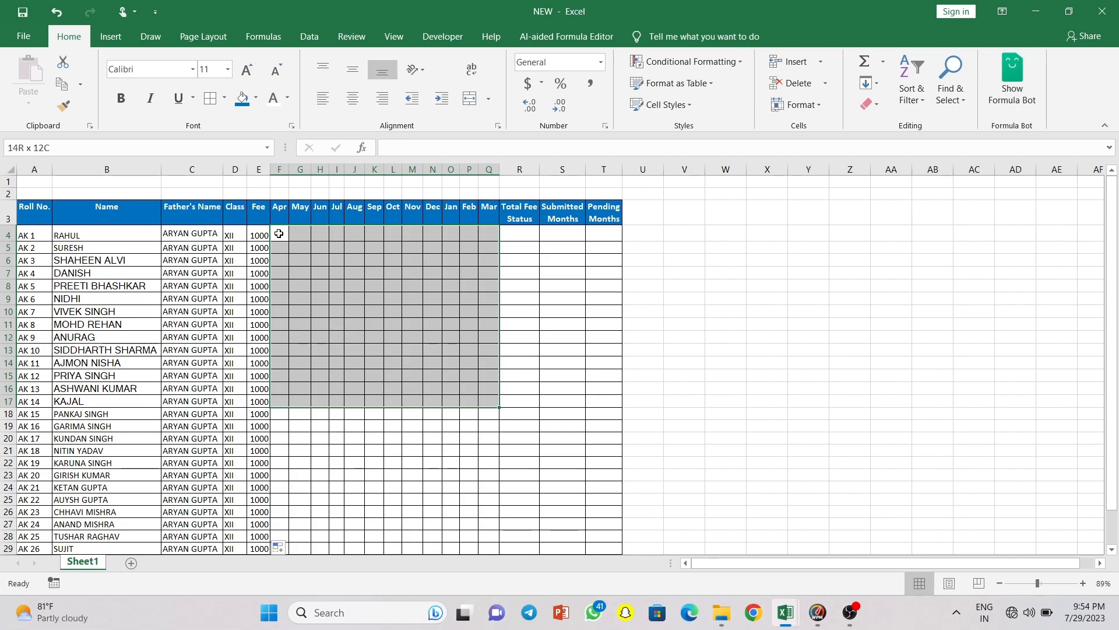
{"action": "key", "text": "shift+Down"}
{"action": "key", "text": "shift+Down"}
{"action": "key", "text": "shift+Down"}
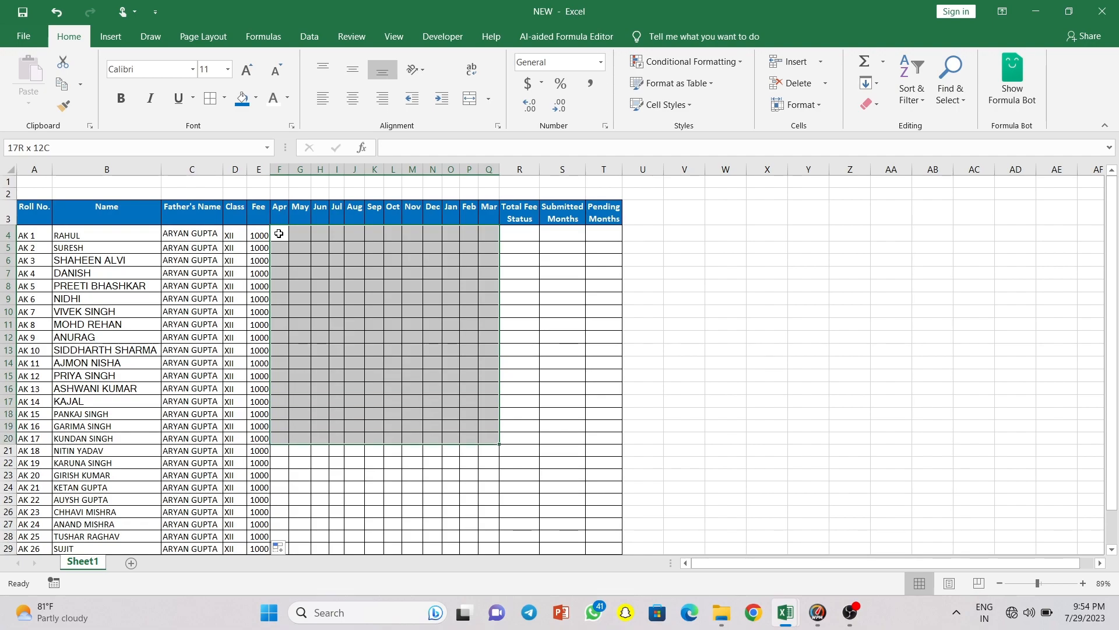
{"action": "key", "text": "shift+Down"}
{"action": "key", "text": "shift+Down"}
{"action": "scroll", "coordinate": [279, 234], "scroll_direction": "down", "scroll_amount": 1}
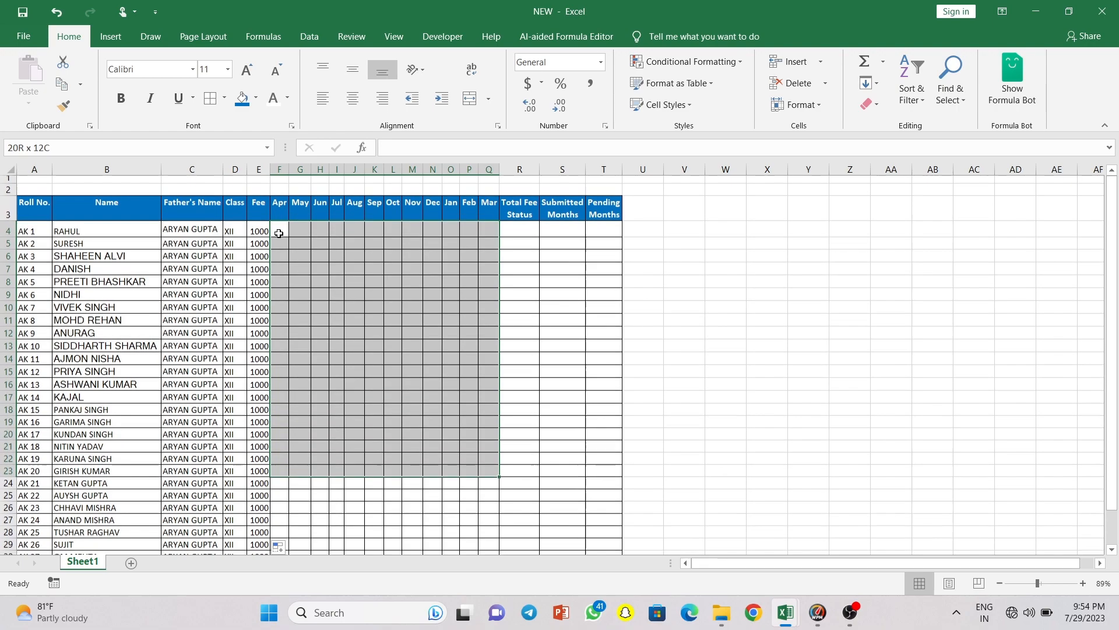
{"action": "key", "text": "shift+Down"}
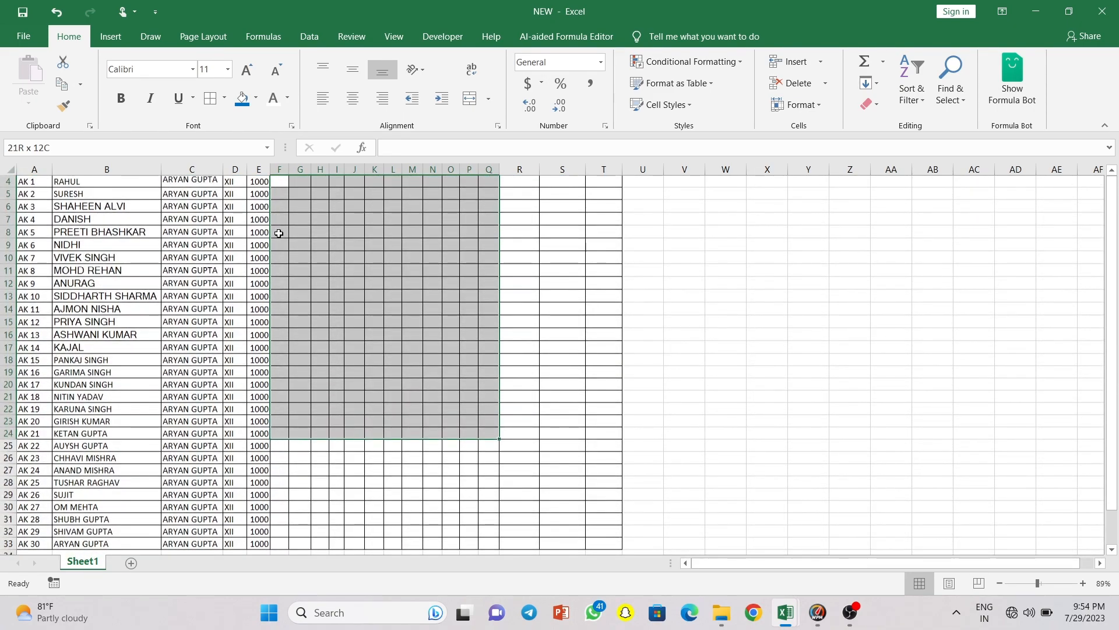
{"action": "key", "text": "shift+Down"}
{"action": "key", "text": "shift+Down"}
{"action": "key", "text": "shift+Down"}
{"action": "key", "text": "shift+Down"}
{"action": "key", "text": "shift+Down"}
{"action": "key", "text": "shift+Down"}
{"action": "key", "text": "shift+Down"}
{"action": "key", "text": "shift+Down"}
{"action": "key", "text": "shift+Down"}
{"action": "key", "text": "shift+Down"}
{"action": "key", "text": "shift+Down"}
{"action": "scroll", "coordinate": [279, 233], "scroll_direction": "down", "scroll_amount": 3}
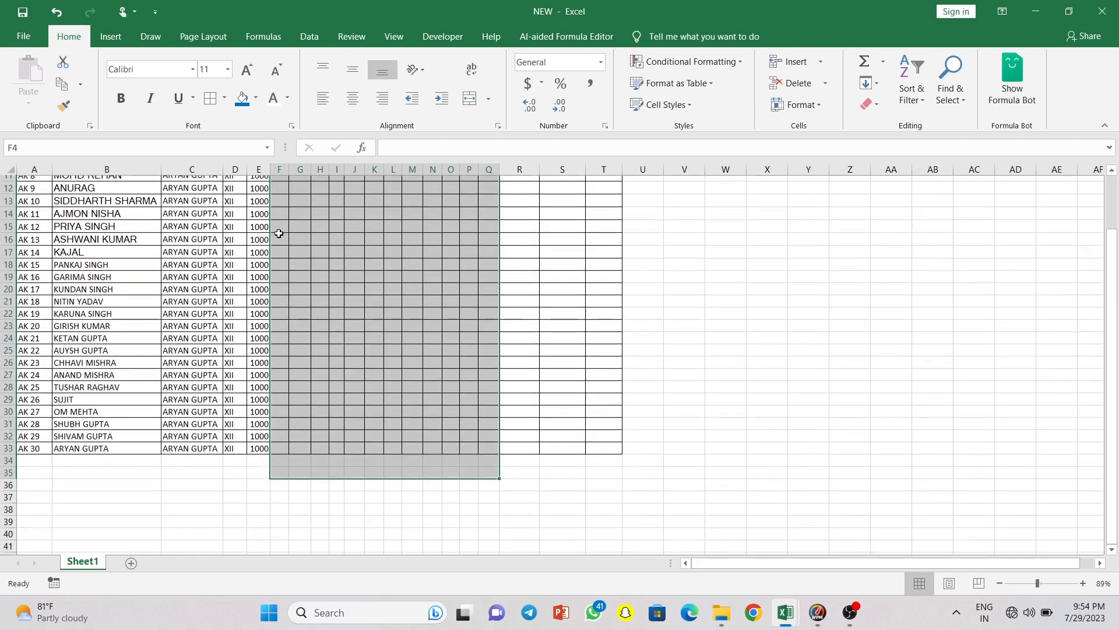
{"action": "key", "text": "shift+Up"}
{"action": "key", "text": "shift+Up"}
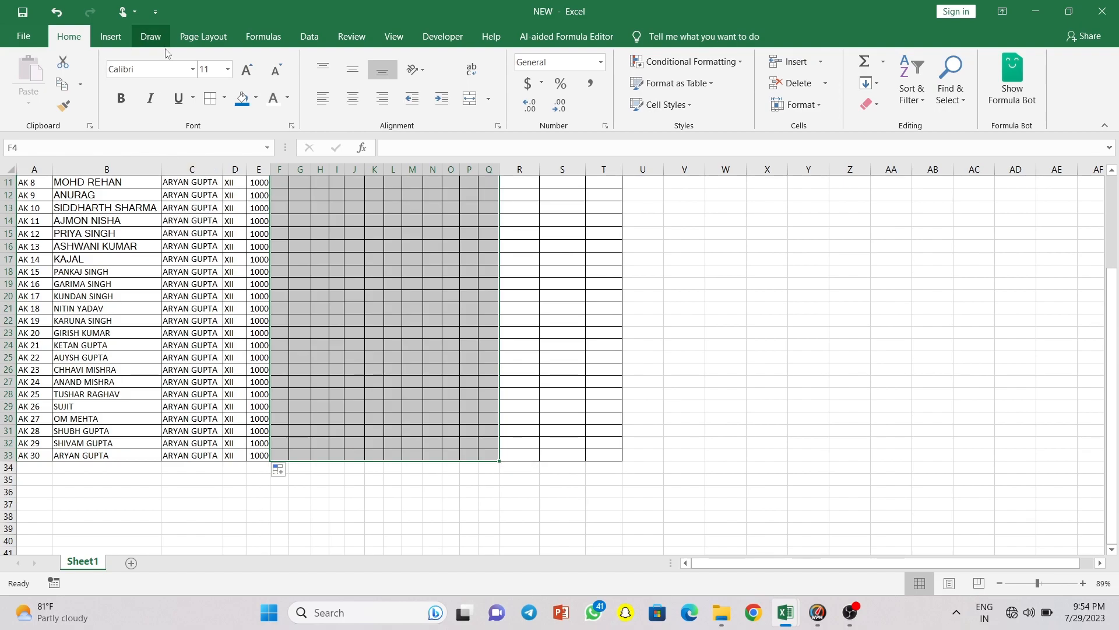
{"action": "left_click", "coordinate": [193, 70]}
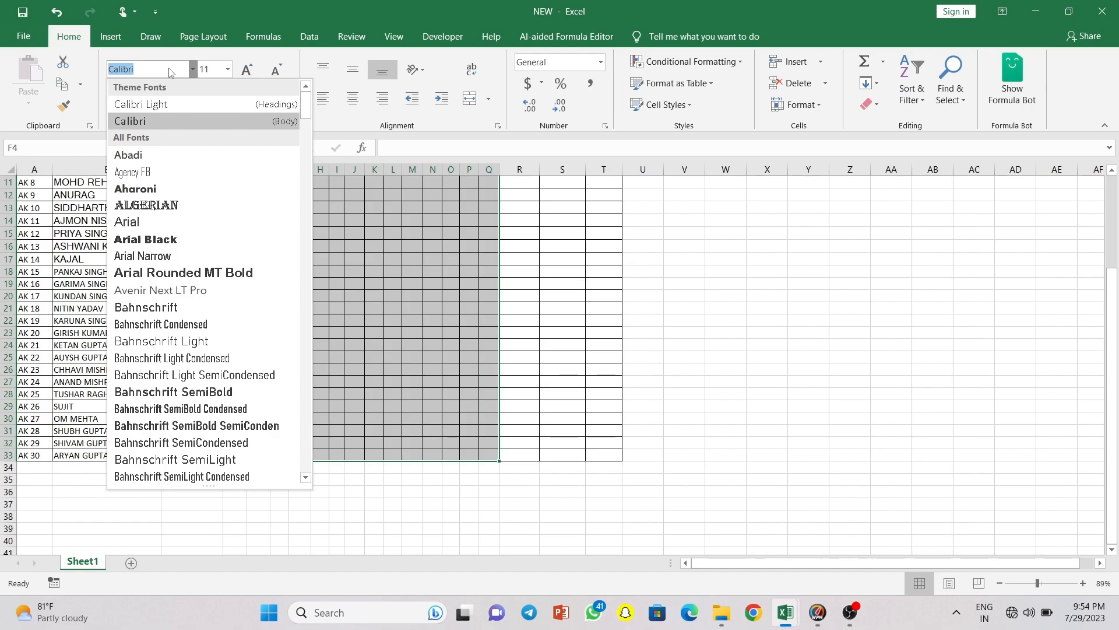
{"action": "type", "text": "Wi"}
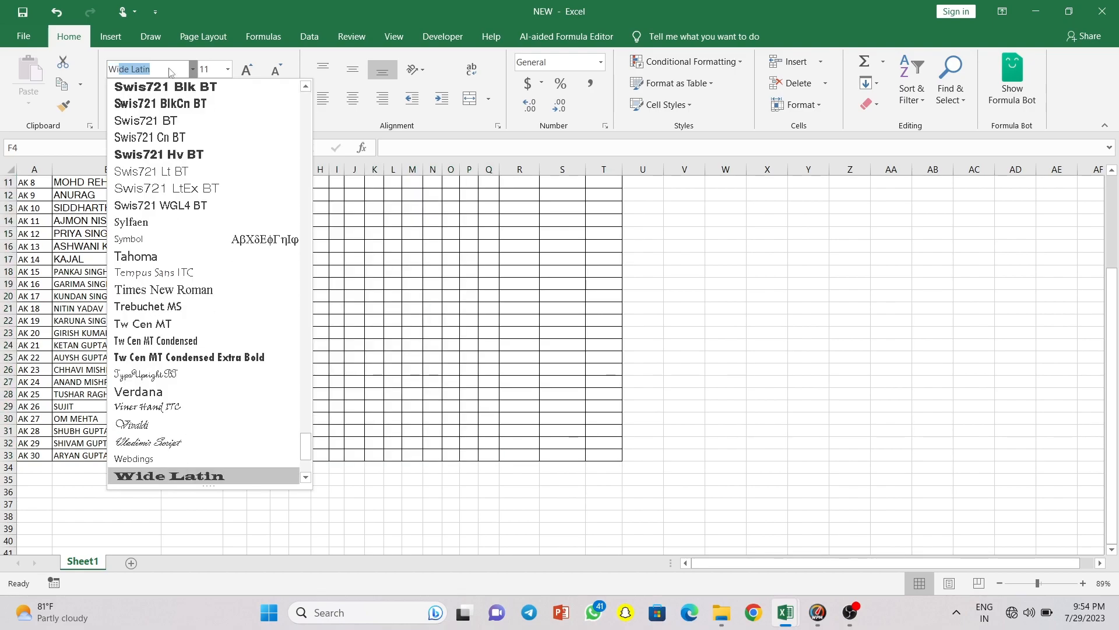
{"action": "type", "text": "ng"}
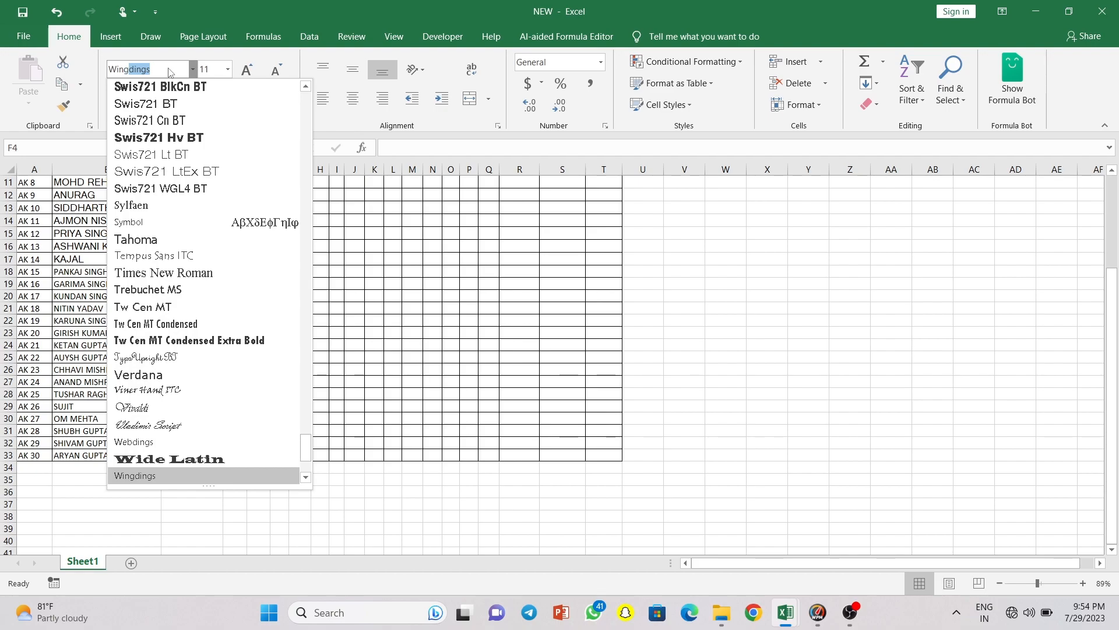
{"action": "scroll", "coordinate": [127, 429], "scroll_direction": "down", "scroll_amount": 1}
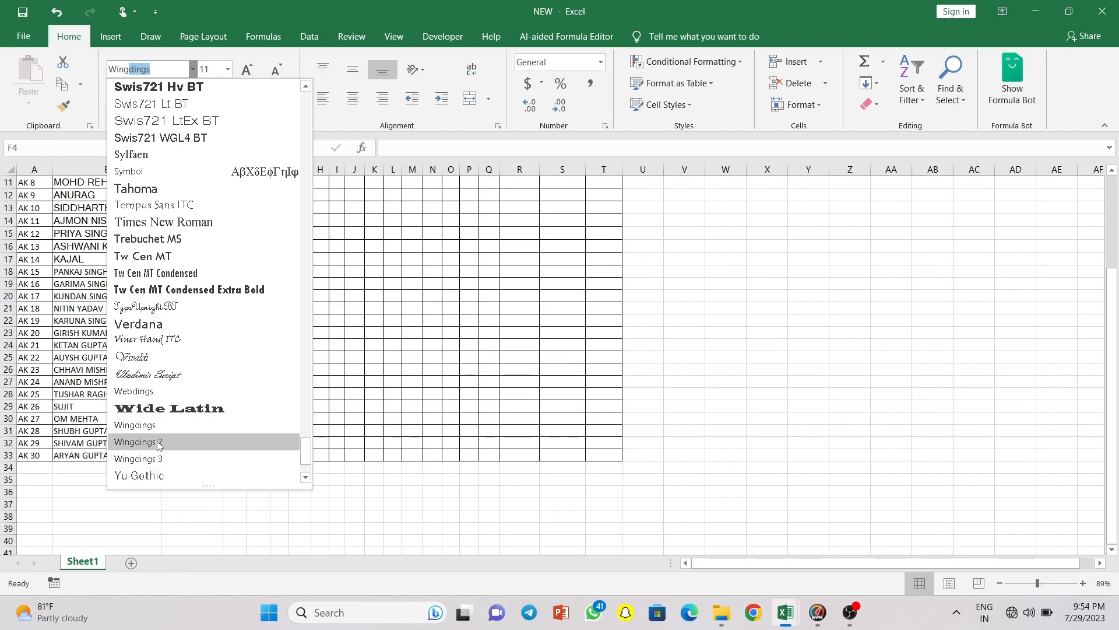
{"action": "left_click", "coordinate": [158, 444]}
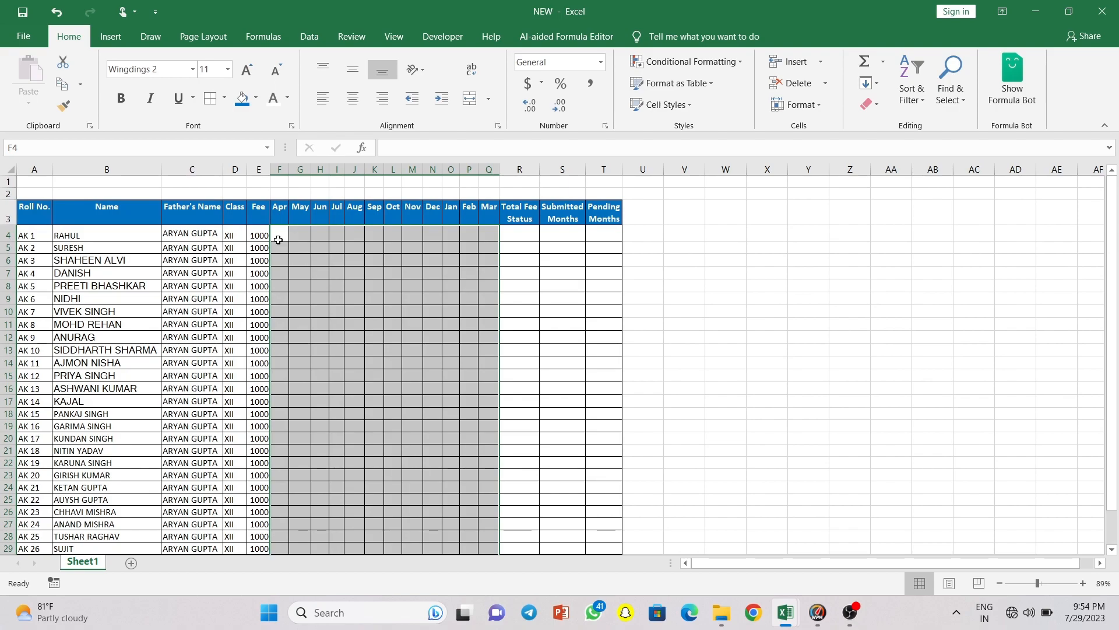
- Enter P in F4 as a tick mark and fill it across the first student's months to Q4
{"action": "left_click", "coordinate": [279, 237]}
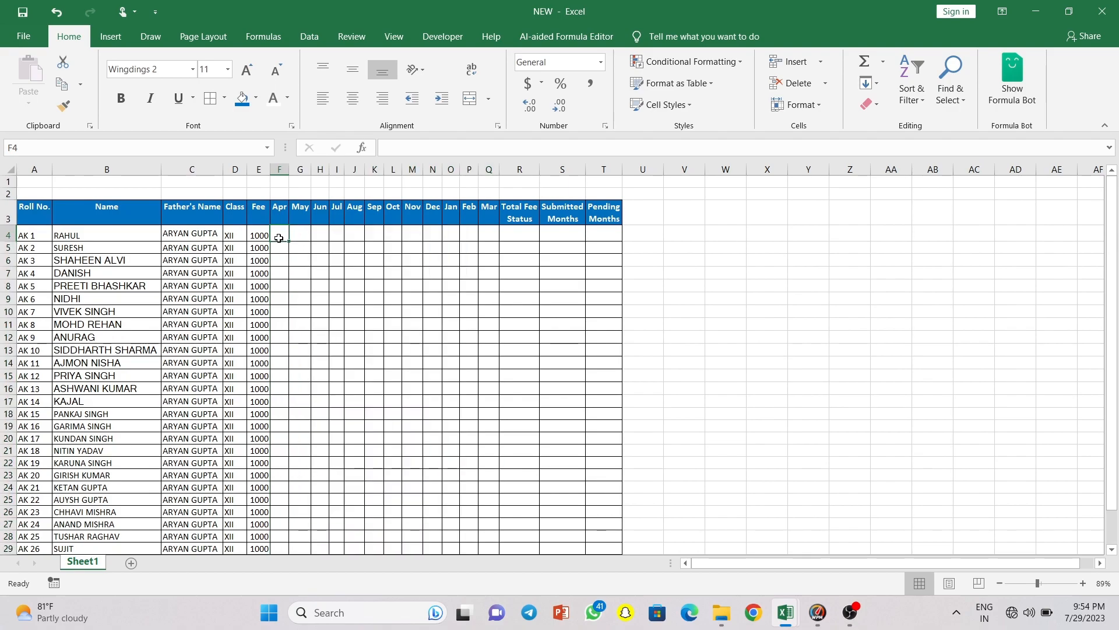
{"action": "type", "text": "P"}
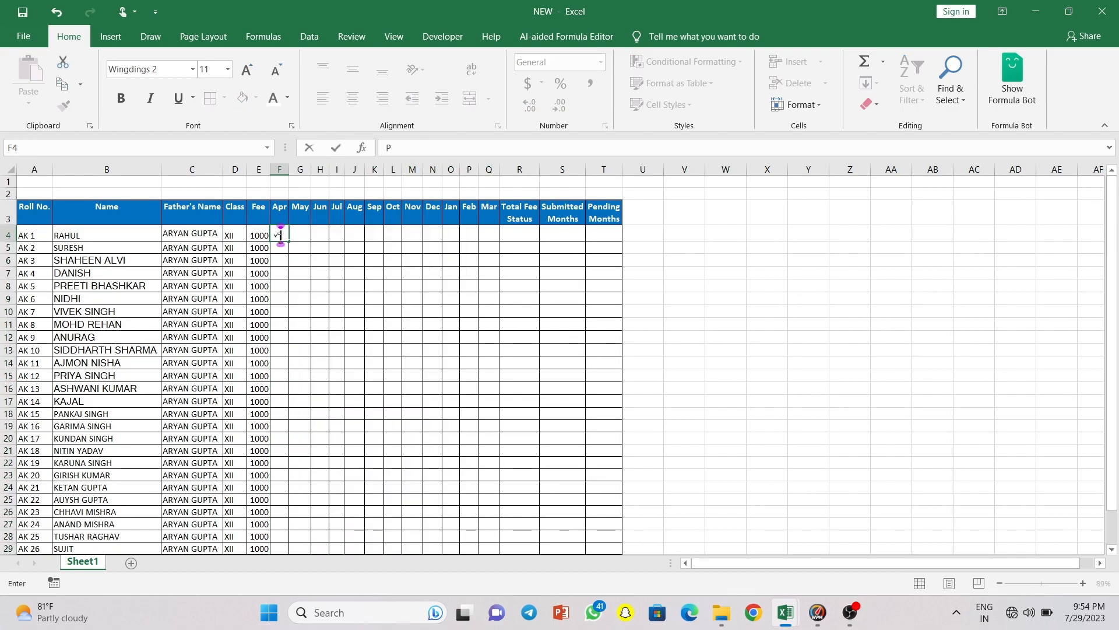
{"action": "key", "text": "BackSpace"}
{"action": "type", "text": "P"}
{"action": "key", "text": "Return"}
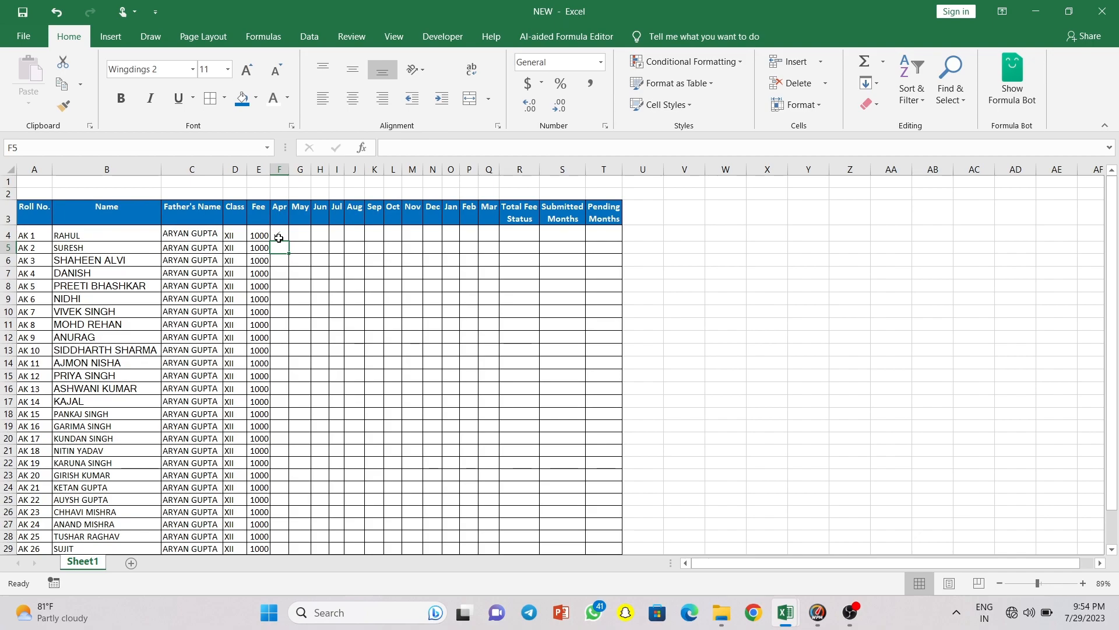
{"action": "left_click", "coordinate": [279, 238]}
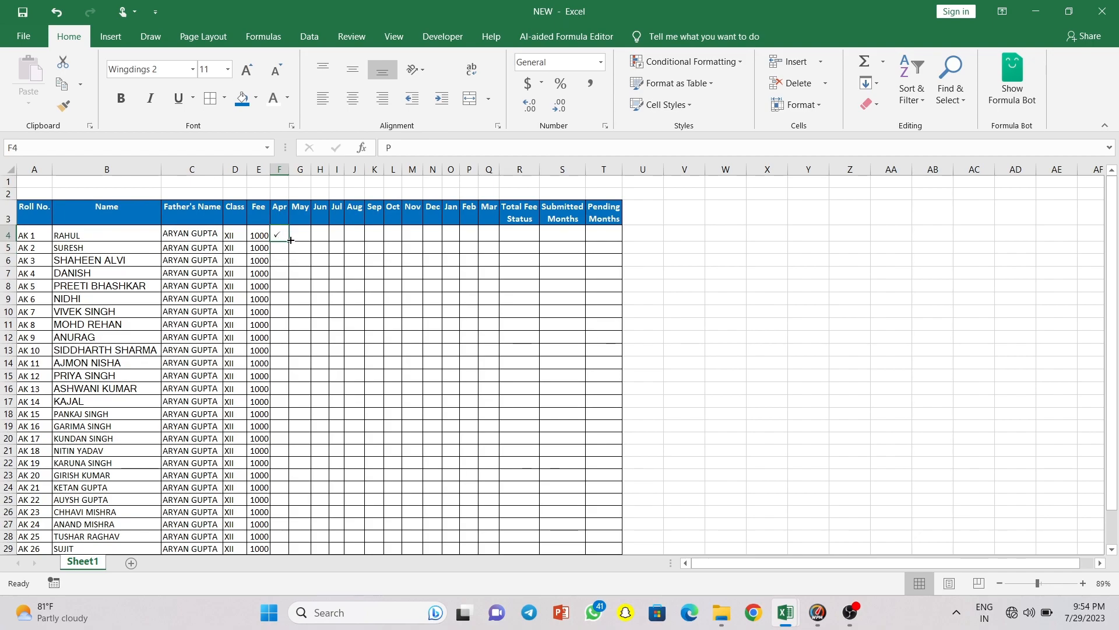
{"action": "left_click_drag", "start_coordinate": [290, 242], "coordinate": [498, 249]}
{"action": "left_click", "coordinate": [486, 285]}
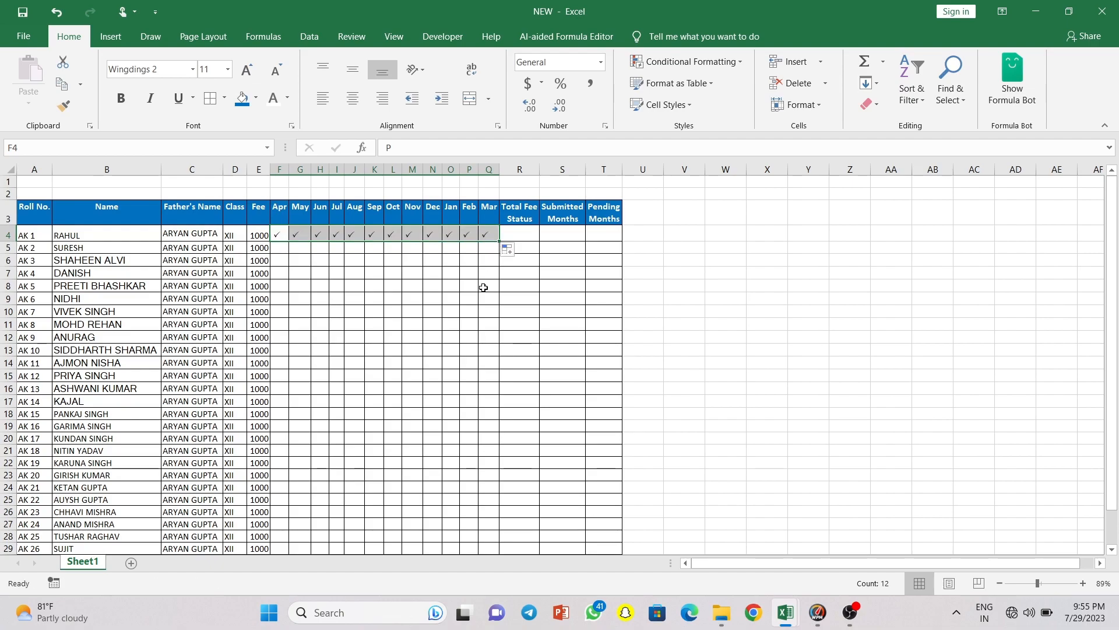
- Fill the row of tick marks in F4:Q4 down to row 33 for all students
{"action": "left_click_drag", "start_coordinate": [282, 233], "coordinate": [487, 234]}
{"action": "mouse_move", "coordinate": [500, 244]}
{"action": "left_mouse_down"}
{"action": "mouse_move", "coordinate": [470, 561]}
{"action": "mouse_move", "coordinate": [478, 513]}
{"action": "left_mouse_up"}
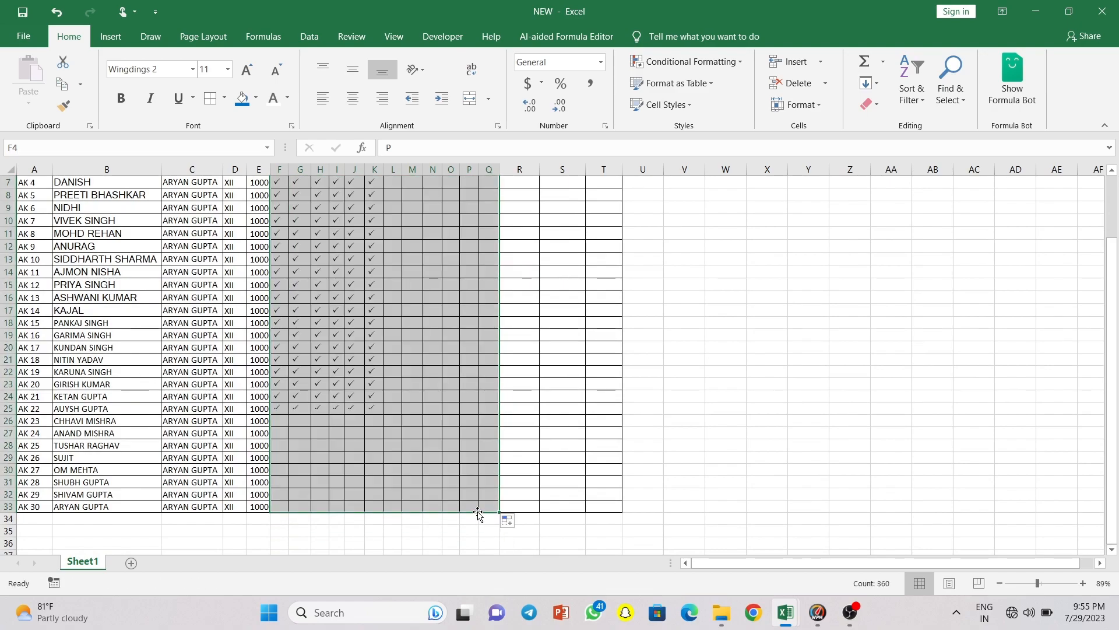
{"action": "scroll", "coordinate": [435, 365], "scroll_direction": "up", "scroll_amount": 2}
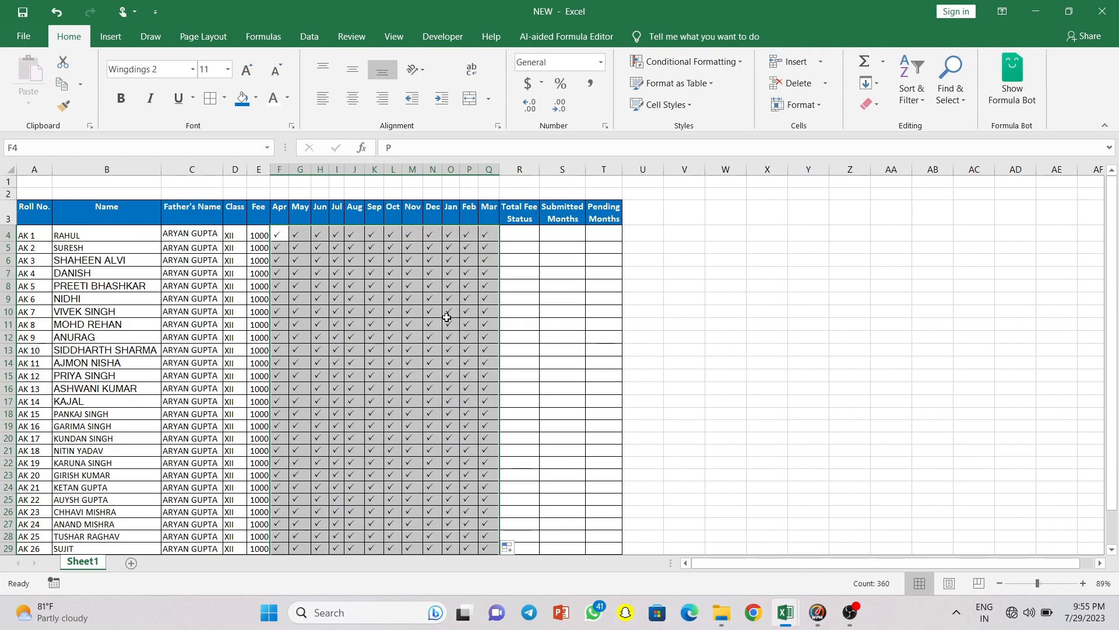
- Clear the Mar tick mark in Q11 and the Dec to Mar tick marks in N13:Q13
{"action": "left_click", "coordinate": [482, 328]}
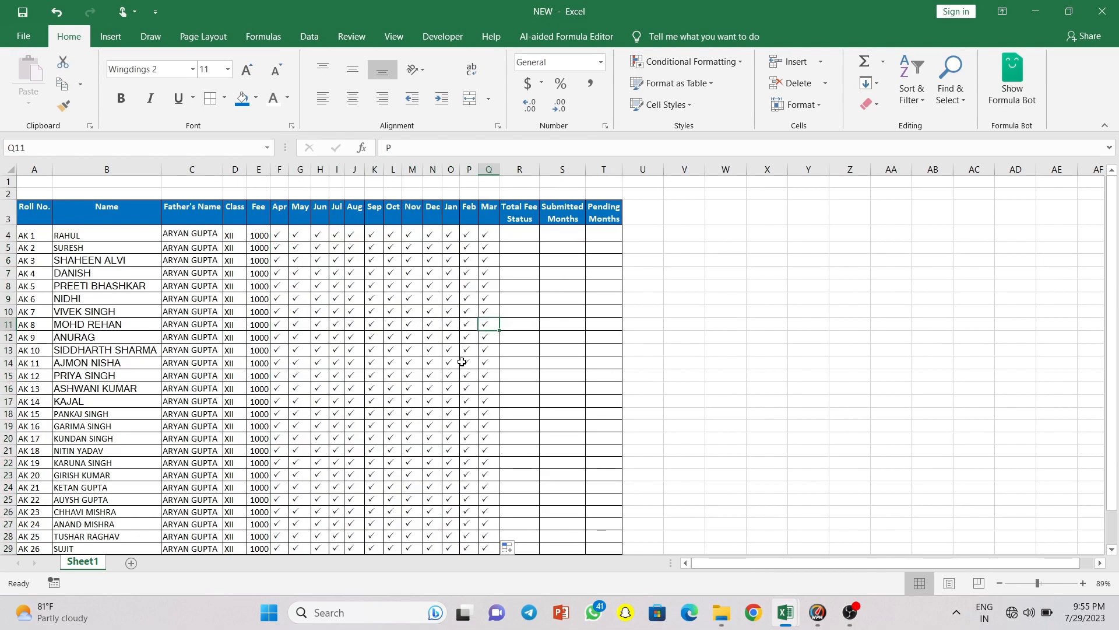
{"action": "key", "text": "Delete"}
{"action": "left_click", "coordinate": [447, 352]}
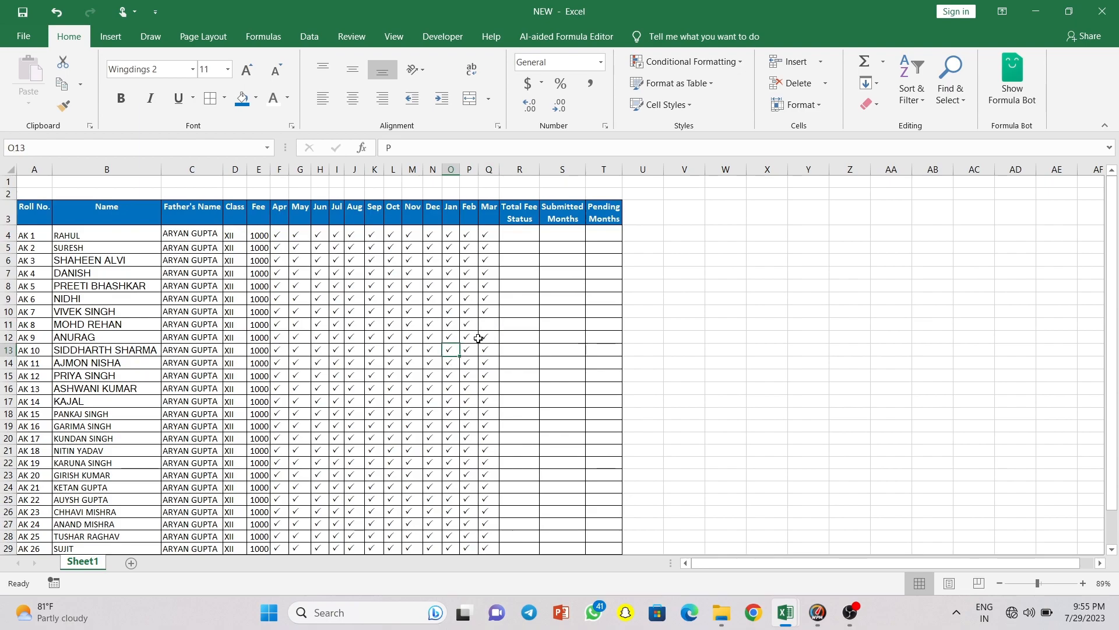
{"action": "left_click_drag", "start_coordinate": [489, 348], "coordinate": [436, 351]}
{"action": "key", "text": "Delete"}
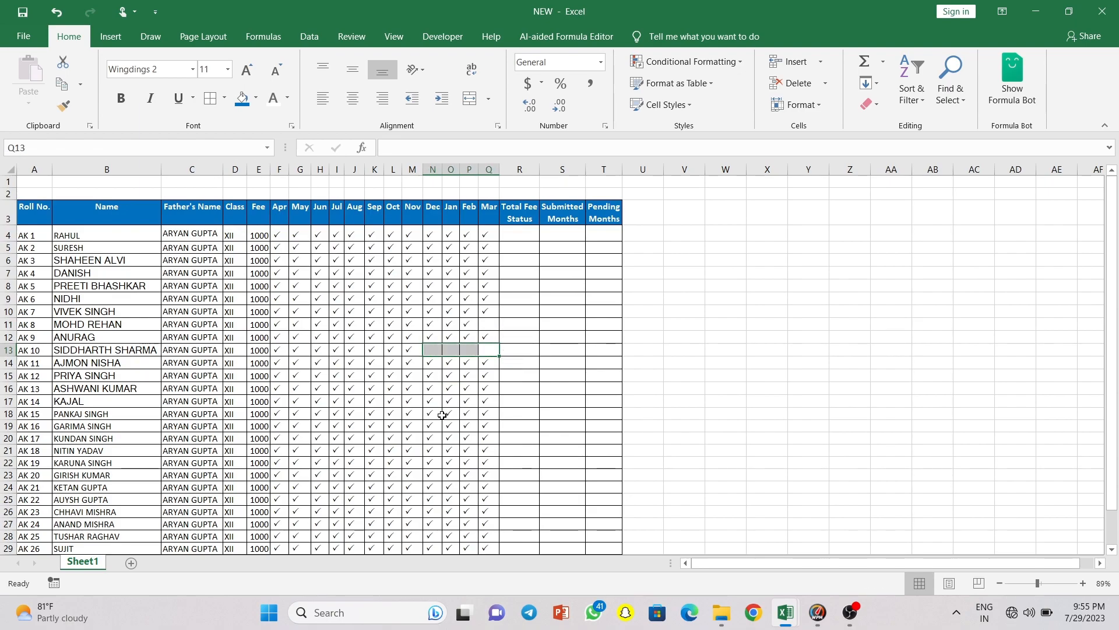
- Clear the unpaid months' tick marks in L19:Q19, M7:Q7 and O10:Q10
{"action": "left_click_drag", "start_coordinate": [389, 427], "coordinate": [482, 428]}
{"action": "key", "text": "Delete"}
{"action": "left_click_drag", "start_coordinate": [409, 276], "coordinate": [488, 309]}
{"action": "key", "text": "Delete"}
{"action": "left_click", "coordinate": [449, 309]}
{"action": "key", "text": "Delete"}
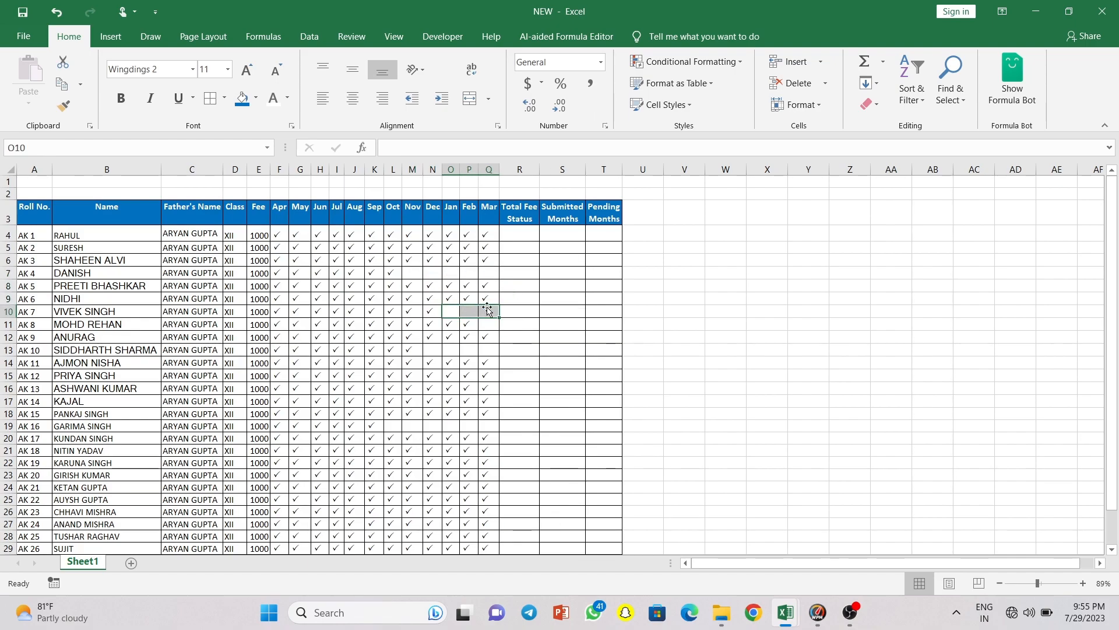
- Clear the Mar tick marks in Q23:Q32 and the Jan and Feb tick marks in O25:P30
{"action": "scroll", "coordinate": [487, 309], "scroll_direction": "down", "scroll_amount": 2}
{"action": "left_click_drag", "start_coordinate": [484, 402], "coordinate": [485, 503]}
{"action": "key", "text": "Delete"}
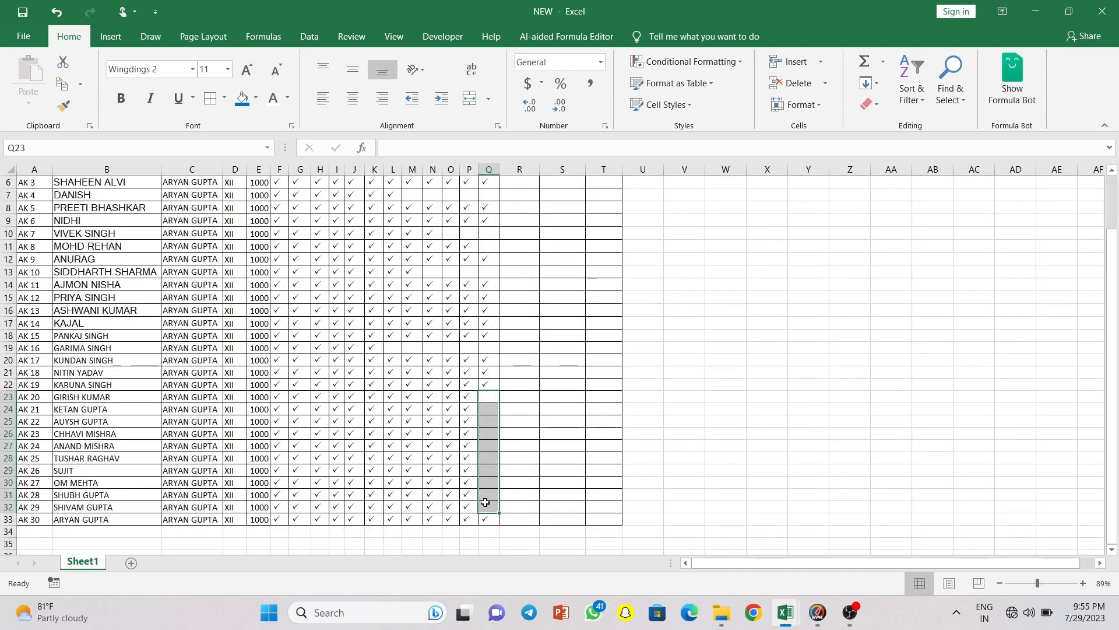
{"action": "left_click_drag", "start_coordinate": [453, 423], "coordinate": [462, 481]}
{"action": "key", "text": "Delete"}
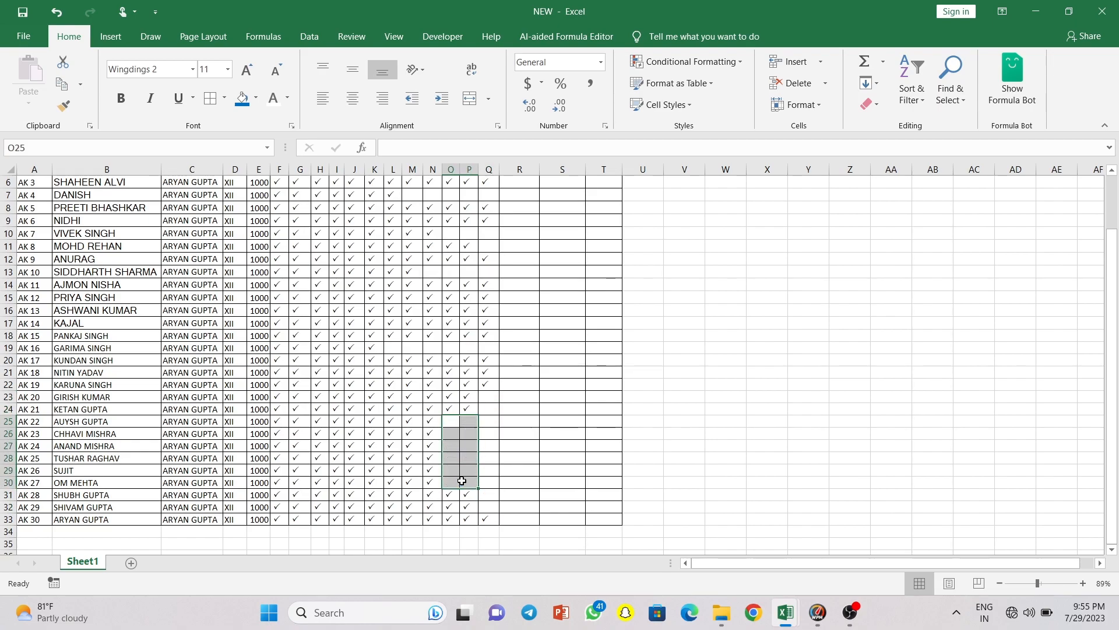
- Begin an IF formula in R4 for the first student's Total Fee Status
{"action": "scroll", "coordinate": [462, 481], "scroll_direction": "up", "scroll_amount": 2}
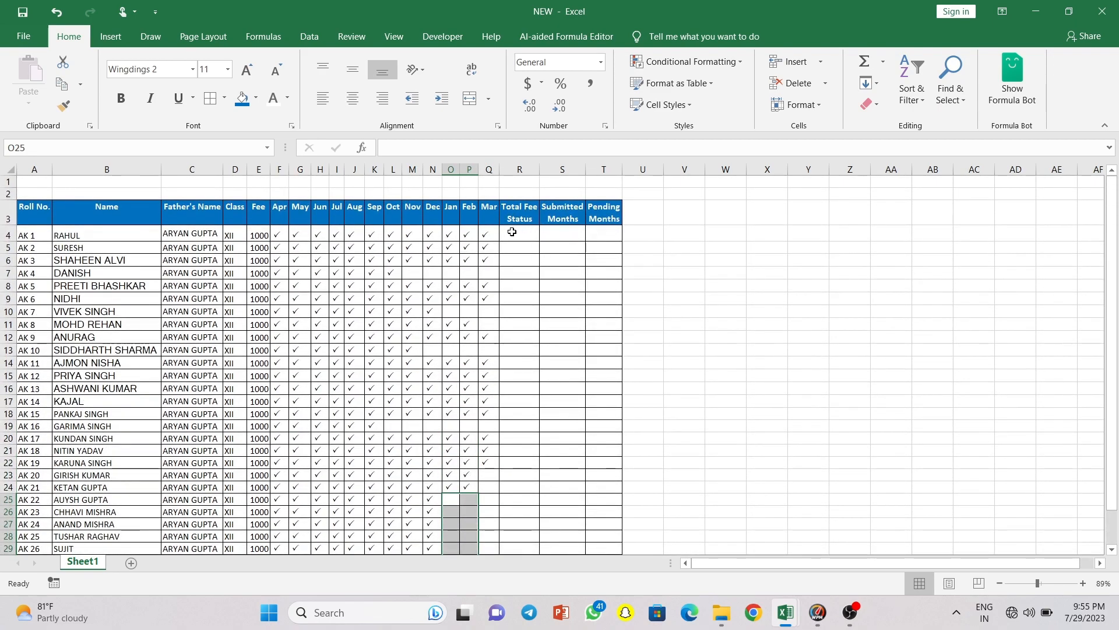
{"action": "left_click", "coordinate": [512, 232]}
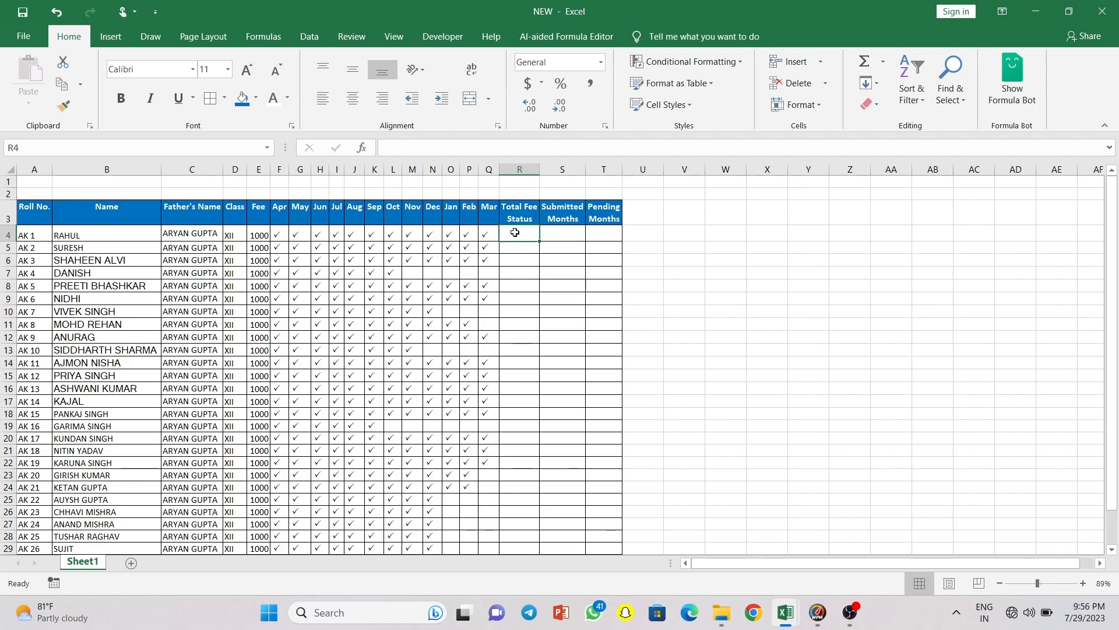
{"action": "left_click", "coordinate": [520, 288]}
{"action": "left_click", "coordinate": [521, 230]}
{"action": "type", "text": "="}
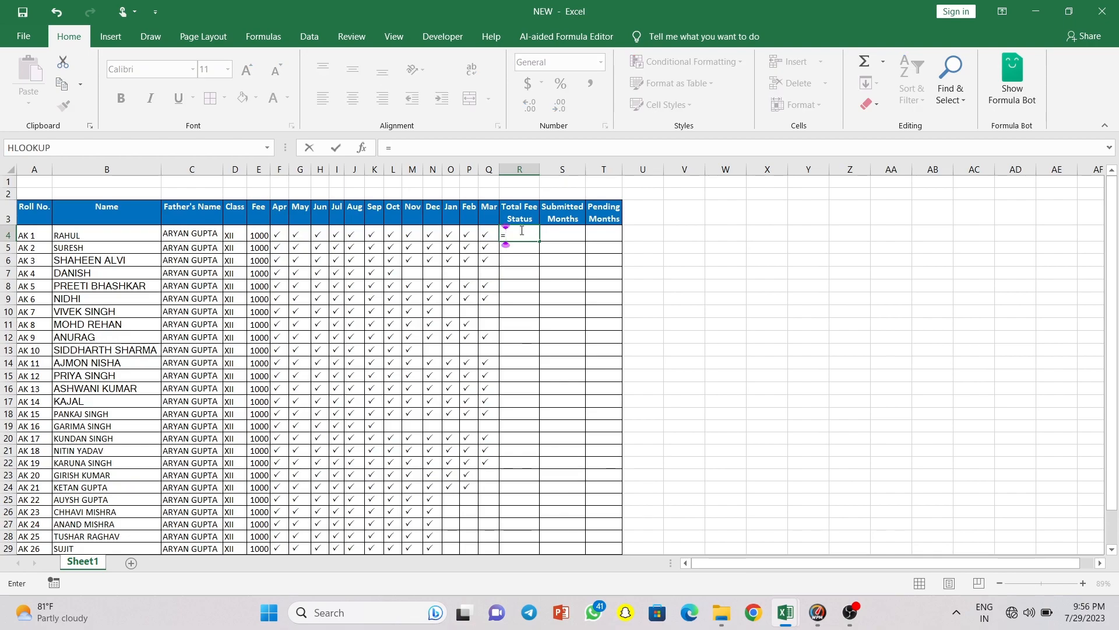
{"action": "type", "text": "IF"}
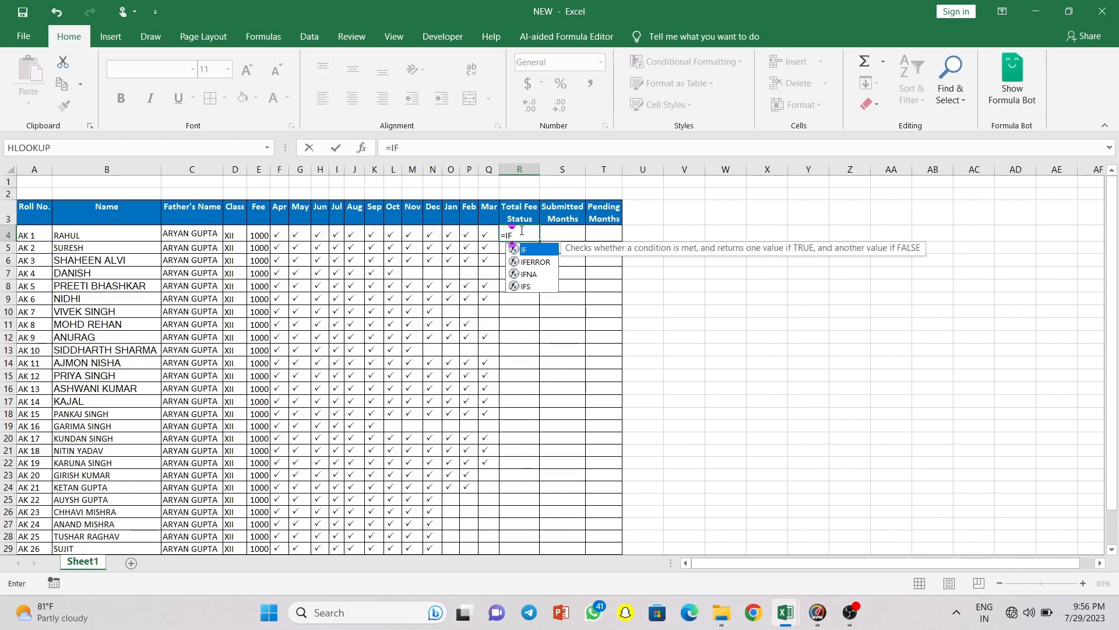
{"action": "type", "text": "("}
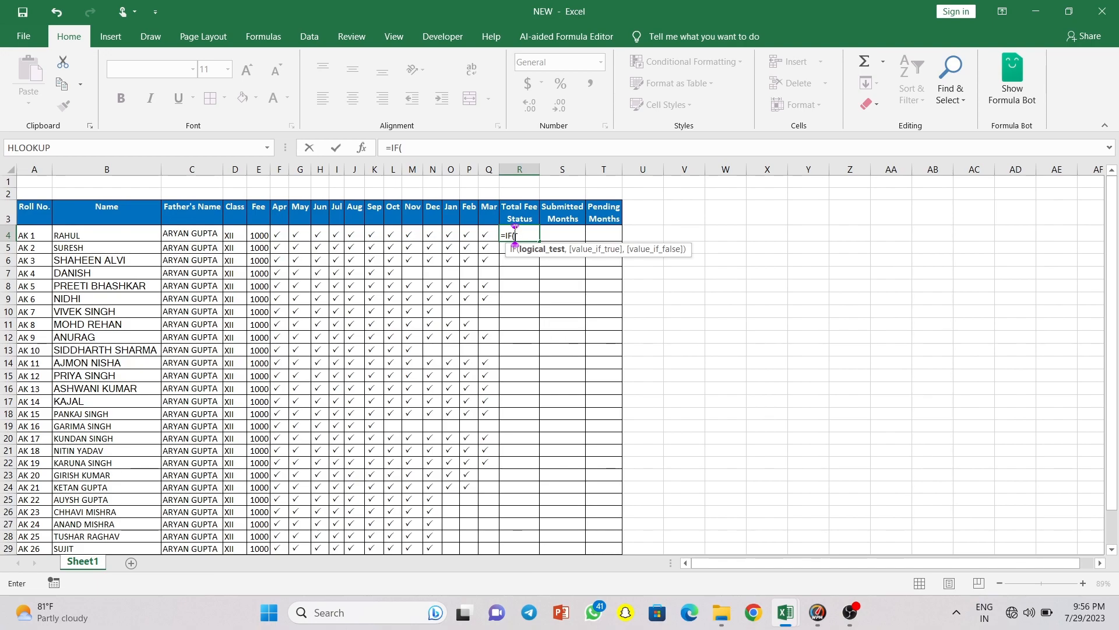
{"action": "left_click", "coordinate": [488, 231]}
{"action": "key", "text": "shift+Left"}
{"action": "key", "text": "shift+Left"}
{"action": "key", "text": "shift+Left"}
{"action": "key", "text": "shift+Left"}
{"action": "key", "text": "shift+Left"}
{"action": "key", "text": "shift+Left"}
{"action": "key", "text": "shift+Left"}
{"action": "key", "text": "shift+Left"}
{"action": "key", "text": "shift+Left"}
{"action": "key", "text": "shift+Left"}
{"action": "key", "text": "shift+Left"}
{"action": "key", "text": "shift+Left"}
{"action": "key", "text": "shift+Left"}
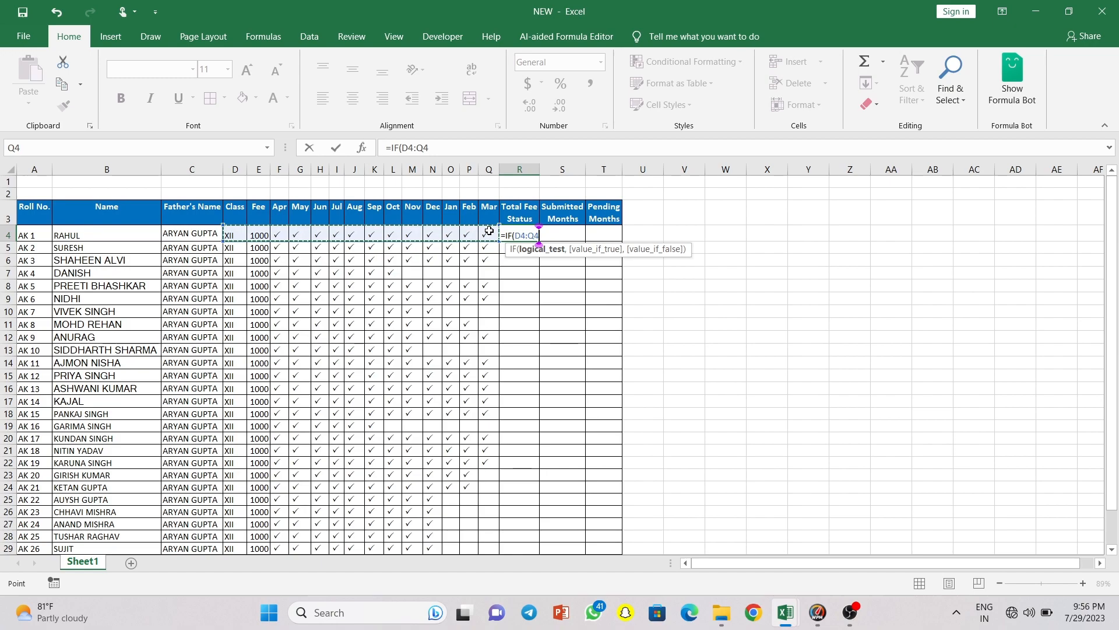
{"action": "key", "text": "shift+Right"}
{"action": "key", "text": "shift+Right"}
{"action": "key", "text": "BackSpace"}
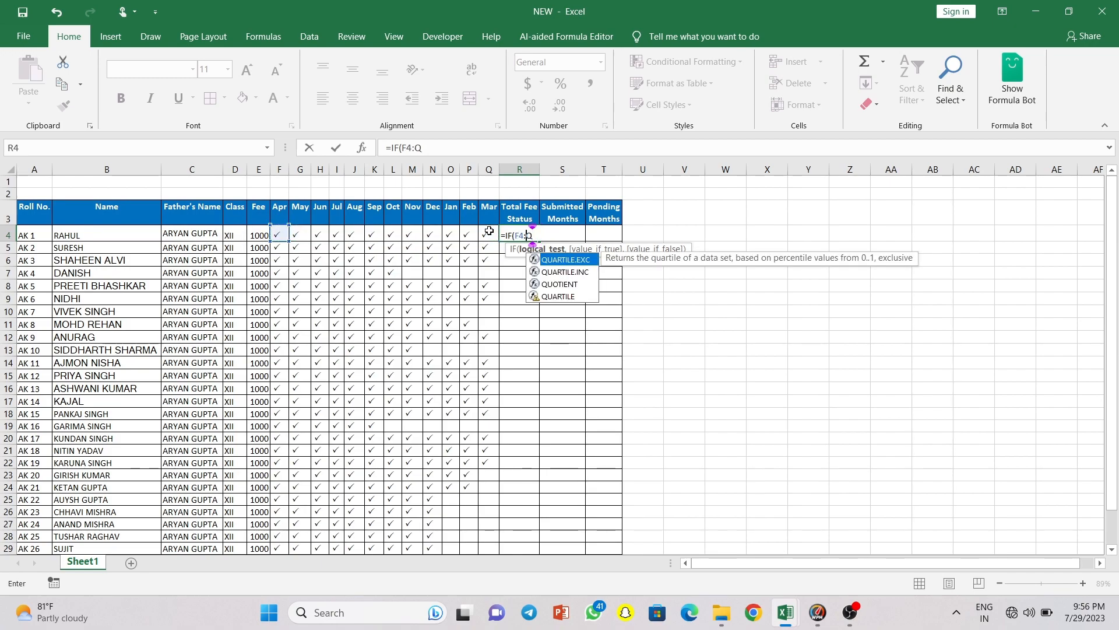
{"action": "key", "text": "BackSpace"}
{"action": "key", "text": "BackSpace"}
{"action": "key", "text": "BackSpace"}
{"action": "key", "text": "BackSpace"}
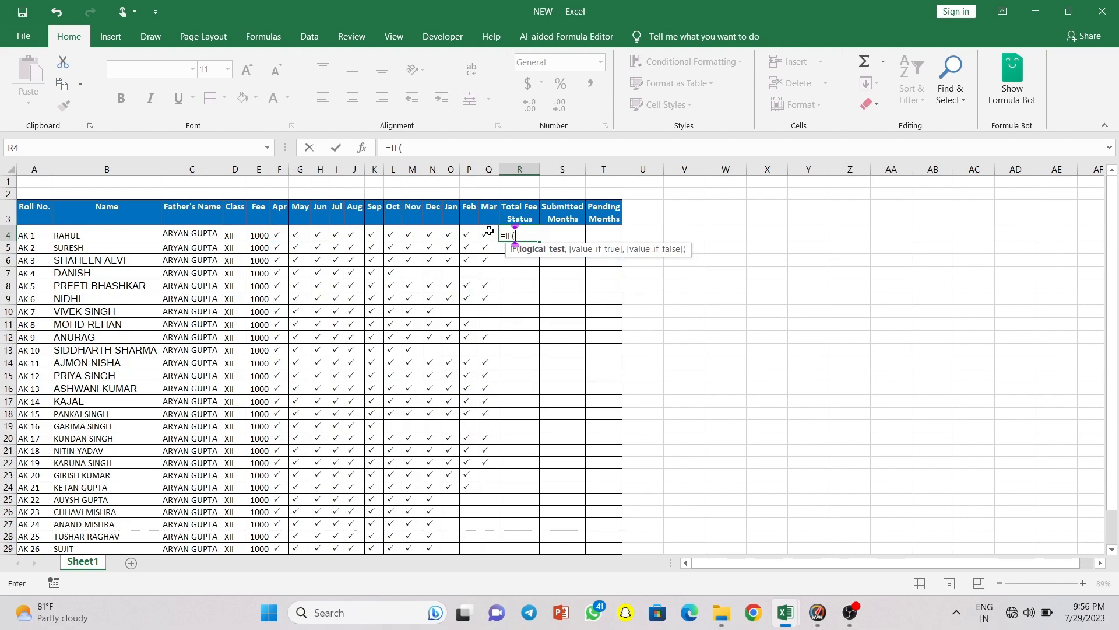
- Use COUNTBLANK(F4:Q4) as the logical test of the IF formula in R4
{"action": "type", "text": "C"}
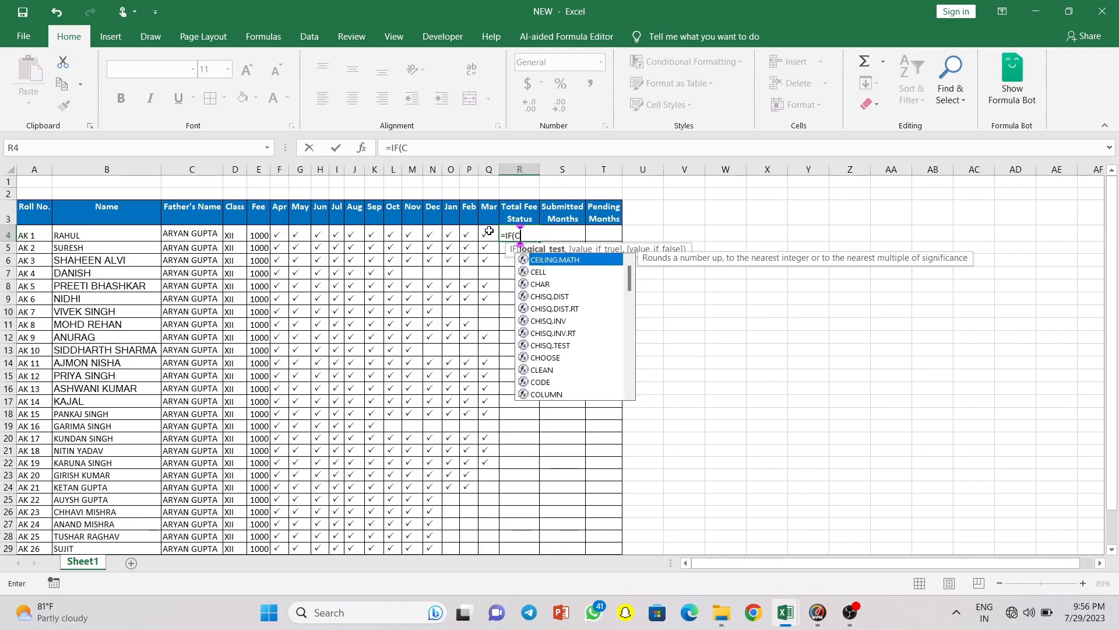
{"action": "type", "text": "OUNT"}
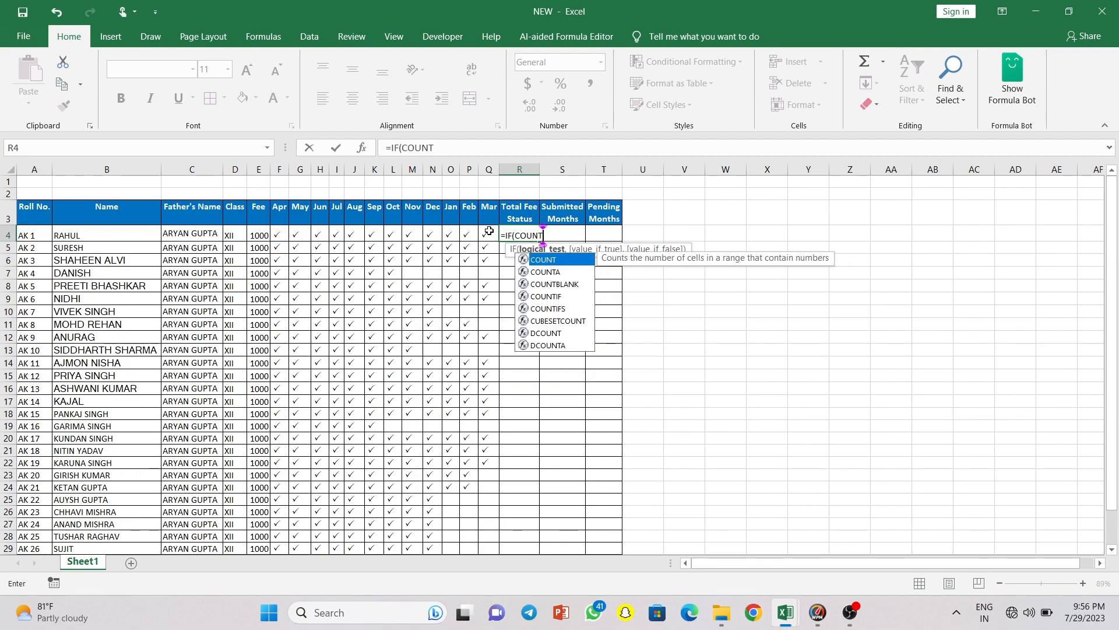
{"action": "key", "text": "Down"}
{"action": "key", "text": "Down"}
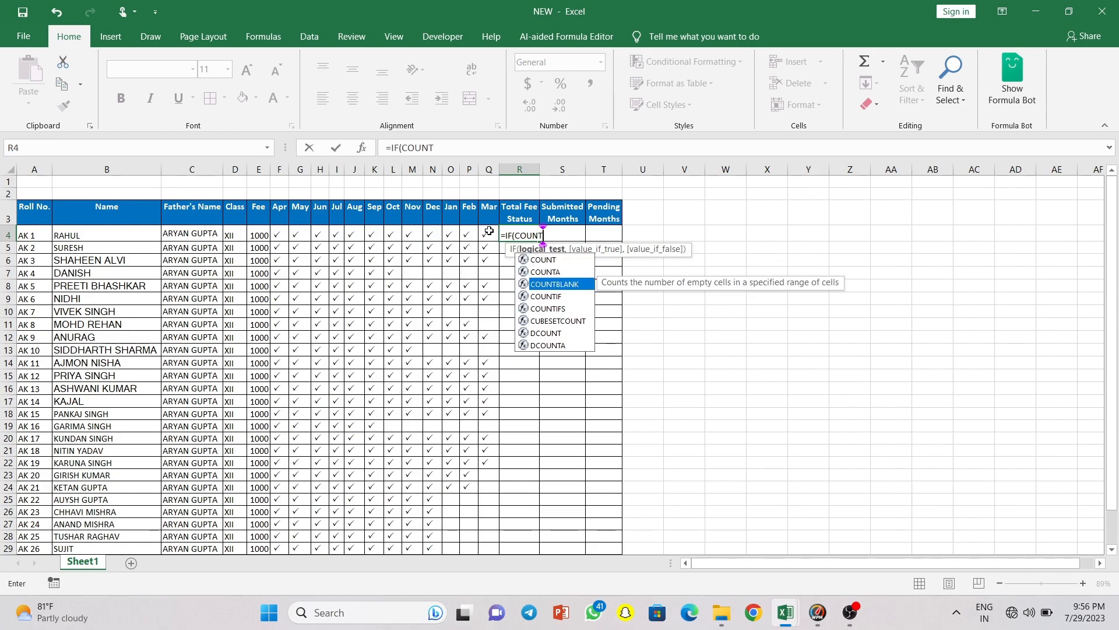
{"action": "key", "text": "Tab"}
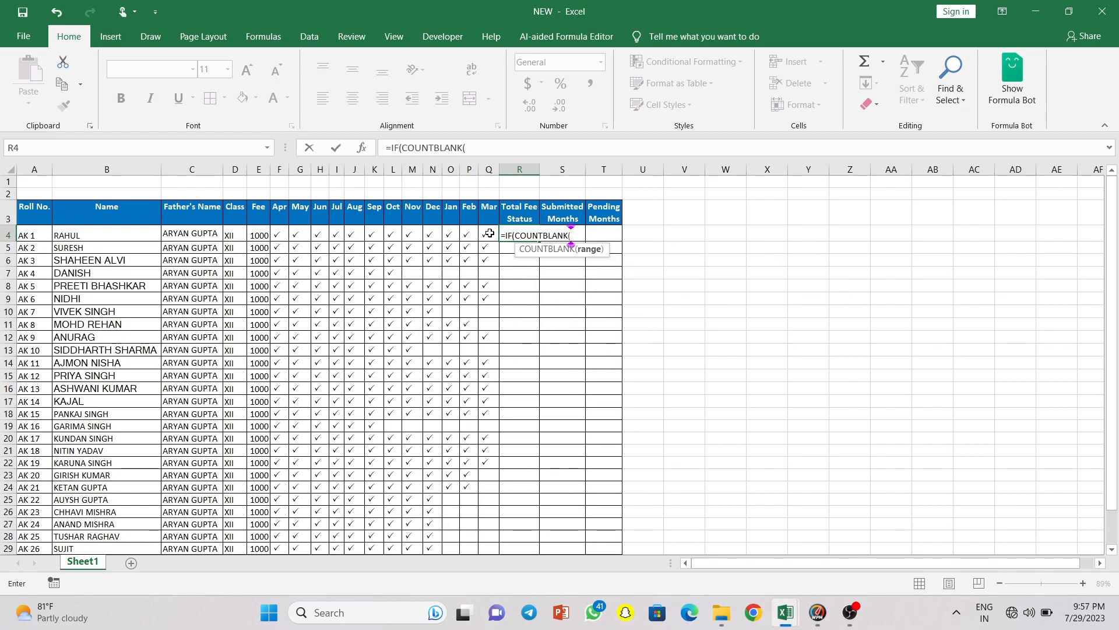
{"action": "left_click_drag", "start_coordinate": [490, 233], "coordinate": [285, 233]}
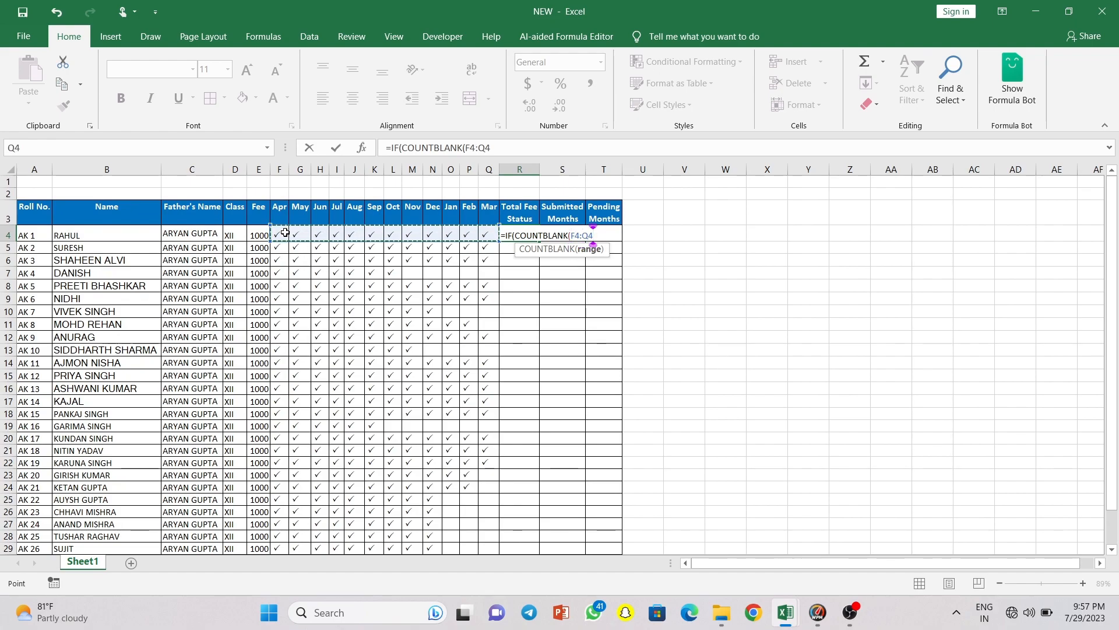
{"action": "type", "text": ")"}
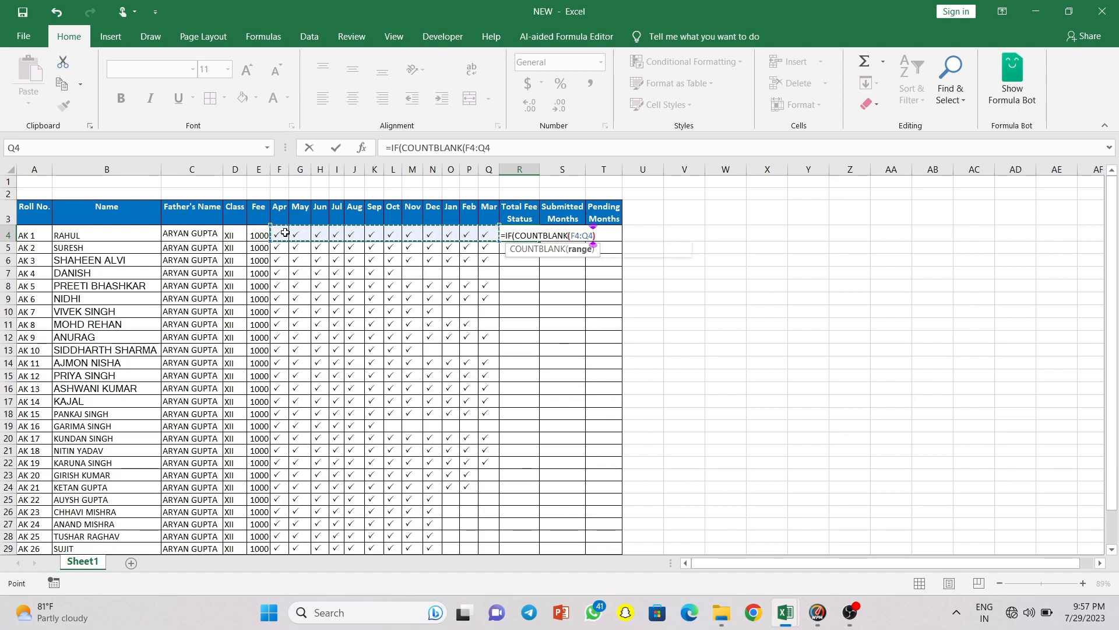
- Complete the R4 formula to return "PENDING" if true and "SUBMITTED" if false
{"action": "type", "text": ","}
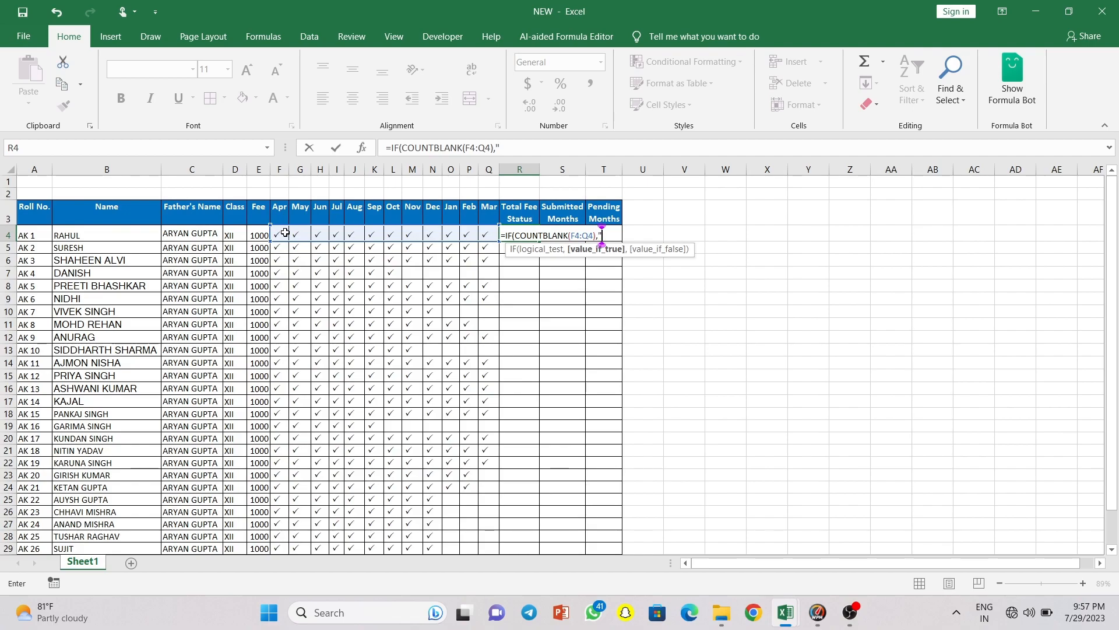
{"action": "type", "text": "PENDING"}
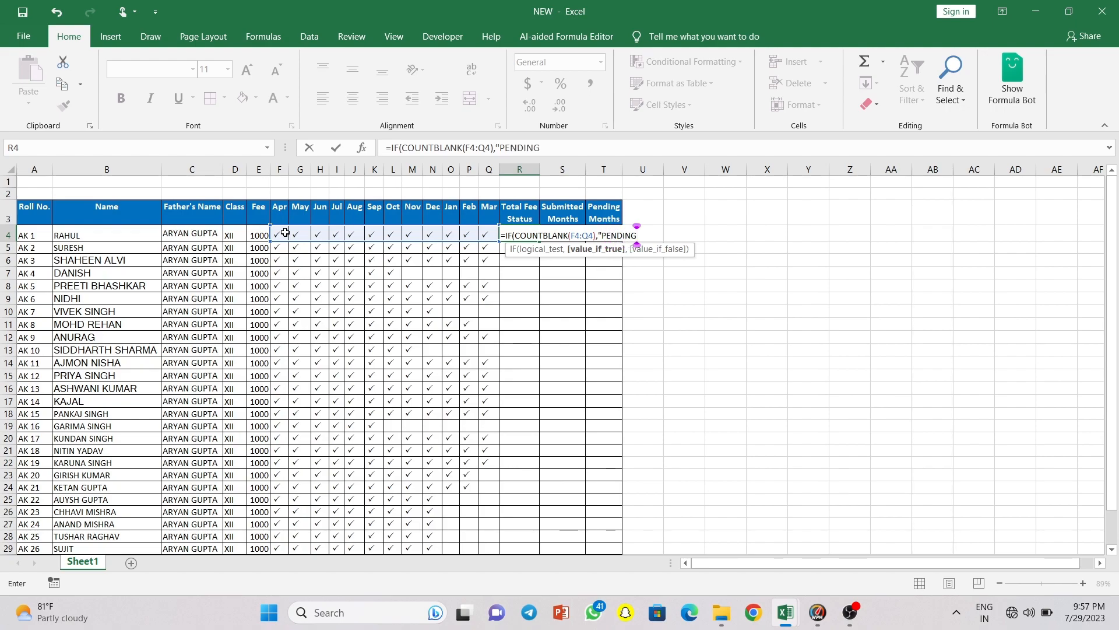
{"action": "type", "text": "\",\""}
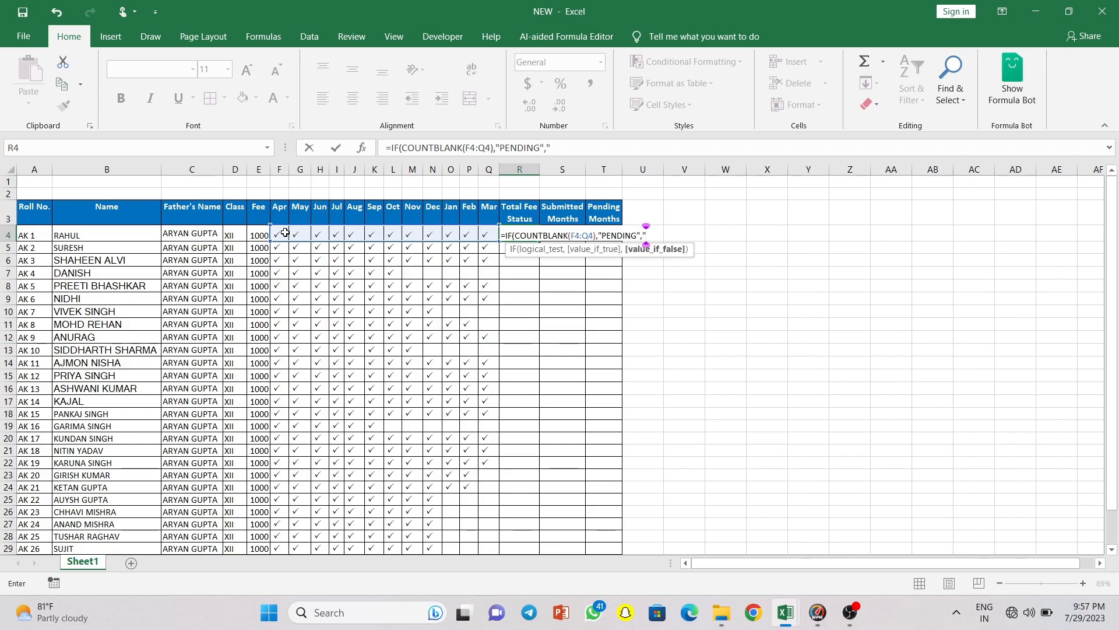
{"action": "type", "text": "SUBMI"}
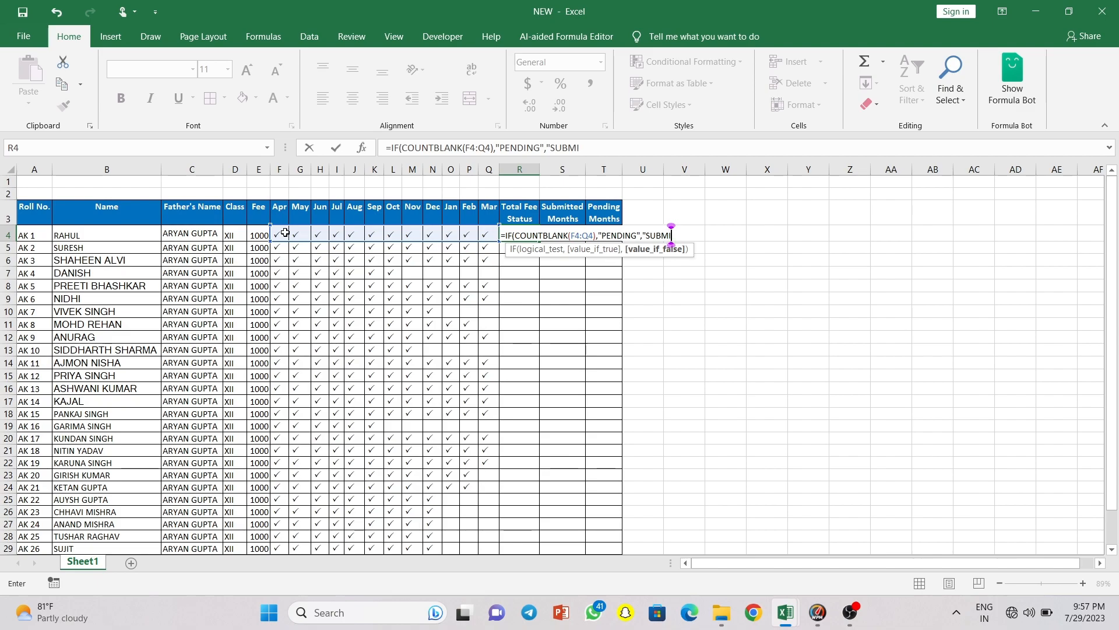
{"action": "type", "text": "TTED\")"}
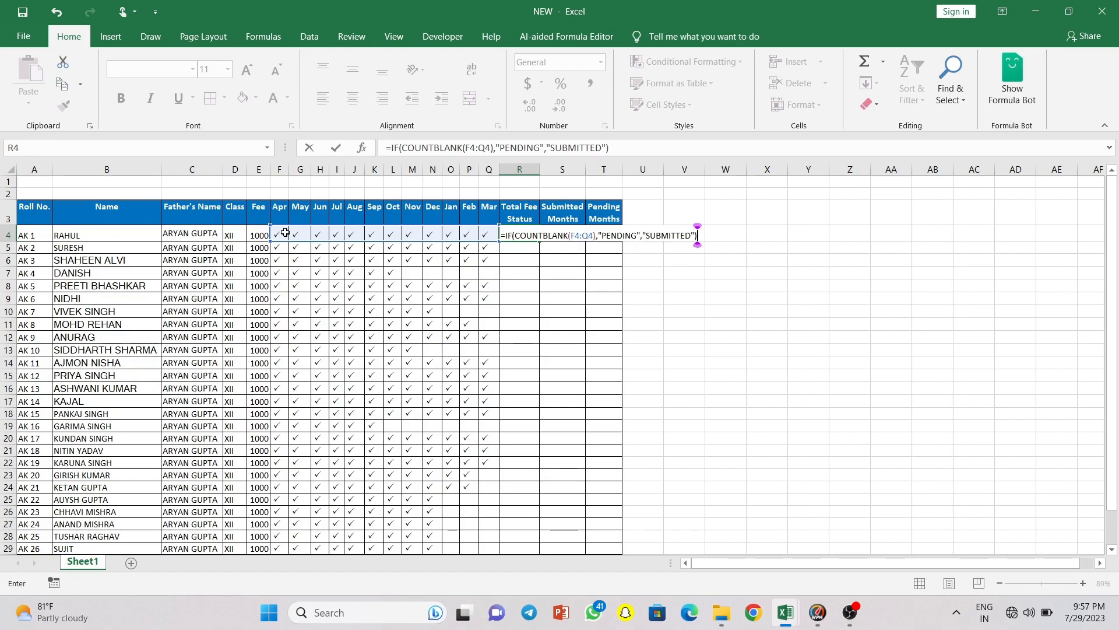
{"action": "key", "text": "Return"}
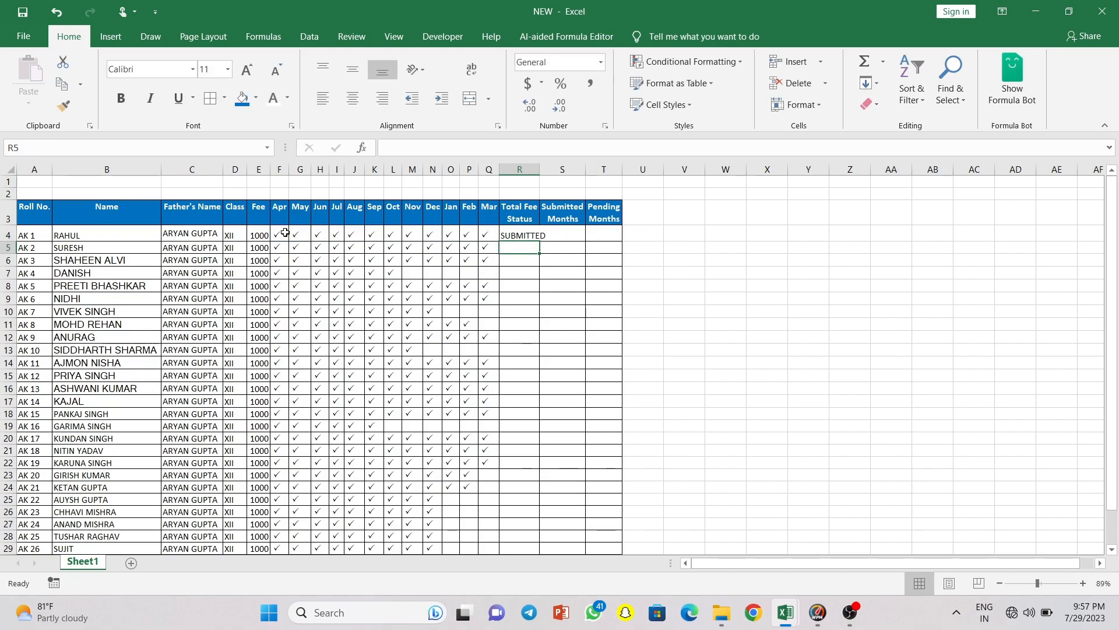
- Fill the fee status formula from R4 down for all students and autofit the sheet's column widths
{"action": "left_click", "coordinate": [523, 234]}
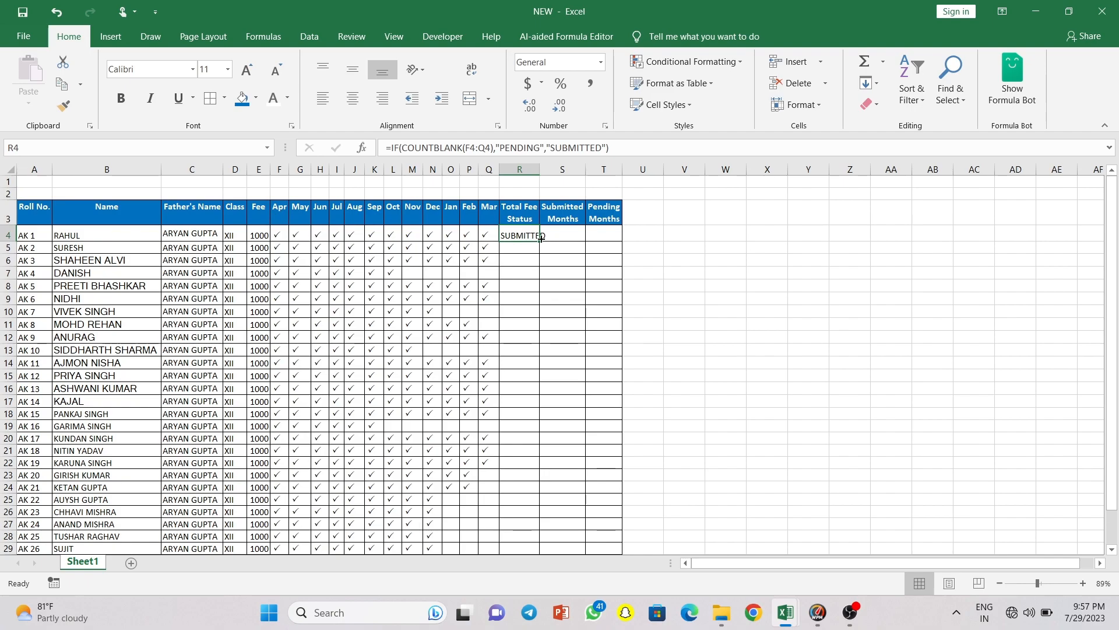
{"action": "double_click", "coordinate": [542, 240]}
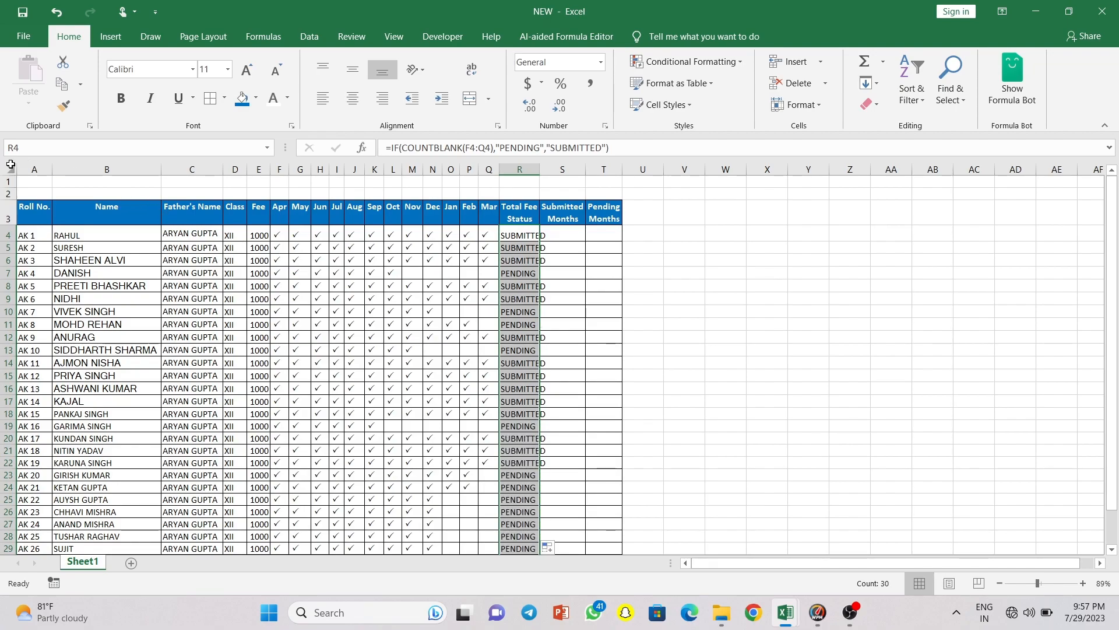
{"action": "left_click", "coordinate": [11, 166]}
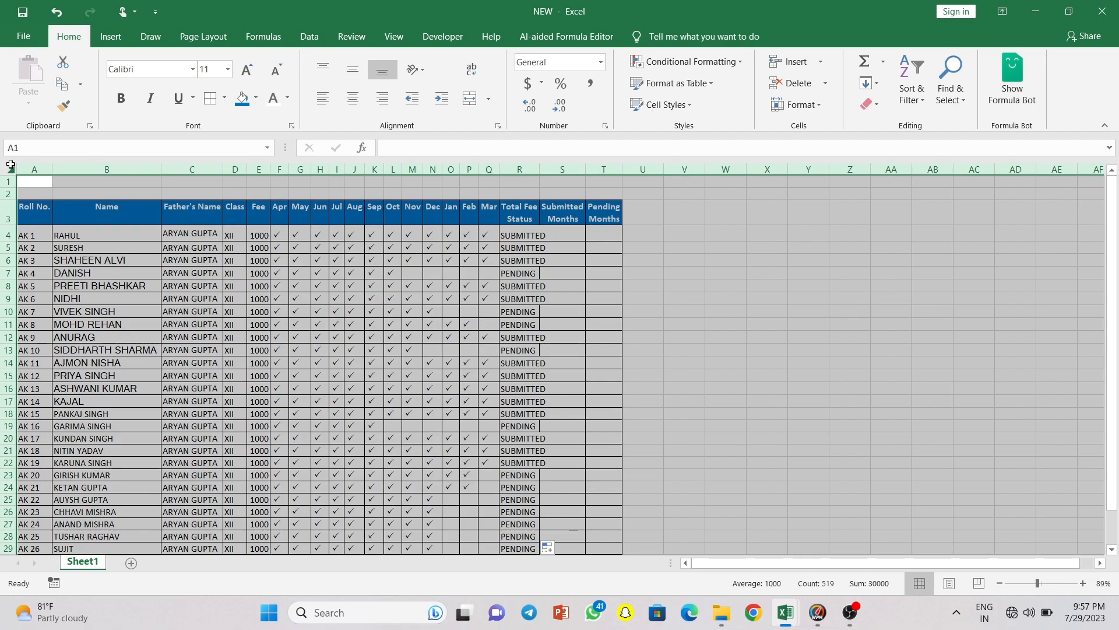
{"action": "double_click", "coordinate": [165, 170]}
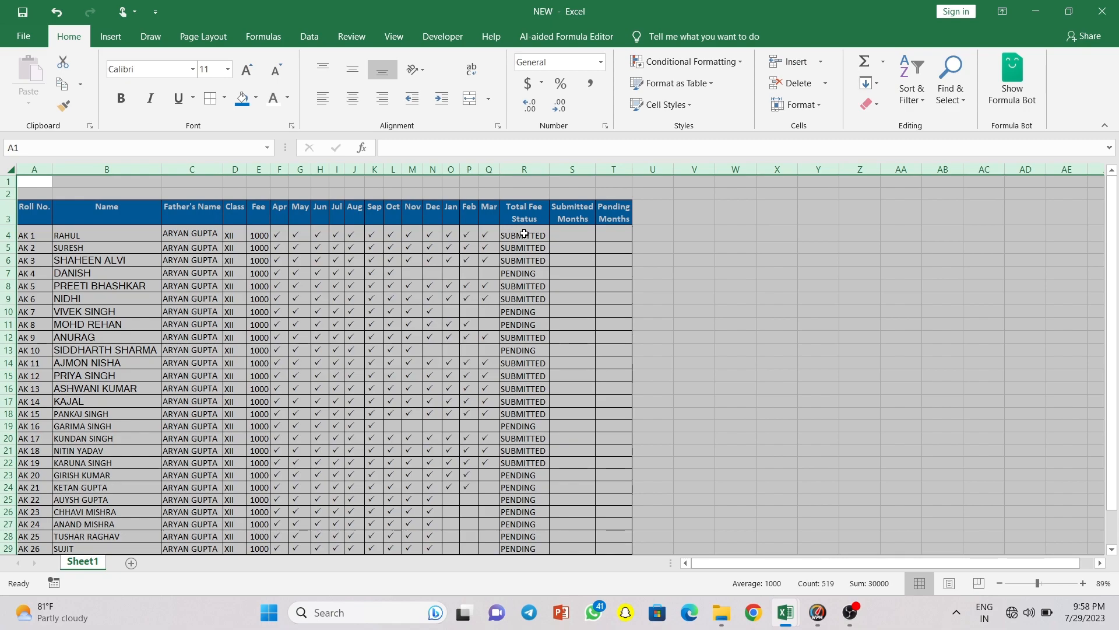
- Start a new conditional formatting rule on the fee statuses R4:R33 that formats only cells containing Specific Text
{"action": "left_click", "coordinate": [524, 234]}
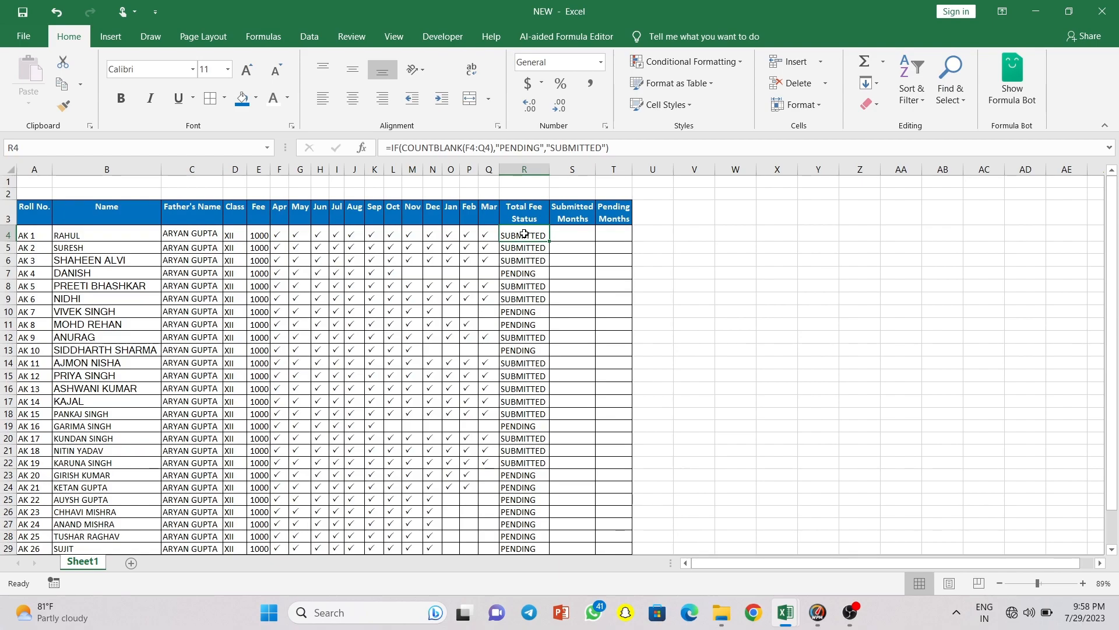
{"action": "key", "text": "ctrl+shift+Down"}
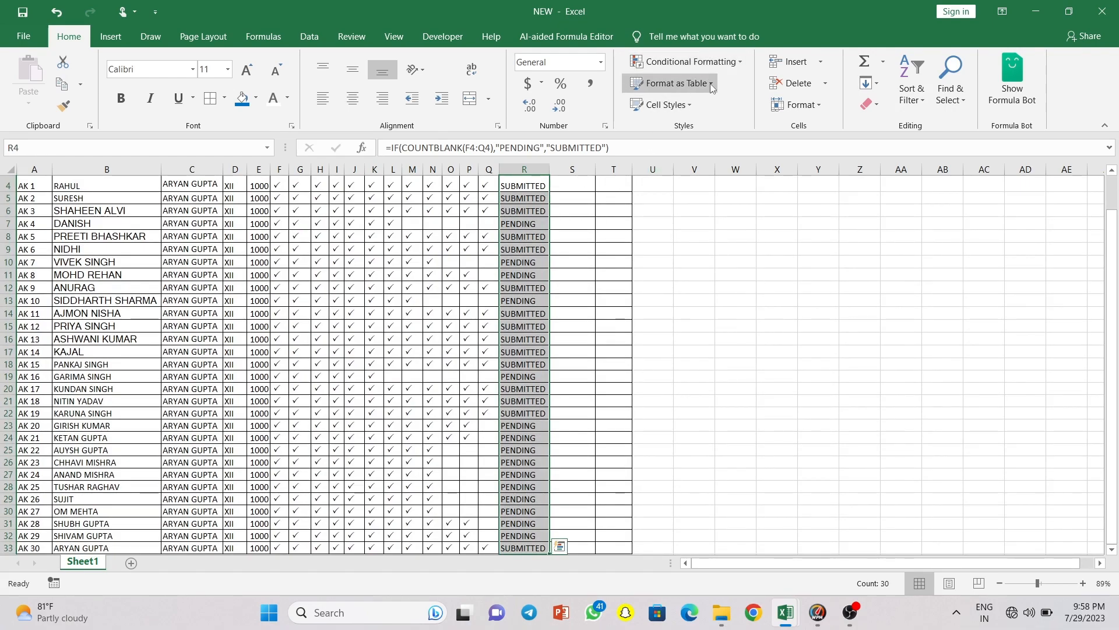
{"action": "left_click", "coordinate": [743, 65]}
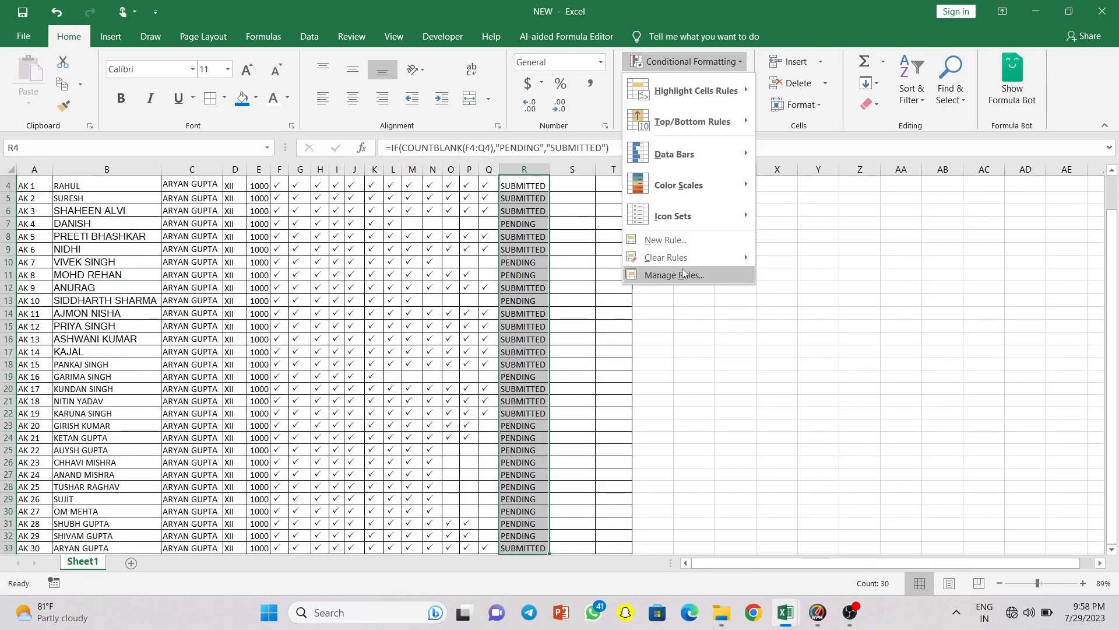
{"action": "left_click", "coordinate": [692, 248]}
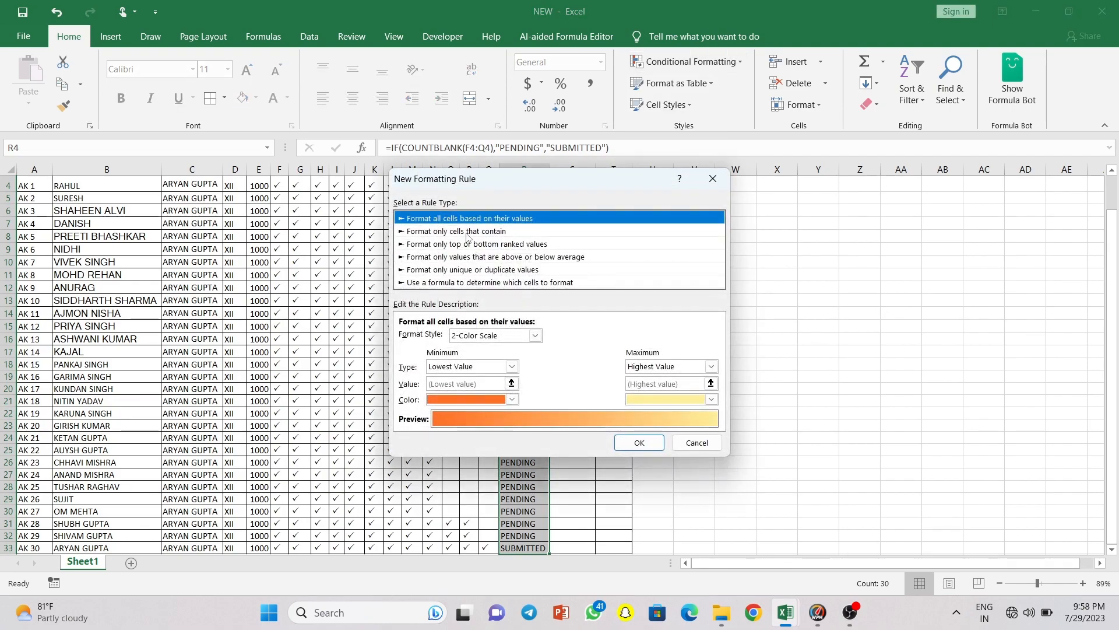
{"action": "left_click", "coordinate": [476, 232]}
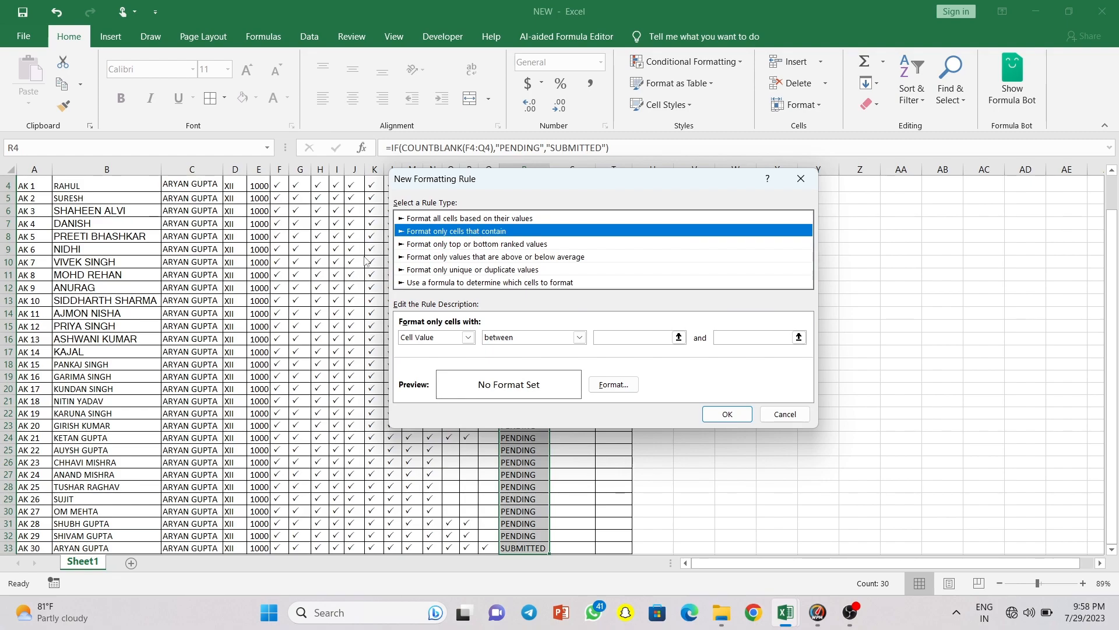
{"action": "left_click", "coordinate": [468, 338]}
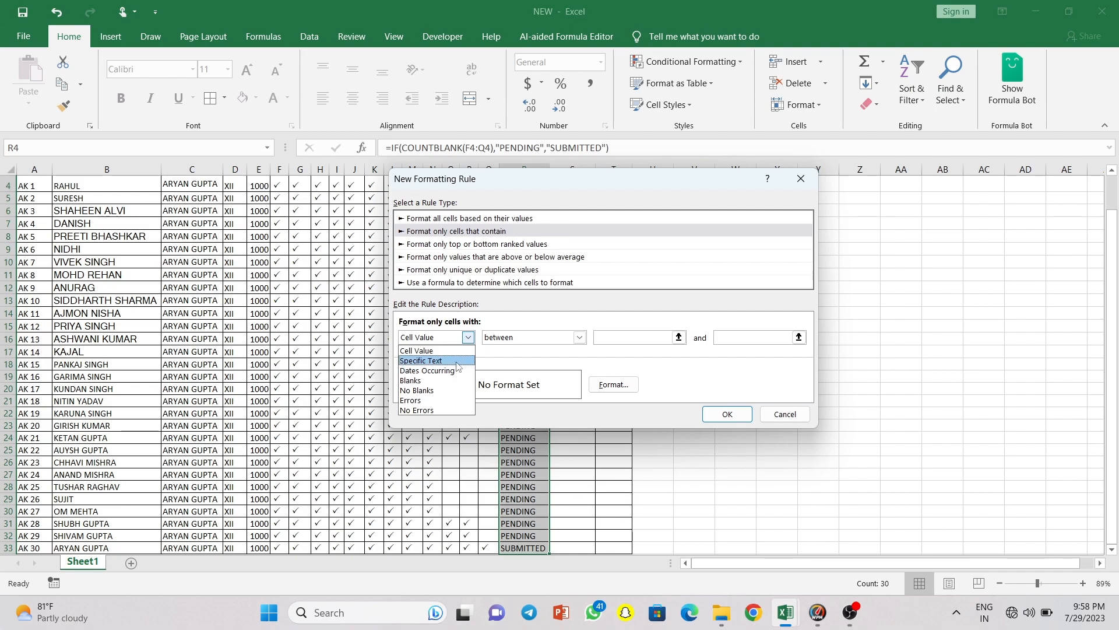
{"action": "left_click", "coordinate": [431, 361]}
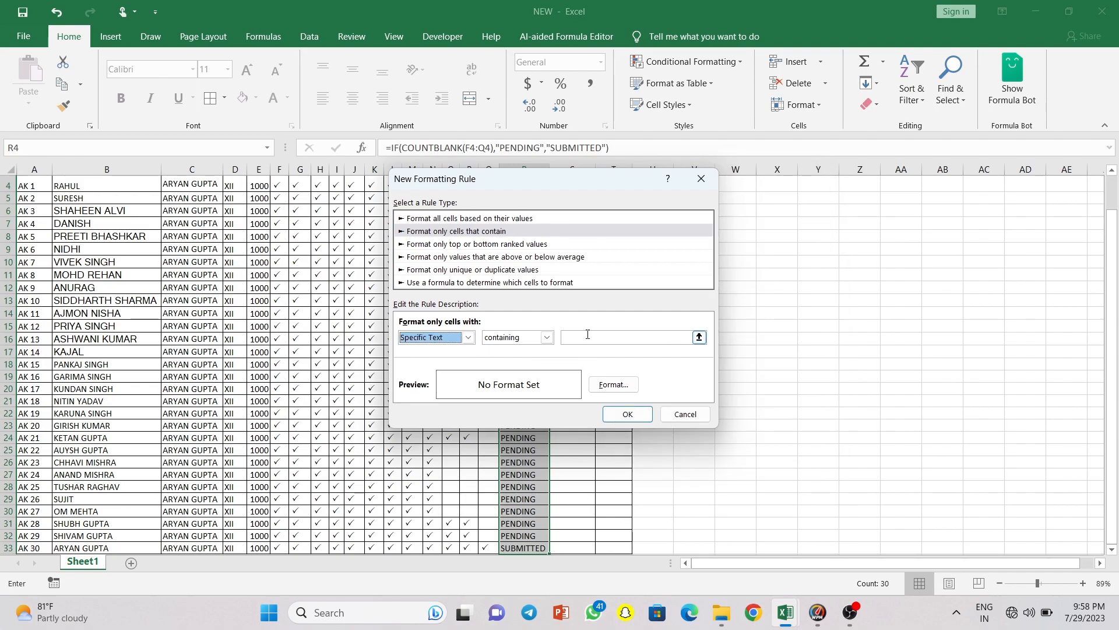
- Make the rule match cells containing ="PENDING" and give its format a bold red font
{"action": "left_click", "coordinate": [588, 334]}
{"action": "type", "text": "="}
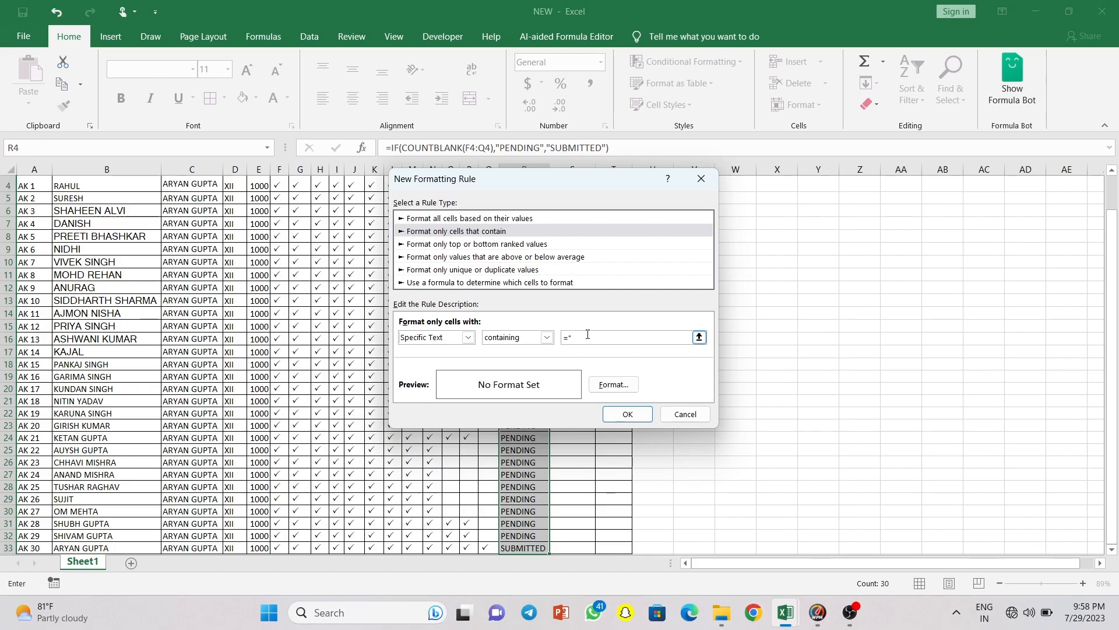
{"action": "type", "text": "\"PENDING\""}
{"action": "left_click", "coordinate": [622, 383]}
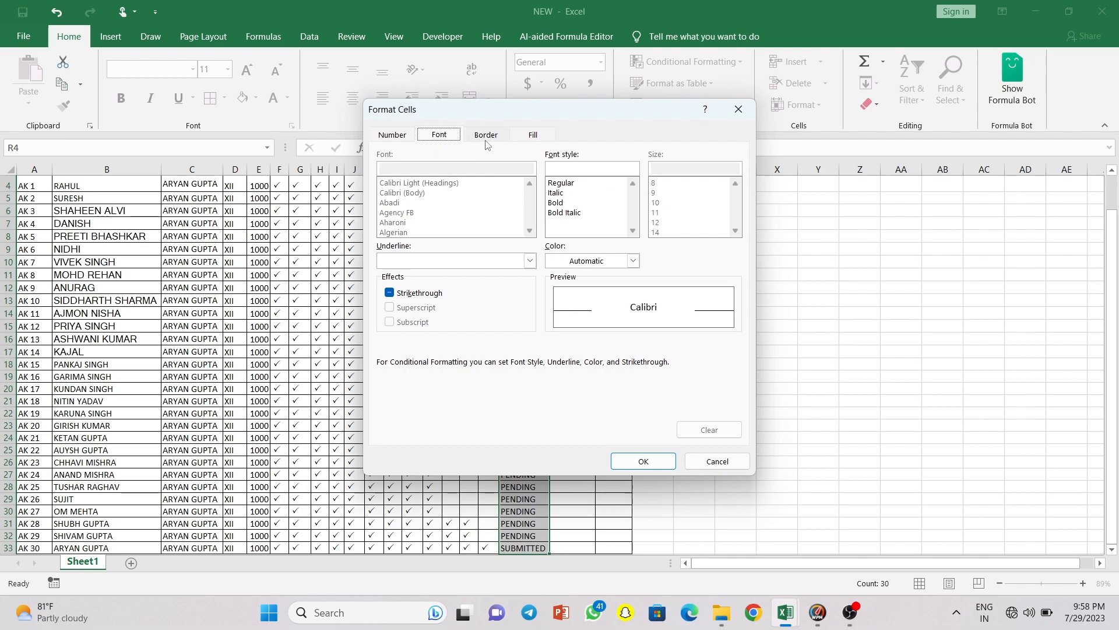
{"action": "left_click", "coordinate": [633, 262]}
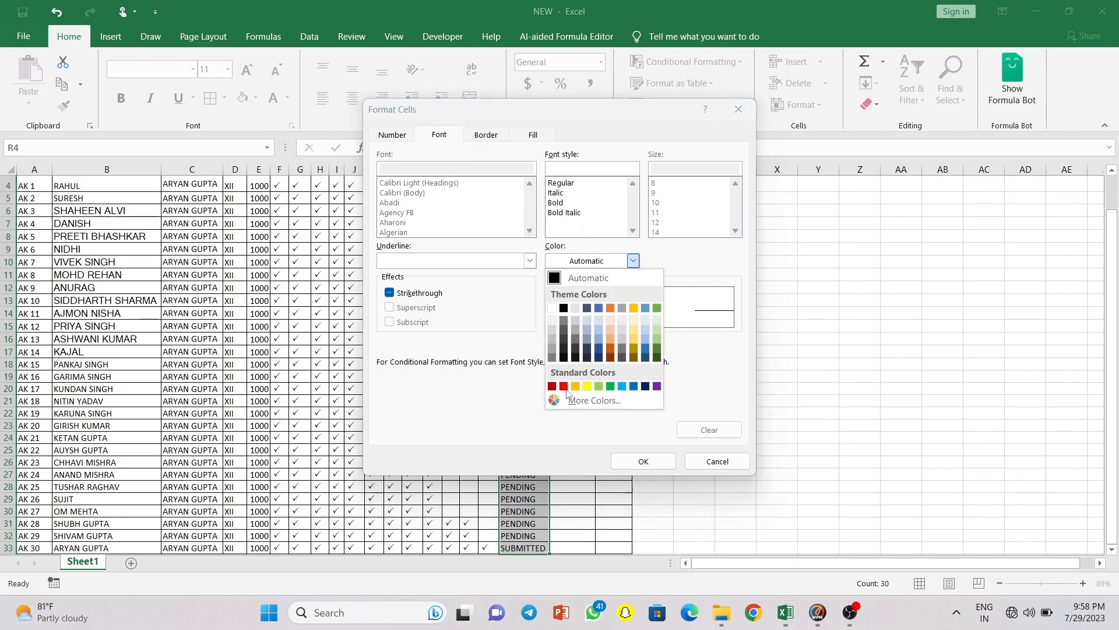
{"action": "left_click", "coordinate": [564, 386]}
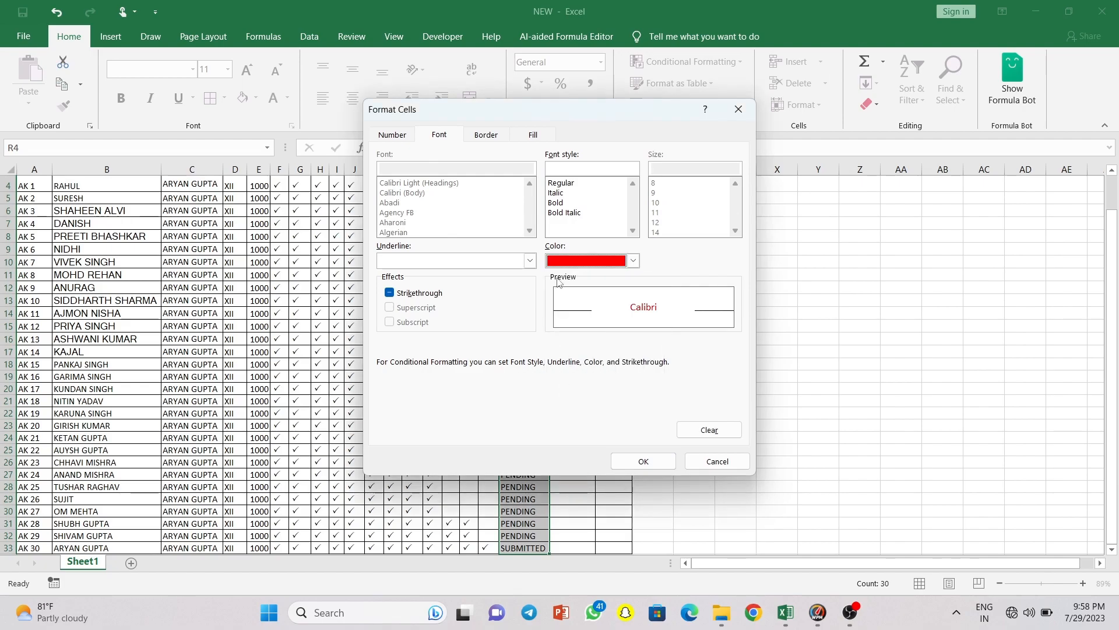
{"action": "left_click", "coordinate": [557, 203]}
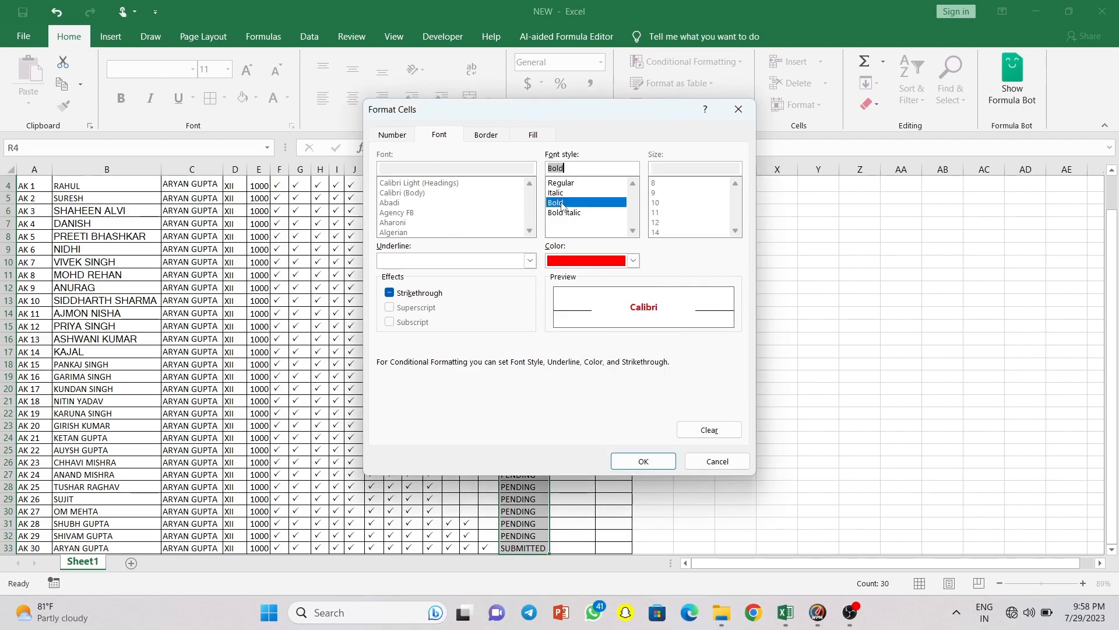
- Add a very light orange fill to the PENDING format and apply the rule to the fee status cells
{"action": "left_click", "coordinate": [483, 135]}
{"action": "left_click", "coordinate": [527, 140]}
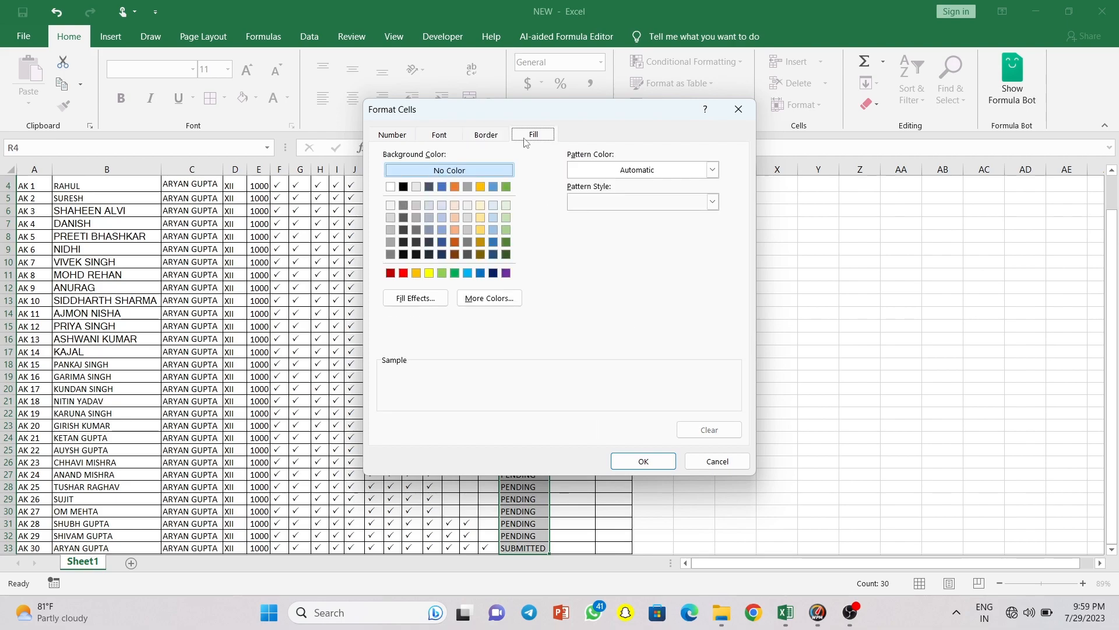
{"action": "left_click", "coordinate": [454, 230]}
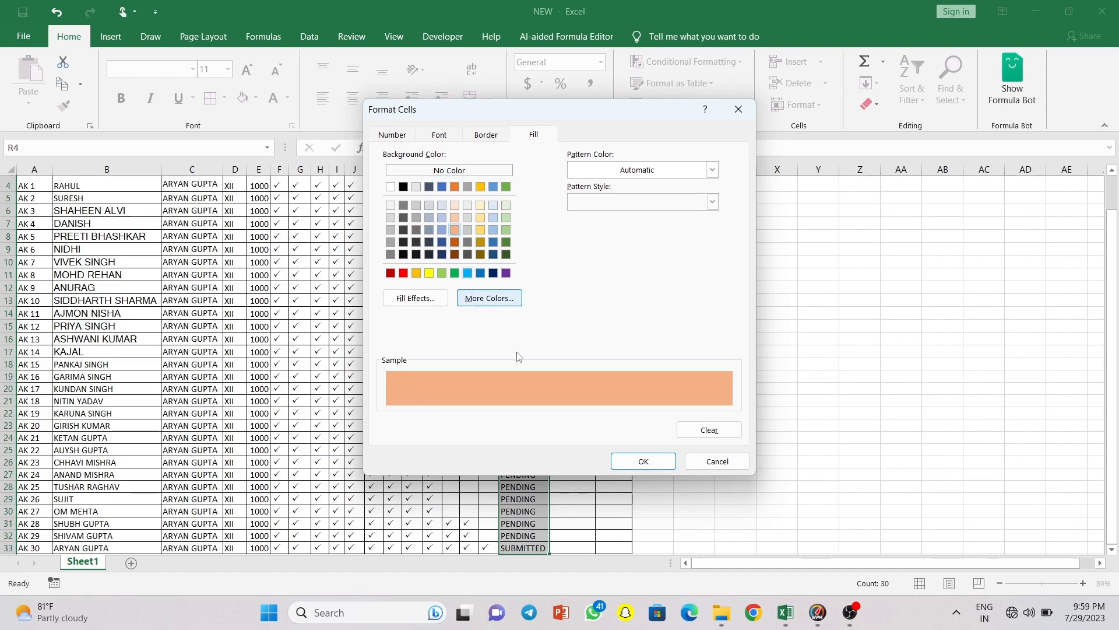
{"action": "left_click", "coordinate": [429, 273]}
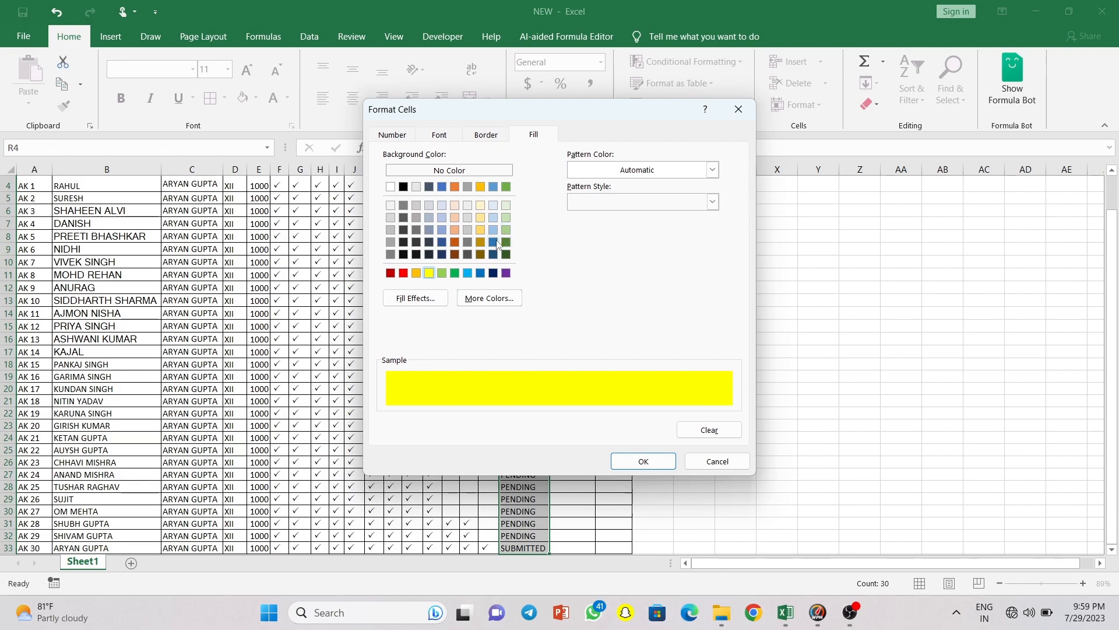
{"action": "left_click", "coordinate": [454, 208]}
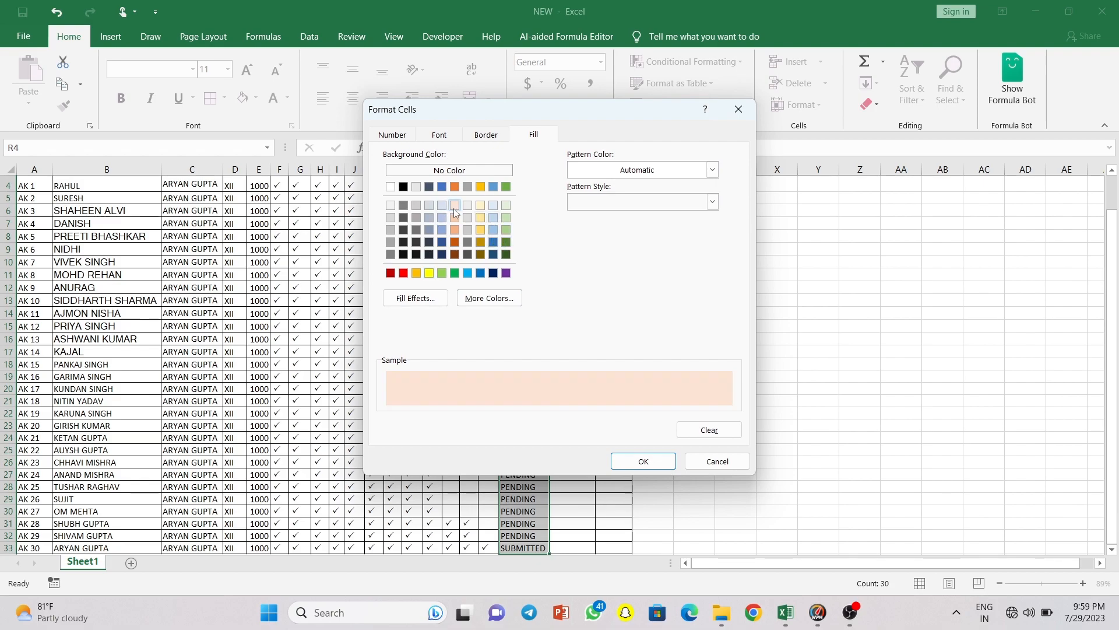
{"action": "left_click", "coordinate": [643, 461]}
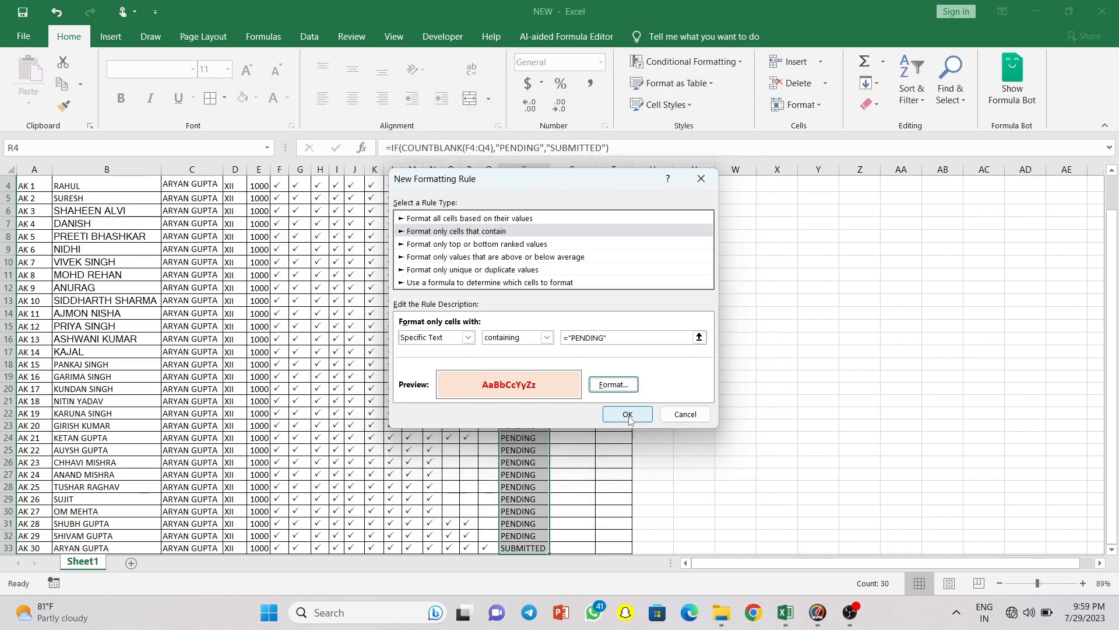
{"action": "left_click", "coordinate": [628, 415]}
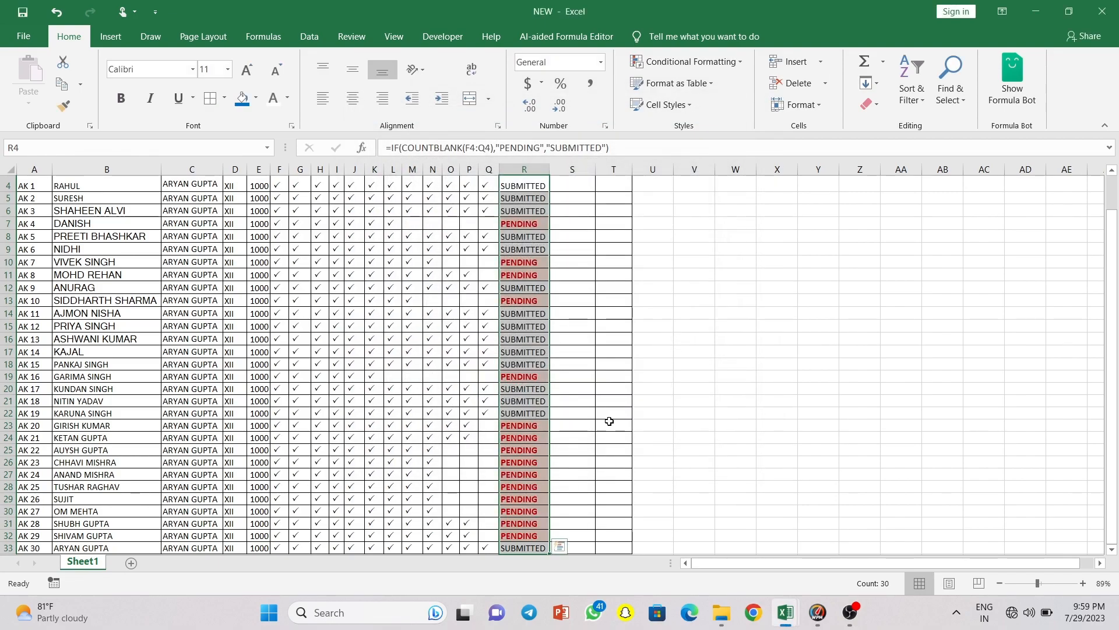
{"action": "left_click", "coordinate": [688, 422]}
{"action": "scroll", "coordinate": [537, 348], "scroll_direction": "up", "scroll_amount": 1}
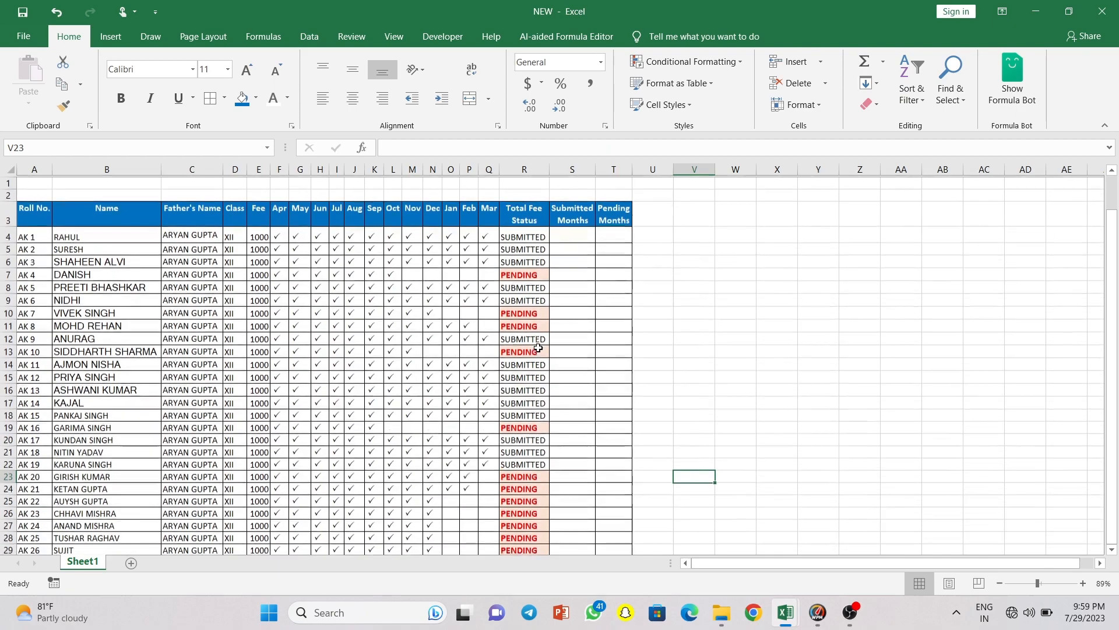
{"action": "scroll", "coordinate": [538, 348], "scroll_direction": "down", "scroll_amount": 3}
{"action": "scroll", "coordinate": [538, 348], "scroll_direction": "up", "scroll_amount": 3}
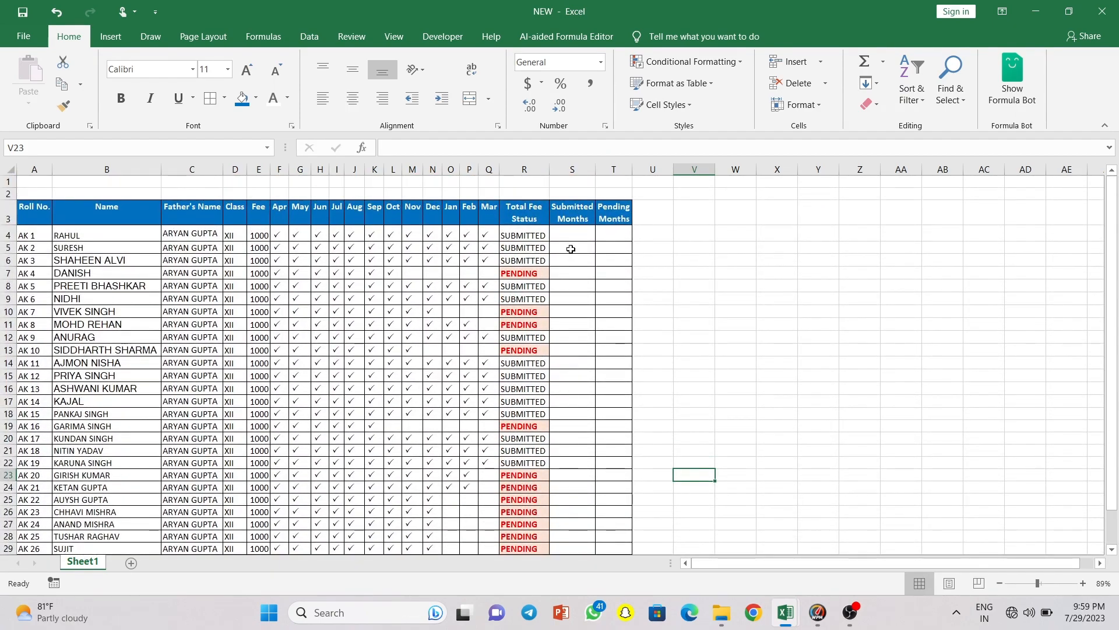
- Enter =COUNTA(F4:Q4) in S4 for the submitted months and fill it down for all students
{"action": "left_click", "coordinate": [568, 232]}
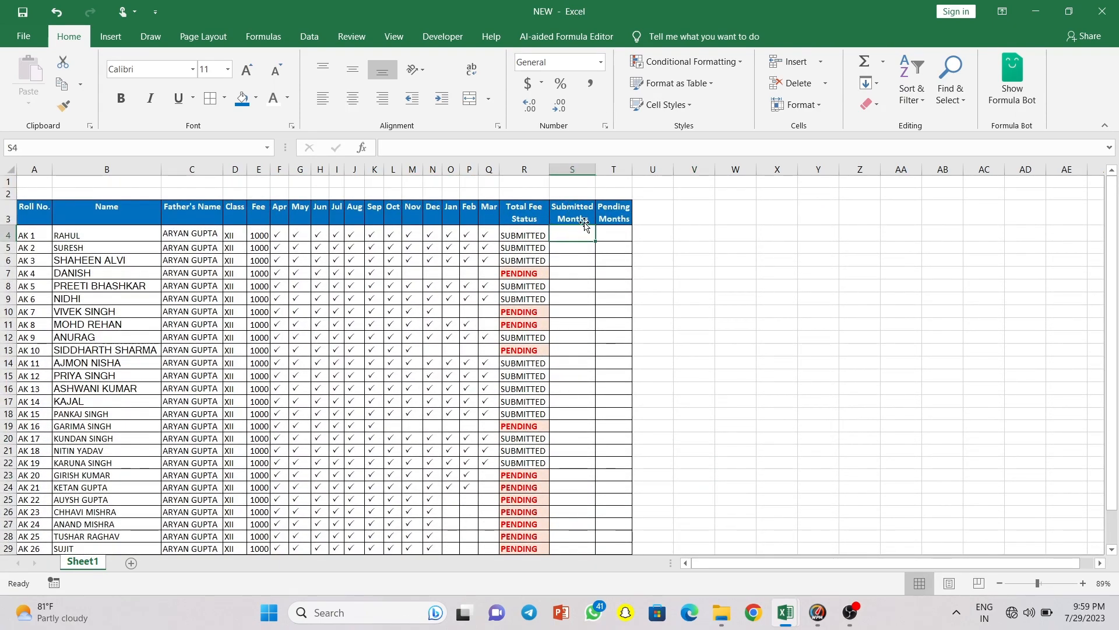
{"action": "type", "text": "="}
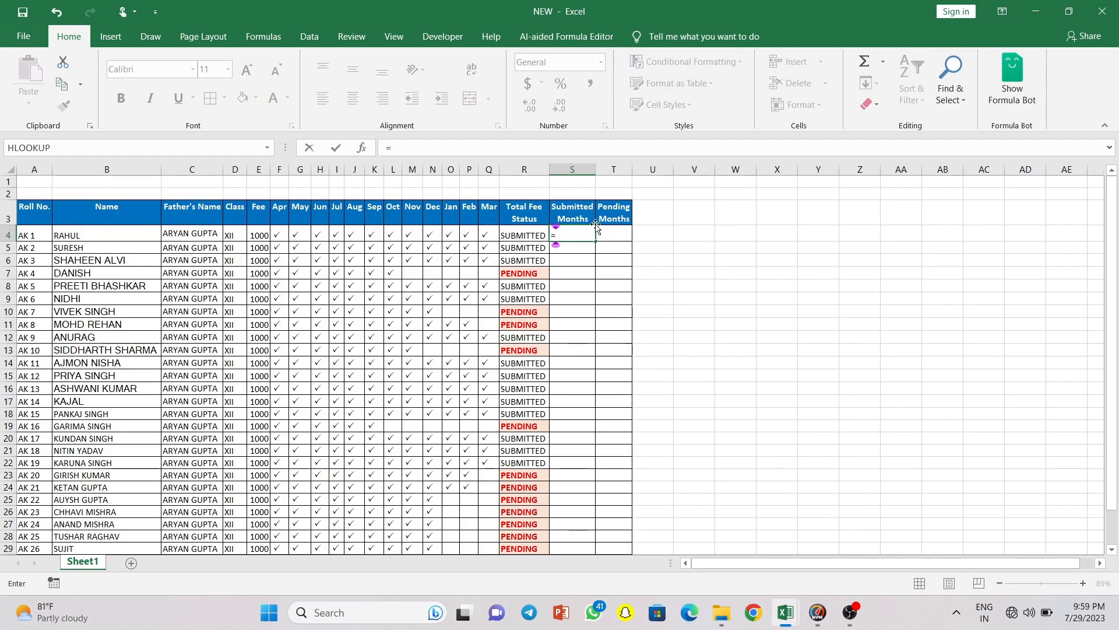
{"action": "type", "text": "COUNT"}
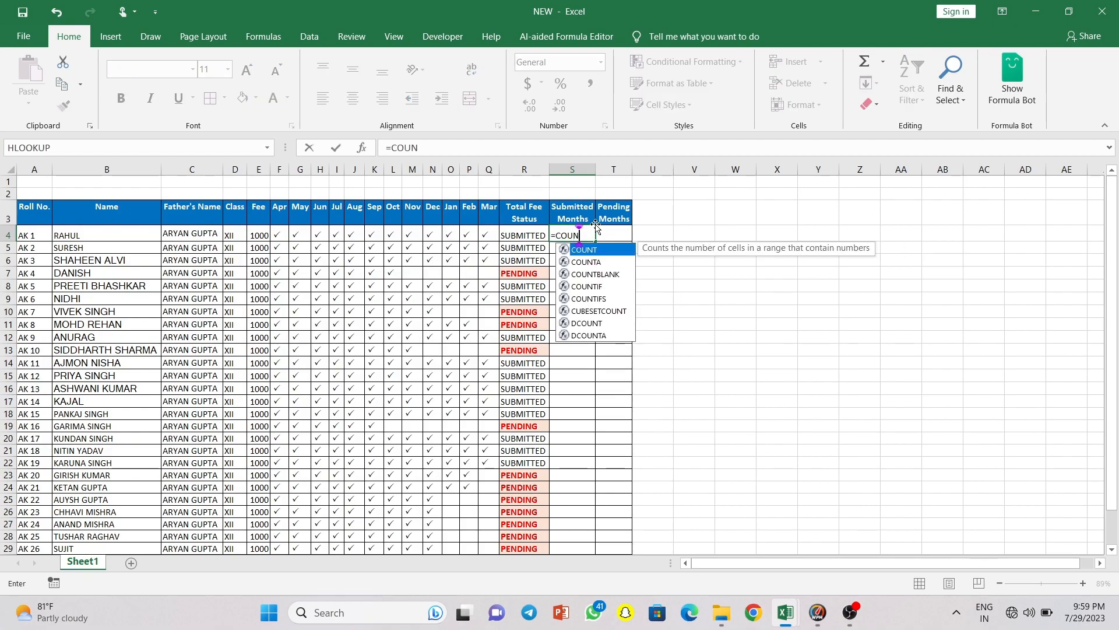
{"action": "key", "text": "Down"}
{"action": "key", "text": "Tab"}
{"action": "key", "text": "Left"}
{"action": "key", "text": "Left"}
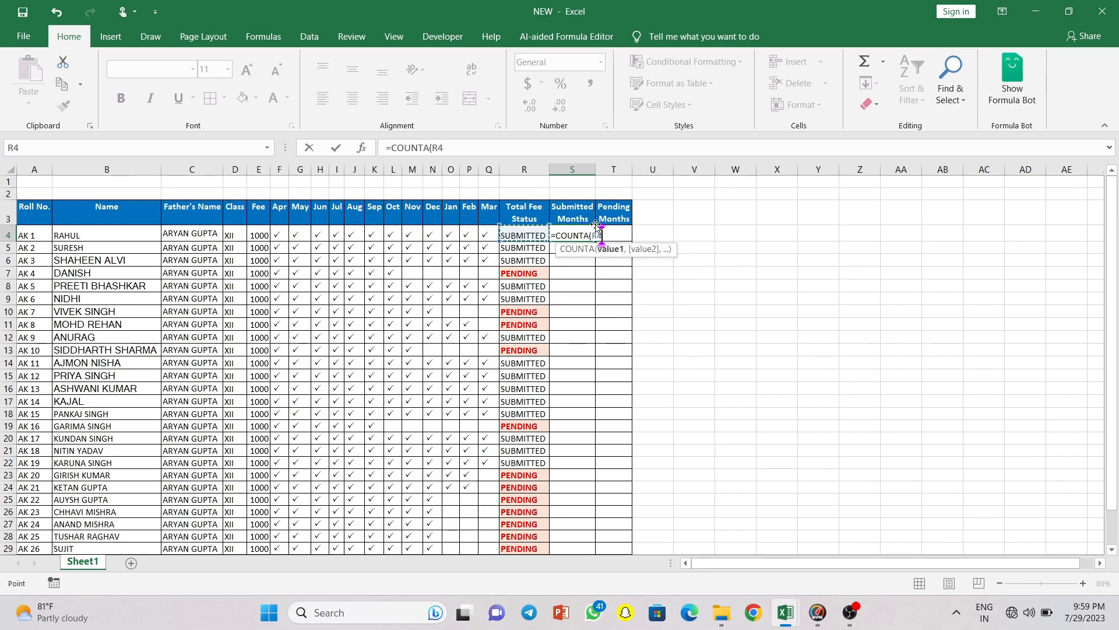
{"action": "key", "text": "shift+Left"}
{"action": "key", "text": "shift+Left"}
{"action": "key", "text": "shift+Left"}
{"action": "key", "text": "shift+Left"}
{"action": "key", "text": "shift+Left"}
{"action": "key", "text": "shift+Left"}
{"action": "key", "text": "shift+Left"}
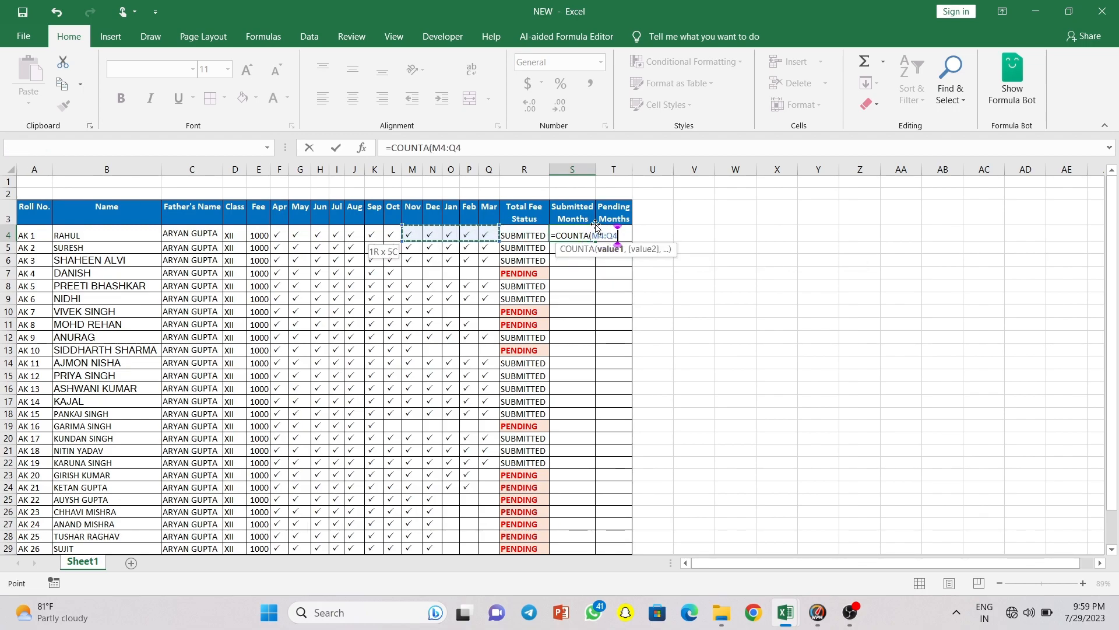
{"action": "key", "text": "shift+Left"}
{"action": "key", "text": "shift+Left"}
{"action": "key", "text": "shift+Left"}
{"action": "key", "text": "shift+Left"}
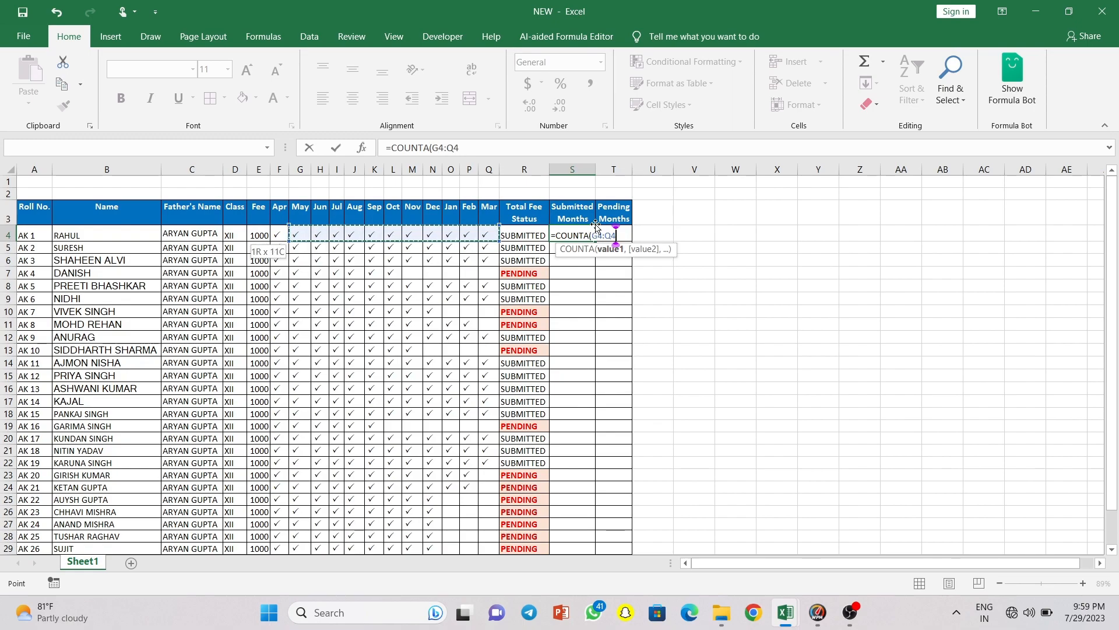
{"action": "type", "text": ")"}
{"action": "key", "text": "Return"}
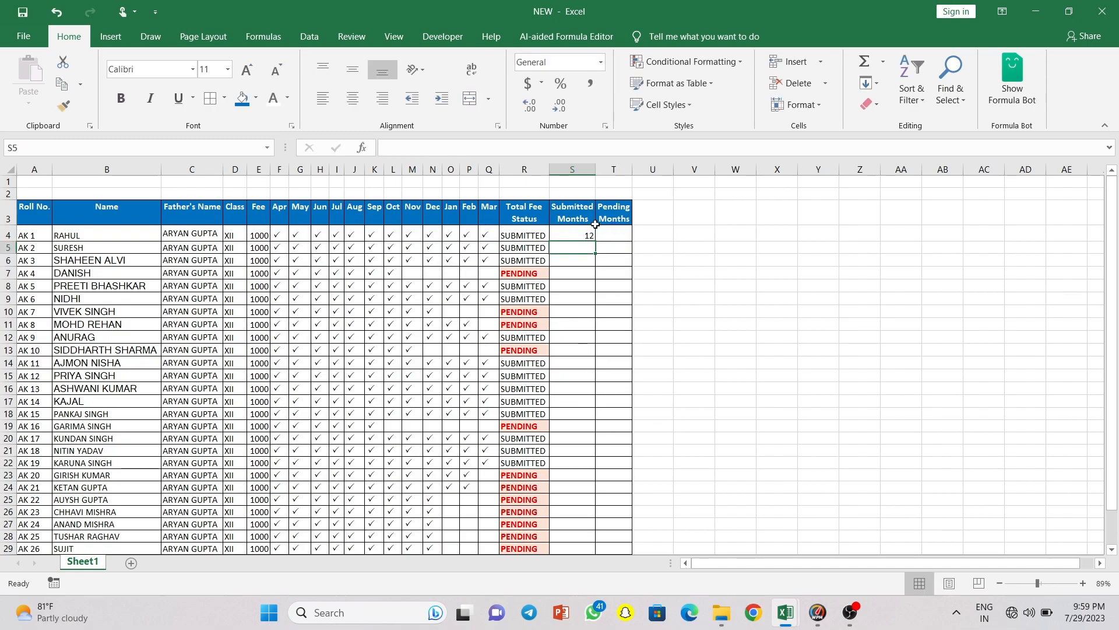
{"action": "left_click", "coordinate": [592, 232]}
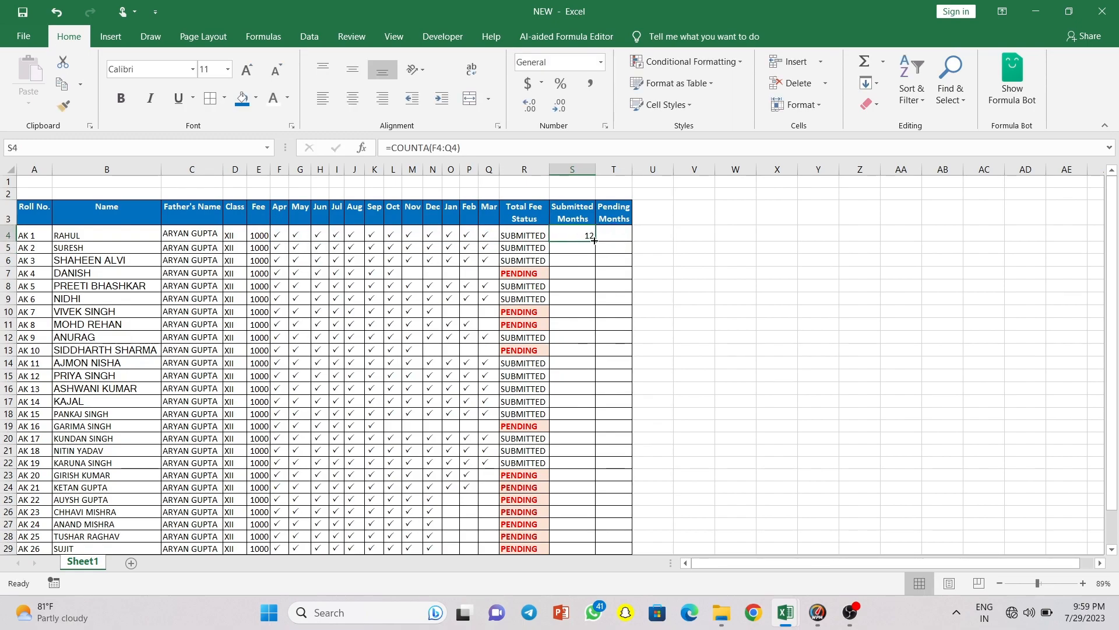
{"action": "double_click", "coordinate": [594, 240]}
- Enter =COUNTBLANK(E4:Q4) in T4 for the pending months and fill it down for all students
{"action": "left_click", "coordinate": [608, 235]}
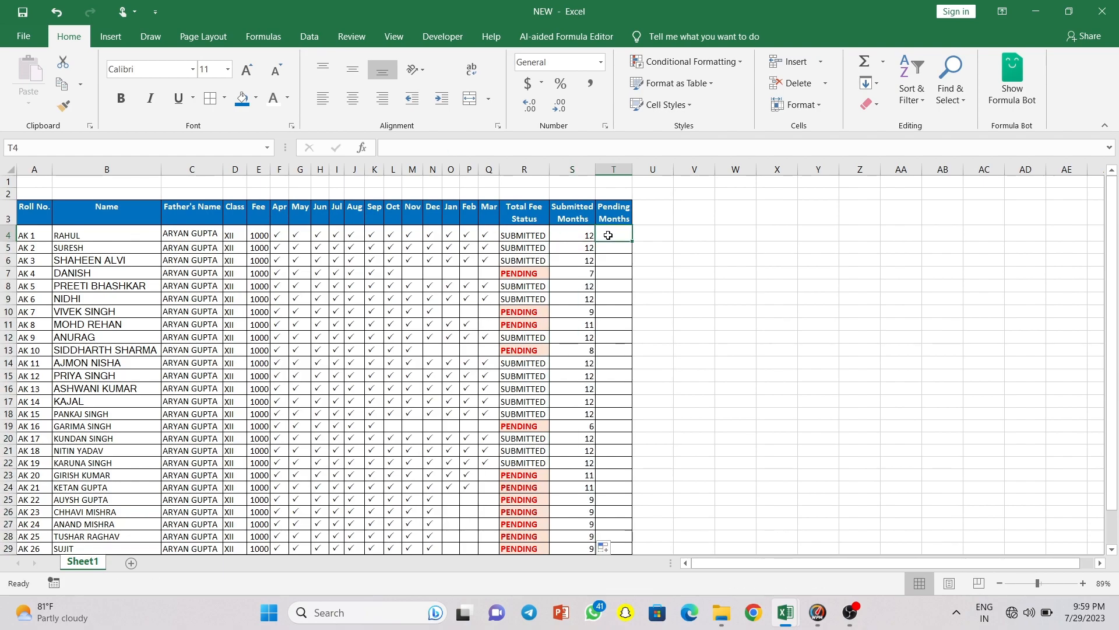
{"action": "type", "text": "=COUN"}
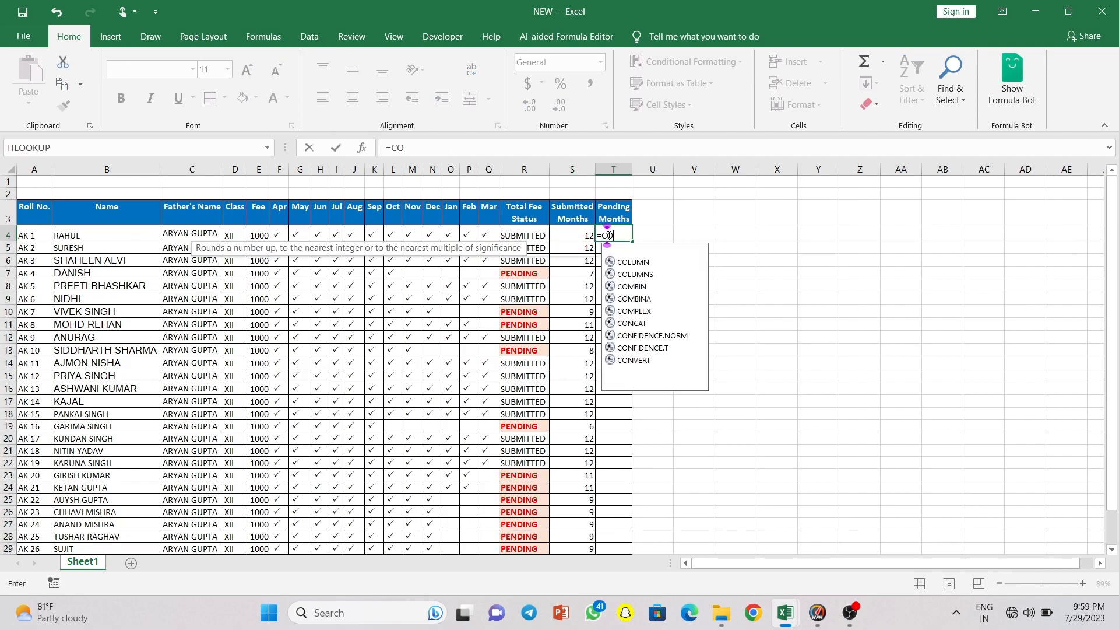
{"action": "key", "text": "Down"}
{"action": "key", "text": "Down"}
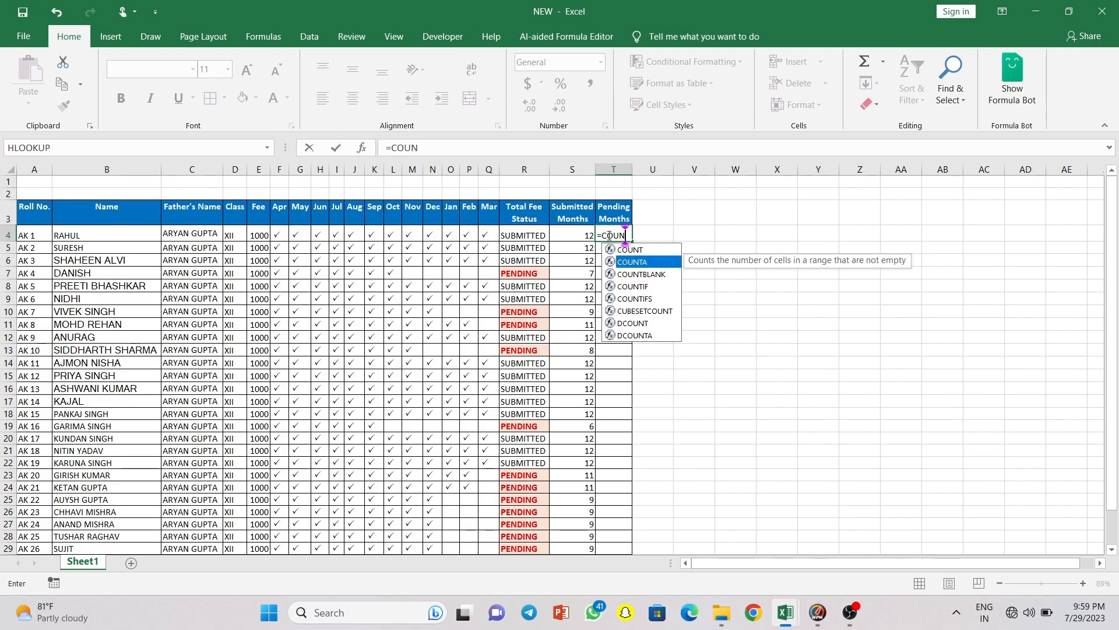
{"action": "key", "text": "Tab"}
{"action": "key", "text": "Left"}
{"action": "key", "text": "Left"}
{"action": "key", "text": "Left"}
{"action": "key", "text": "Left"}
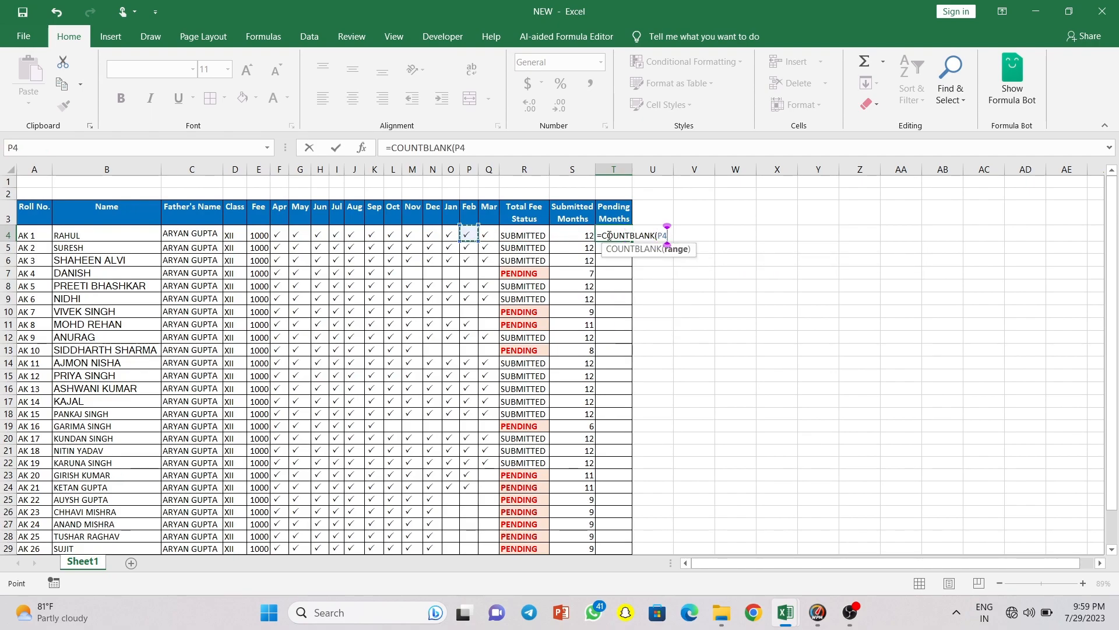
{"action": "key", "text": "shift+Right"}
{"action": "key", "text": "shift+Left"}
{"action": "key", "text": "shift+Left"}
{"action": "key", "text": "shift+Left"}
{"action": "key", "text": "shift+Left"}
{"action": "key", "text": "shift+Left"}
{"action": "key", "text": "shift+Left"}
{"action": "key", "text": "shift+Left"}
{"action": "key", "text": "shift+Left"}
{"action": "key", "text": "shift+Left"}
{"action": "key", "text": "shift+Left"}
{"action": "key", "text": "shift+Left"}
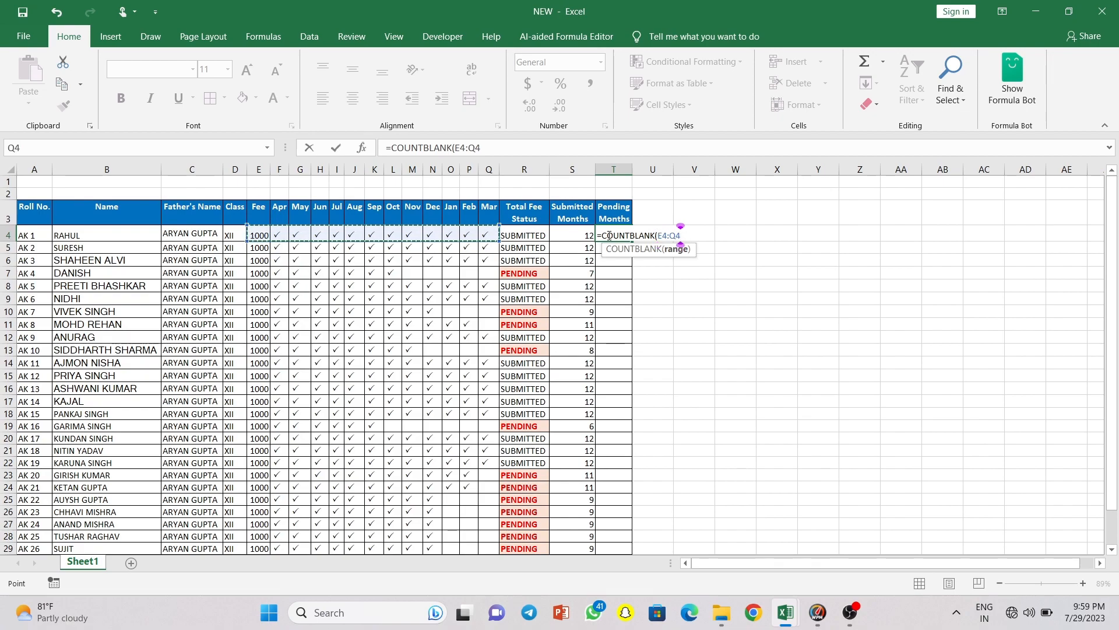
{"action": "key", "text": "Return"}
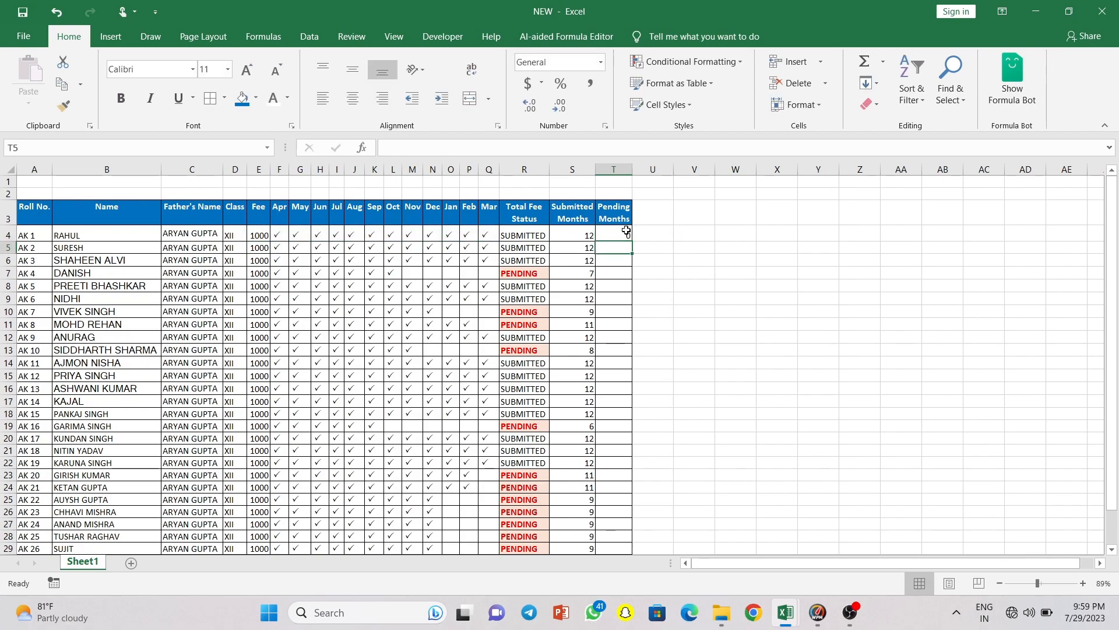
{"action": "left_click", "coordinate": [626, 232]}
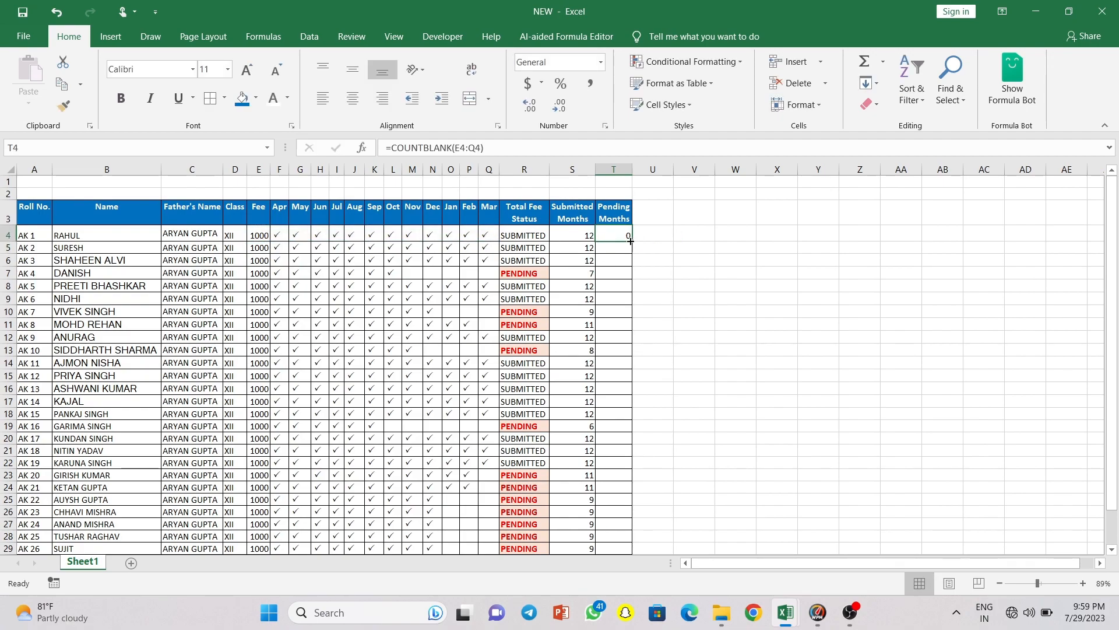
{"action": "double_click", "coordinate": [630, 241]}
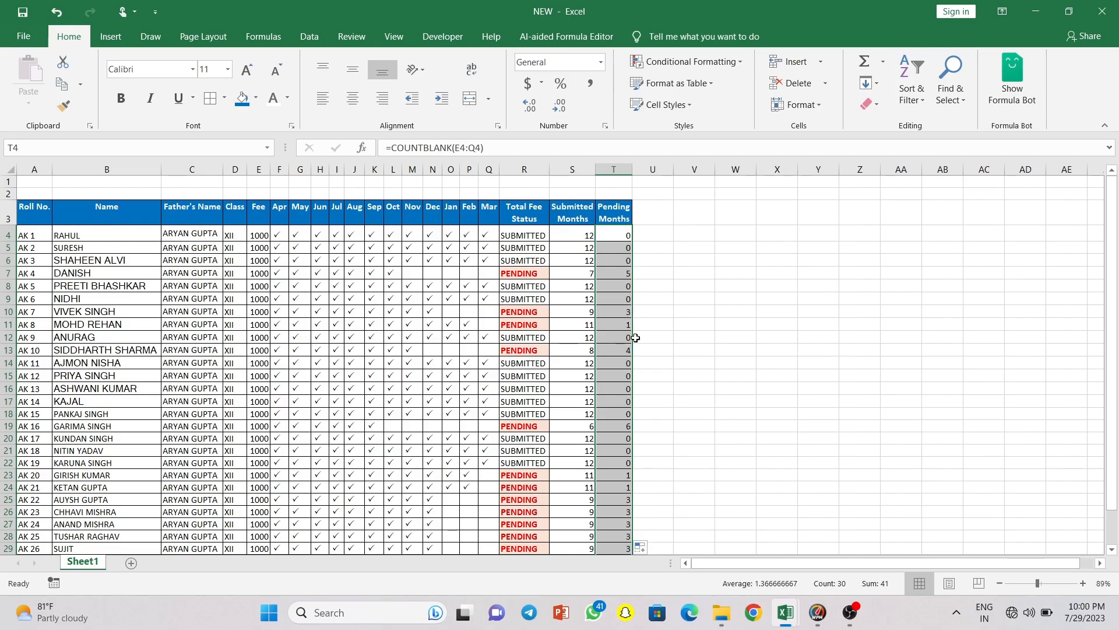
- Review the fee status, submitted months and pending months columns across all student rows
{"action": "left_click", "coordinate": [668, 291]}
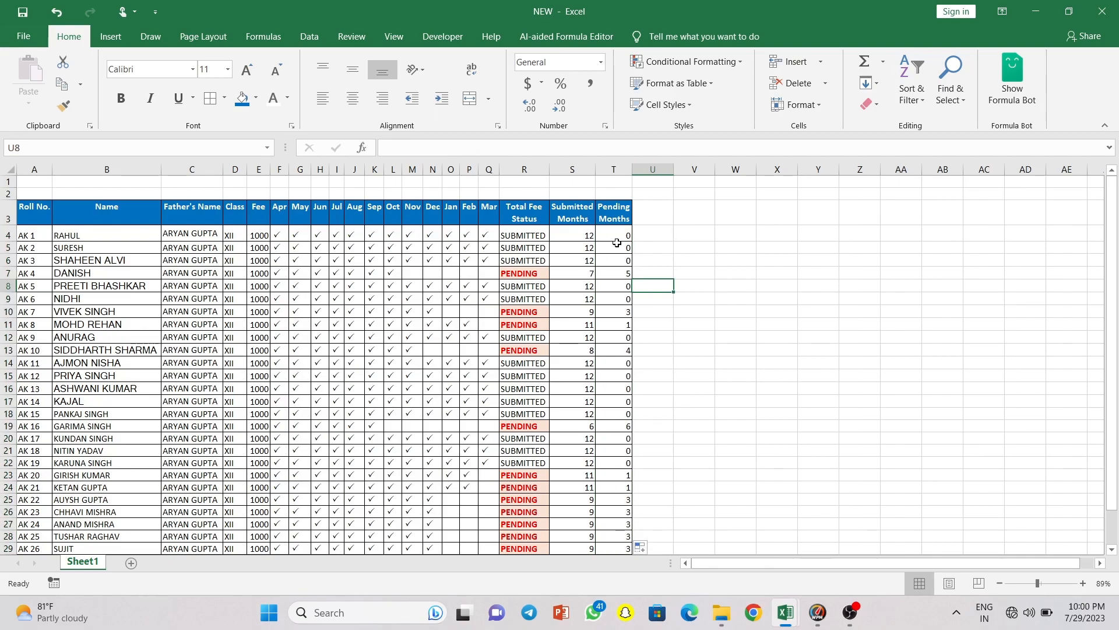
{"action": "scroll", "coordinate": [612, 303], "scroll_direction": "down", "scroll_amount": 3}
{"action": "scroll", "coordinate": [612, 316], "scroll_direction": "up", "scroll_amount": 3}
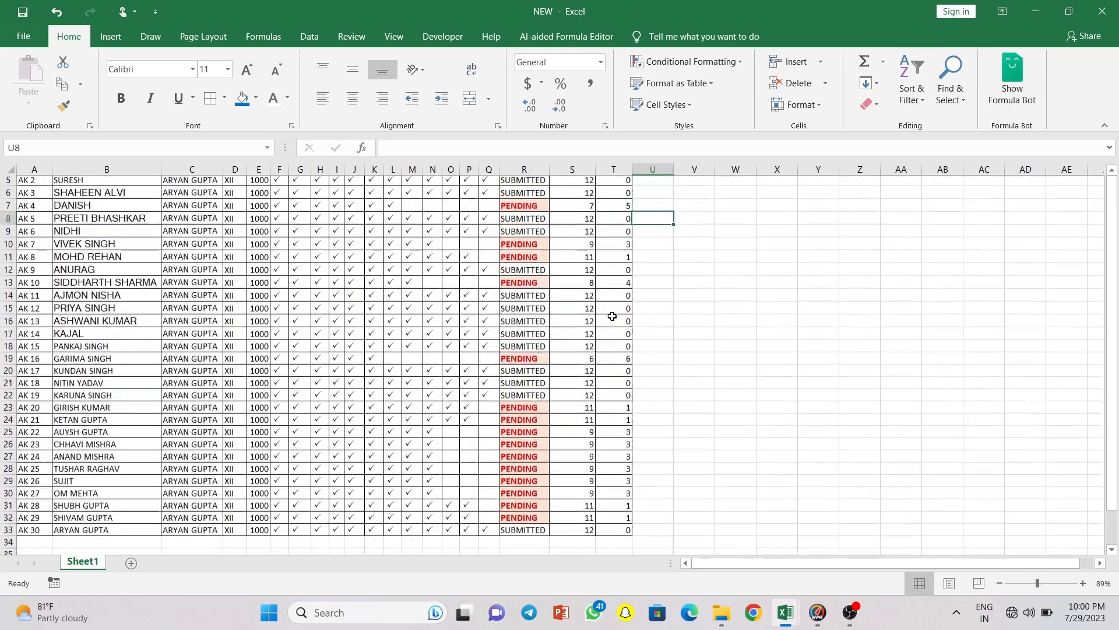
{"action": "scroll", "coordinate": [612, 316], "scroll_direction": "down", "scroll_amount": 3}
{"action": "scroll", "coordinate": [612, 316], "scroll_direction": "up", "scroll_amount": 3}
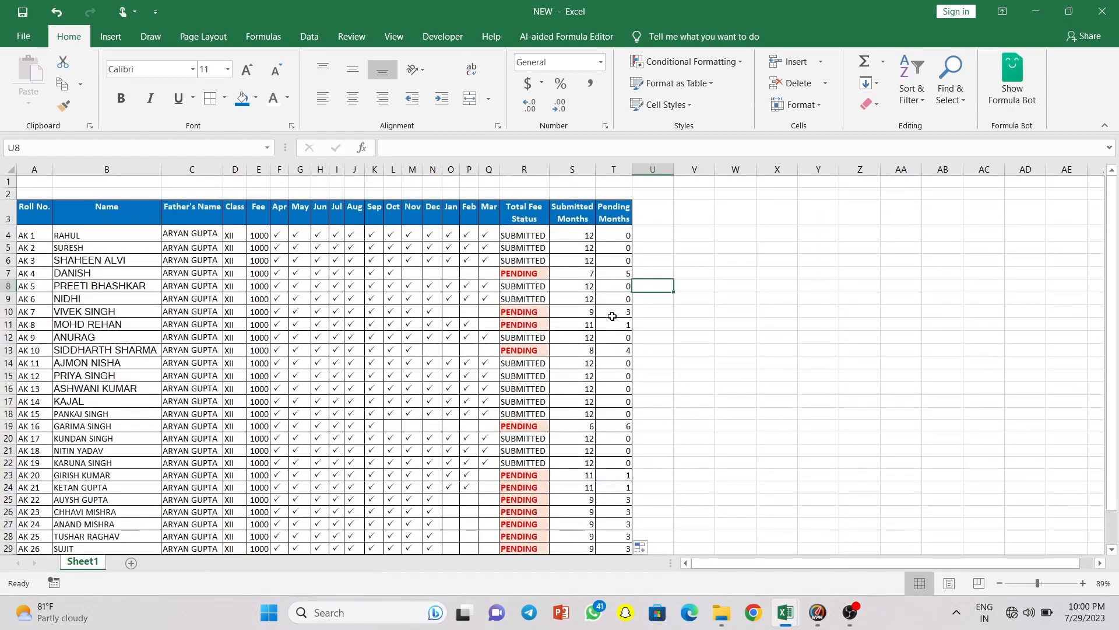
{"action": "scroll", "coordinate": [612, 316], "scroll_direction": "up", "scroll_amount": 2}
{"action": "scroll", "coordinate": [612, 316], "scroll_direction": "up", "scroll_amount": 2}
{"action": "scroll", "coordinate": [612, 316], "scroll_direction": "left", "scroll_amount": 3}
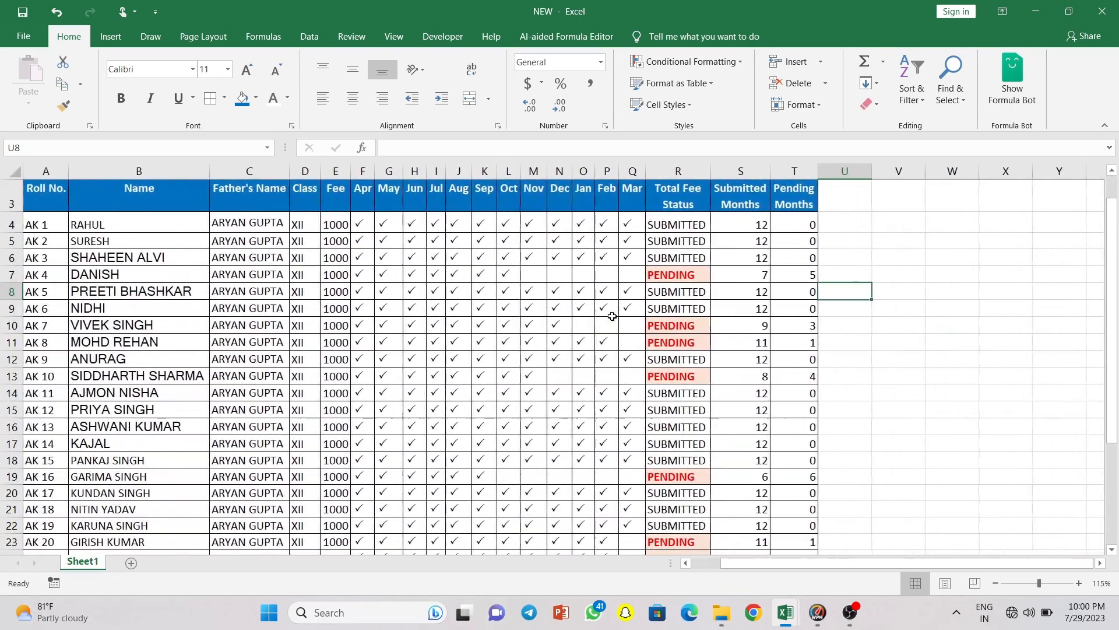
{"action": "scroll", "coordinate": [613, 316], "scroll_direction": "up", "scroll_amount": 1}
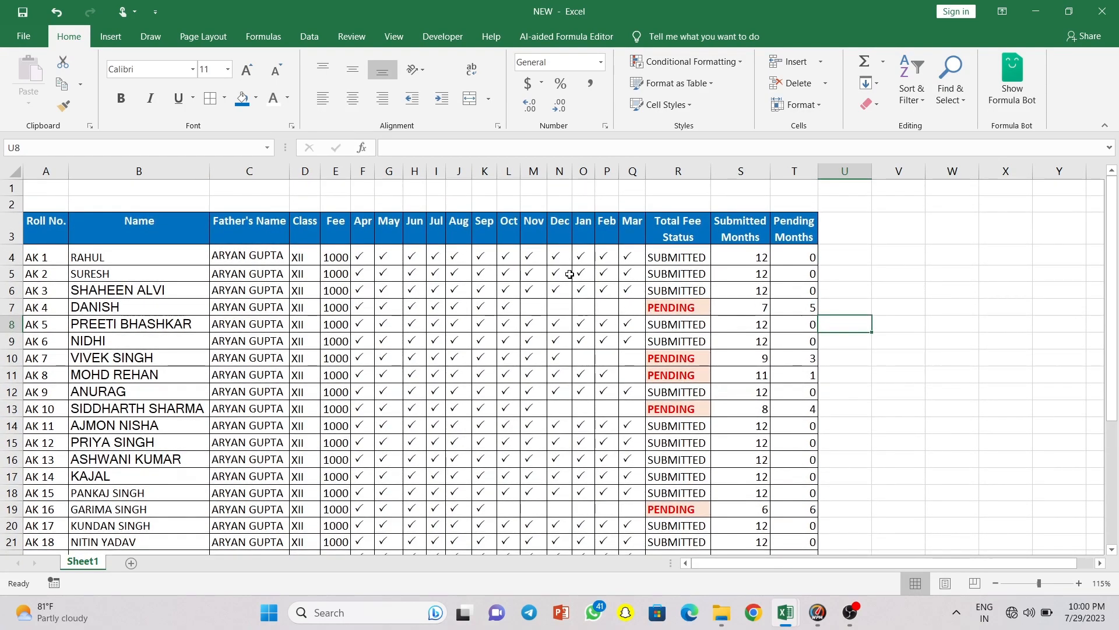
- Enter the label TOTAL STUDENTS in A2 and merge and center it across A2:B2
{"action": "left_click", "coordinate": [47, 203]}
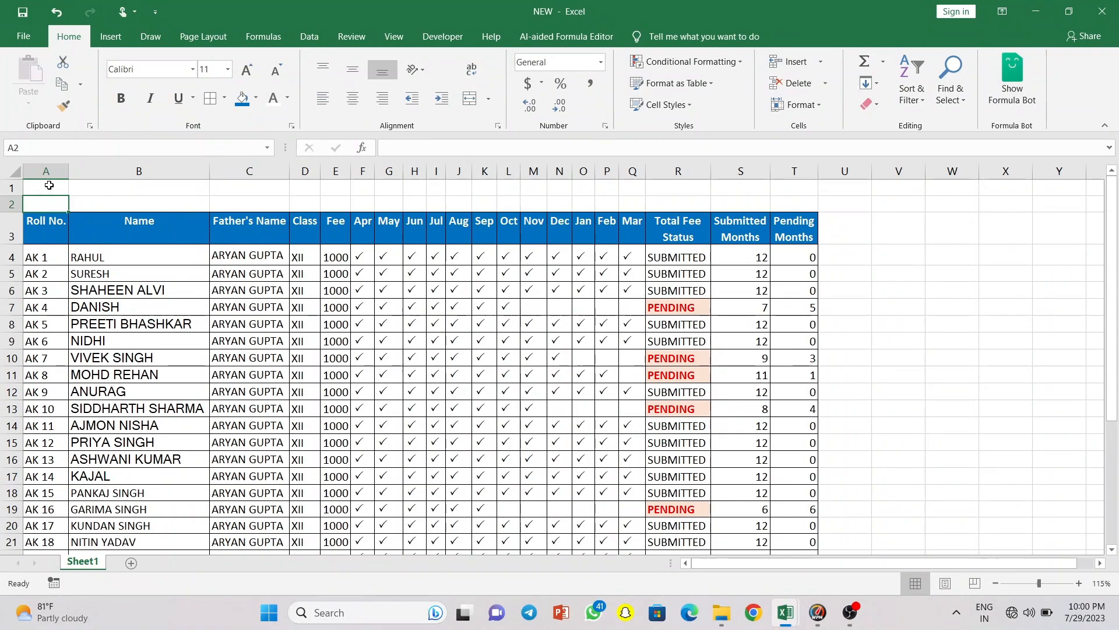
{"action": "type", "text": "TOTA"}
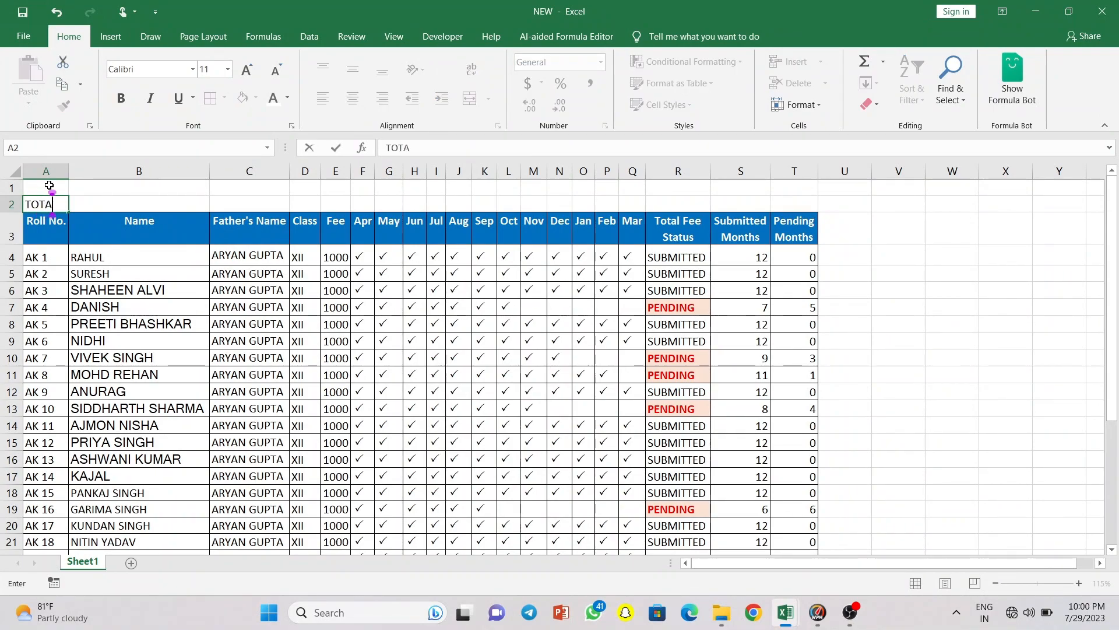
{"action": "type", "text": "L STUDENTS"}
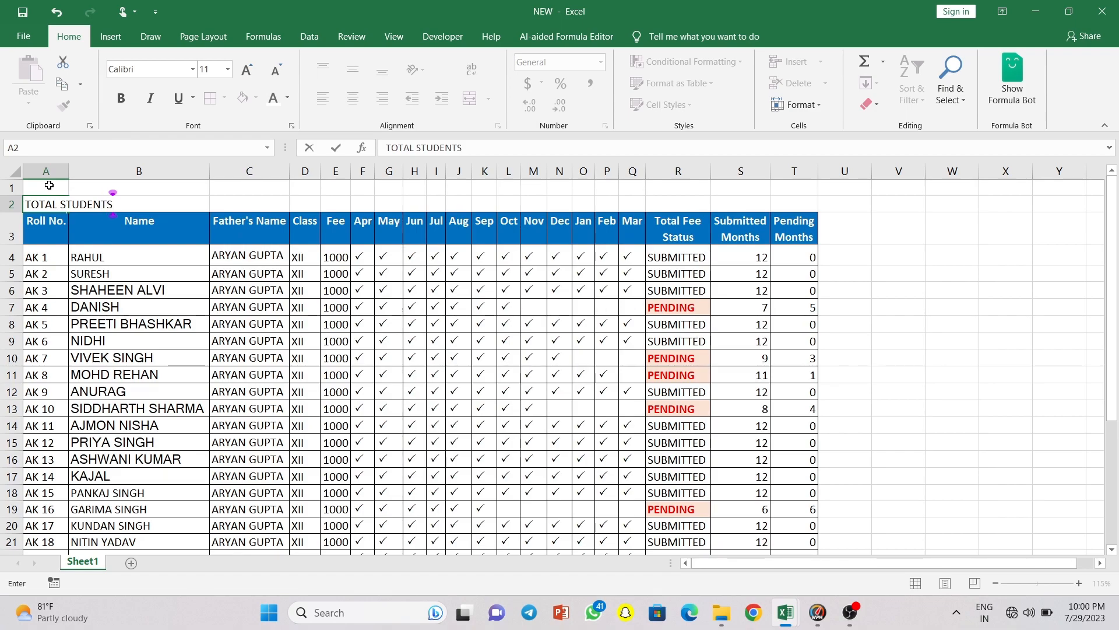
{"action": "left_click", "coordinate": [49, 185]}
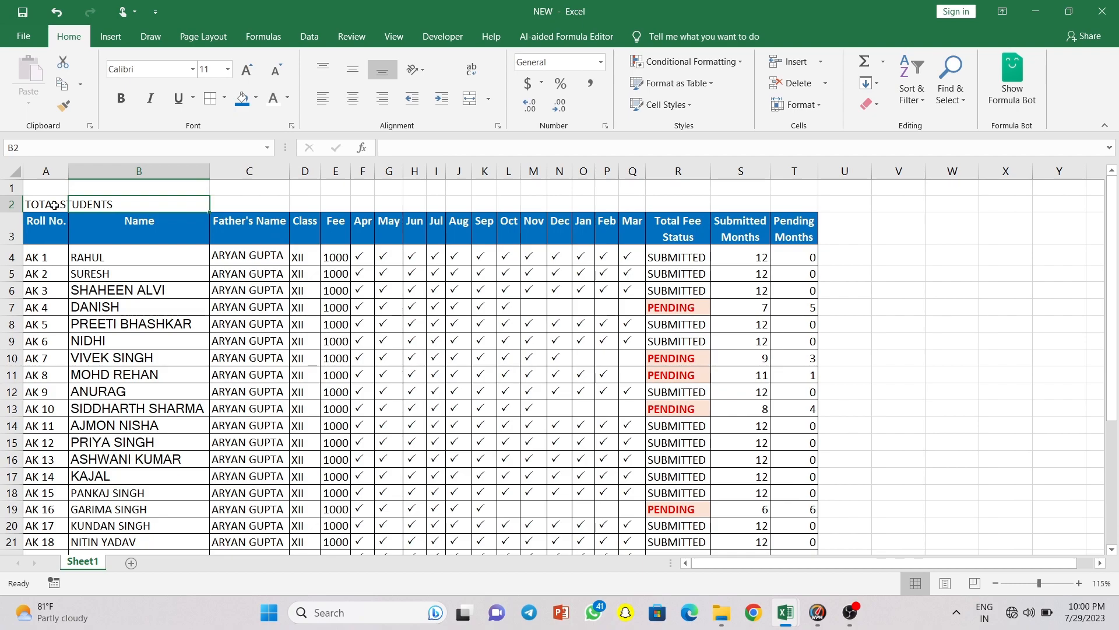
{"action": "left_click_drag", "start_coordinate": [54, 203], "coordinate": [88, 211]}
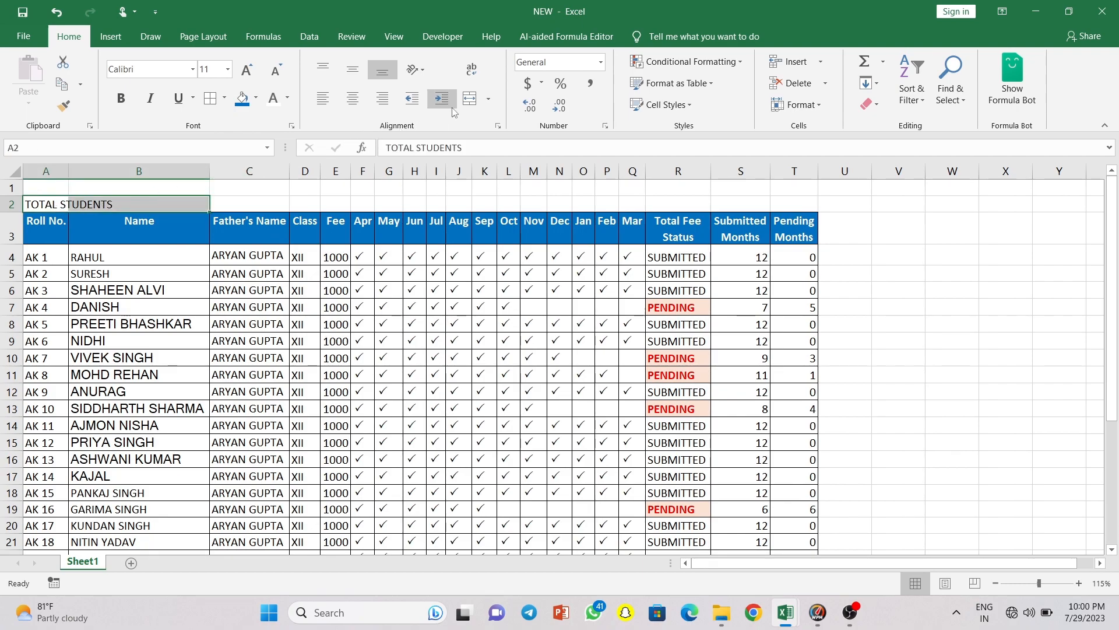
{"action": "left_click", "coordinate": [470, 99]}
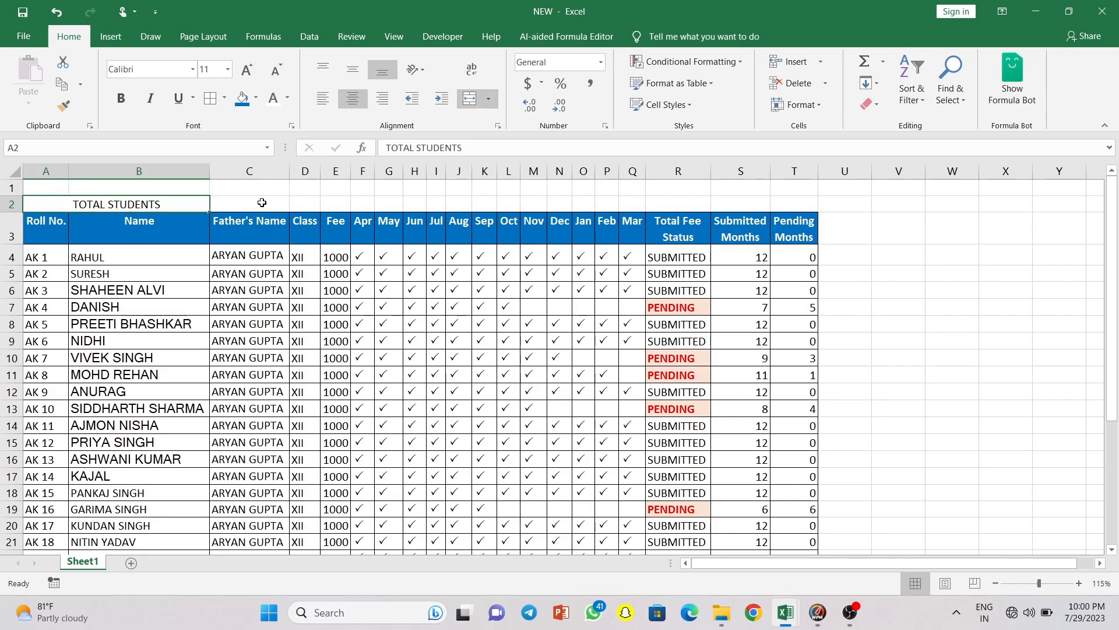
- Enter =COUNTA(B4:B1048576) in C2 to count all students in the Name column
{"action": "left_click", "coordinate": [262, 203]}
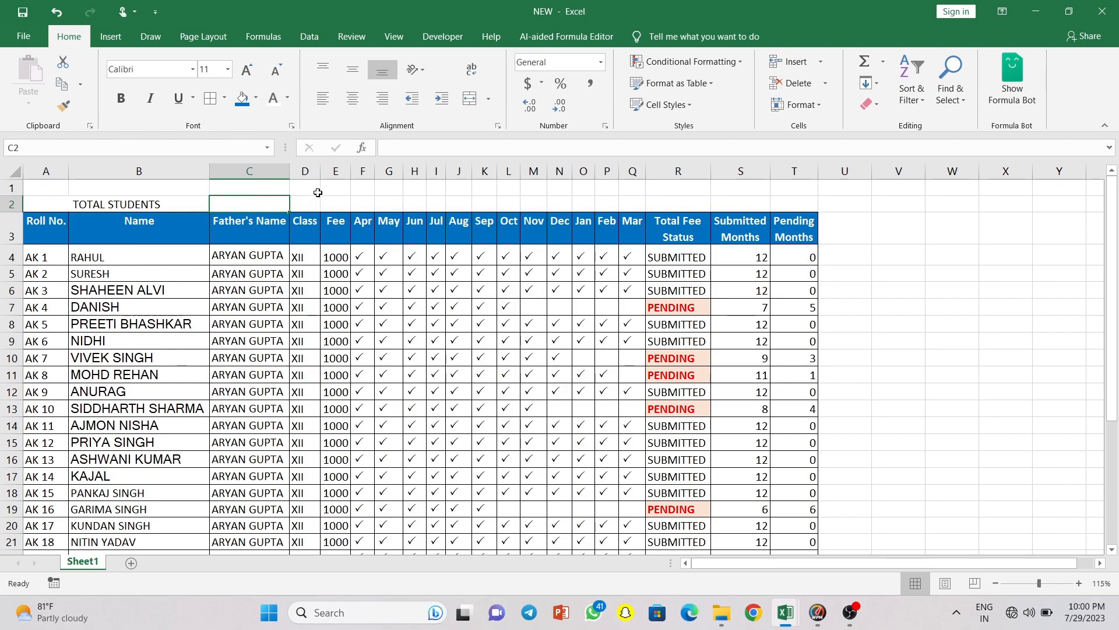
{"action": "type", "text": "="}
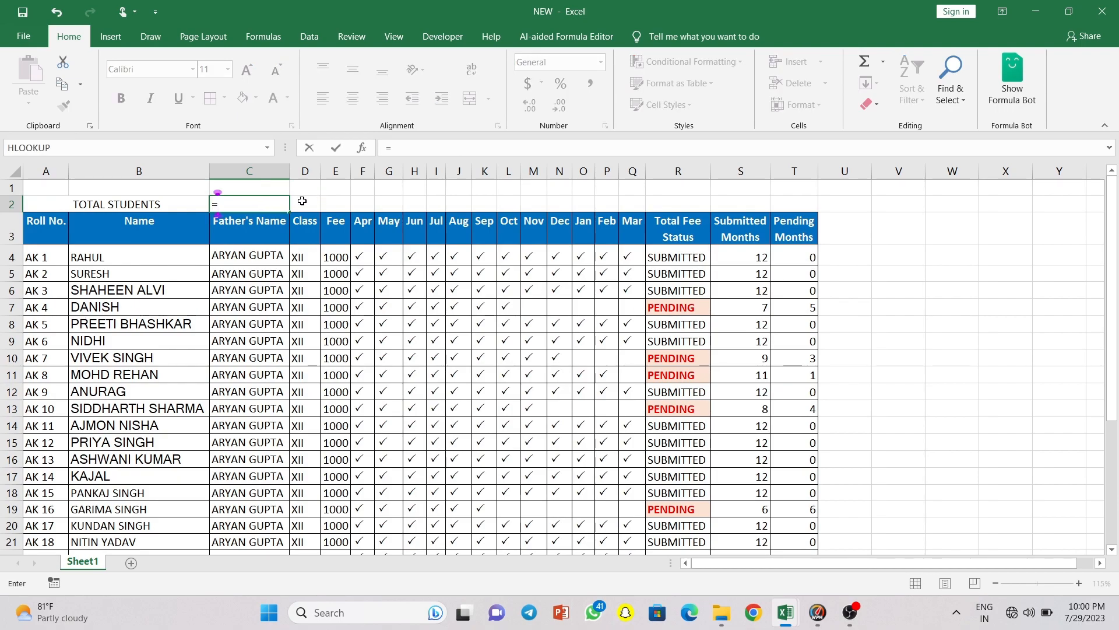
{"action": "type", "text": "COUN"}
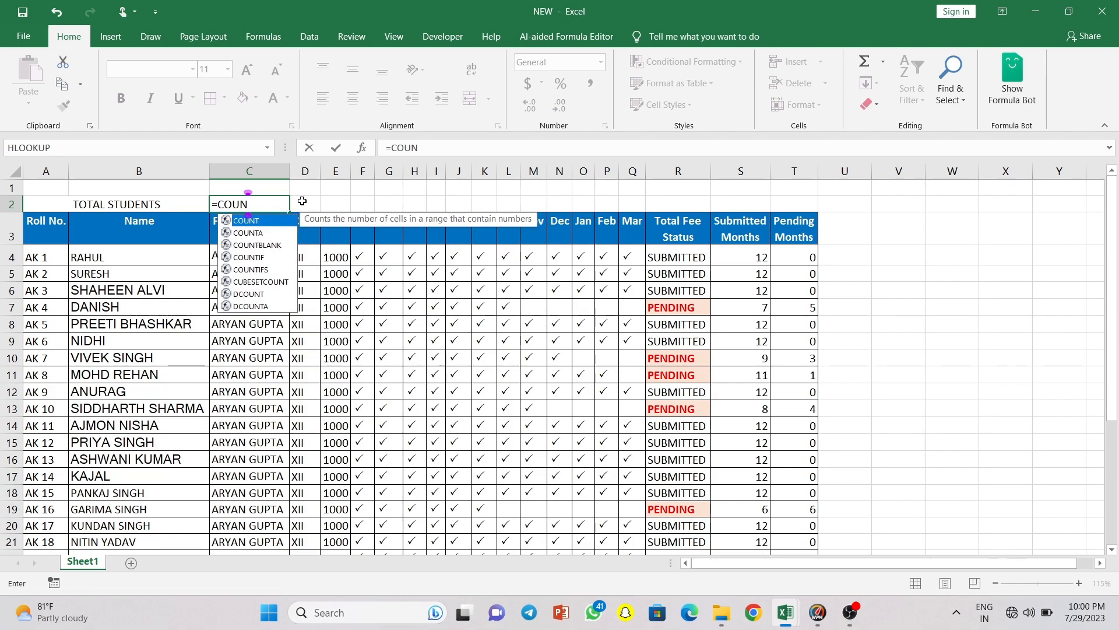
{"action": "type", "text": "TA"}
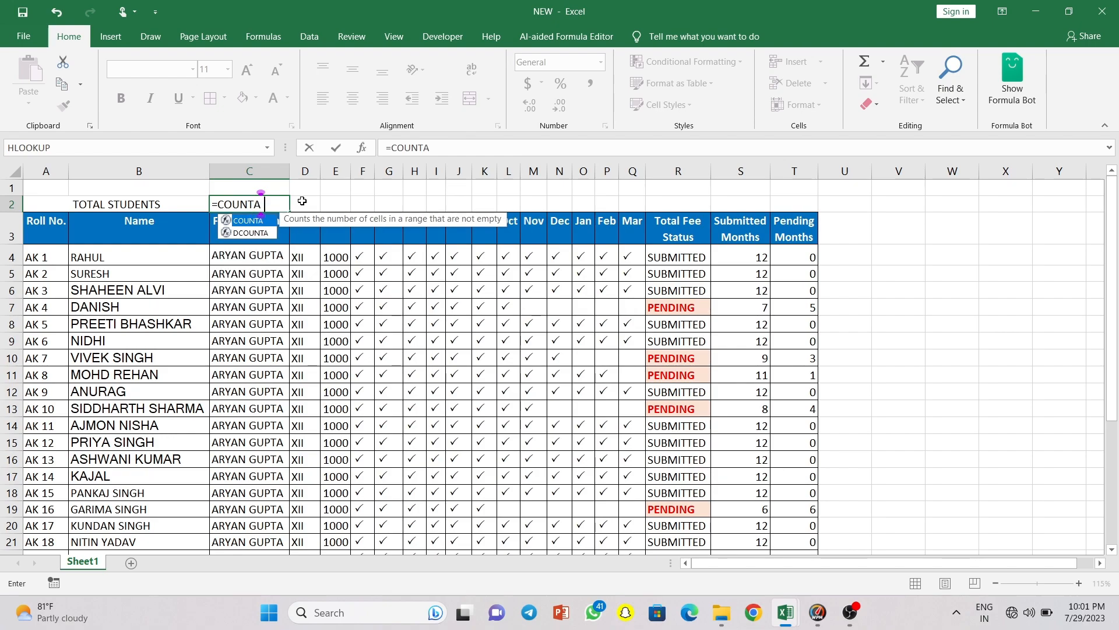
{"action": "type", "text": "("}
{"action": "left_click", "coordinate": [166, 255]}
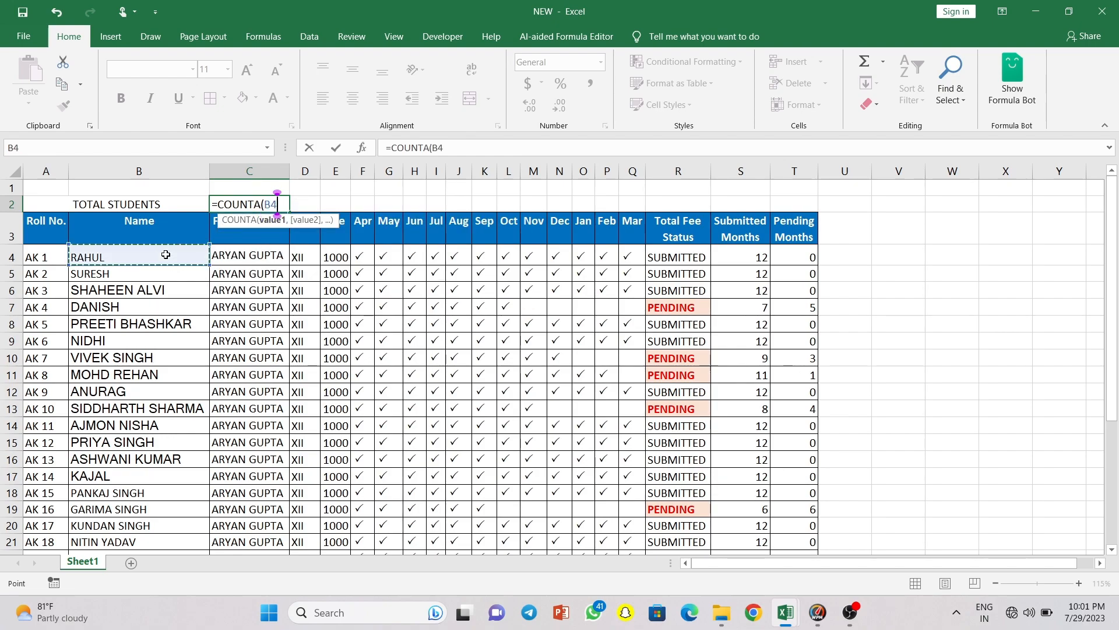
{"action": "key", "text": "ctrl+shift+Down"}
{"action": "key", "text": "ctrl+shift+Down"}
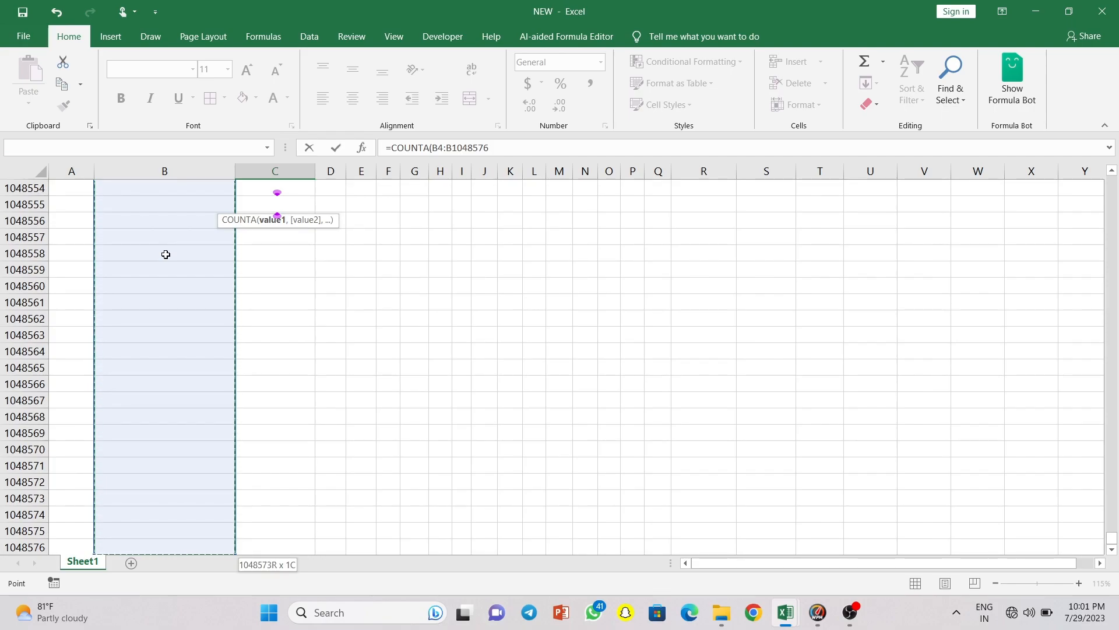
{"action": "key", "text": "Return"}
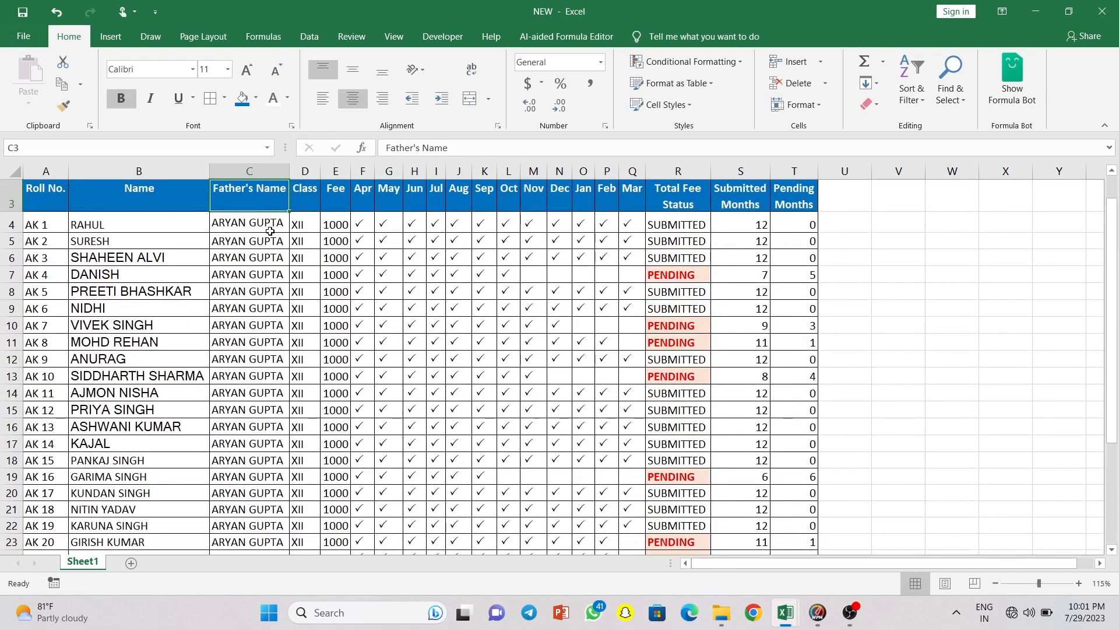
{"action": "scroll", "coordinate": [279, 234], "scroll_direction": "up", "scroll_amount": 1}
- Enter the label NO. OF STUDENT FEE DONE in E2 and merge and center it across E2:J2
{"action": "left_click", "coordinate": [305, 204]}
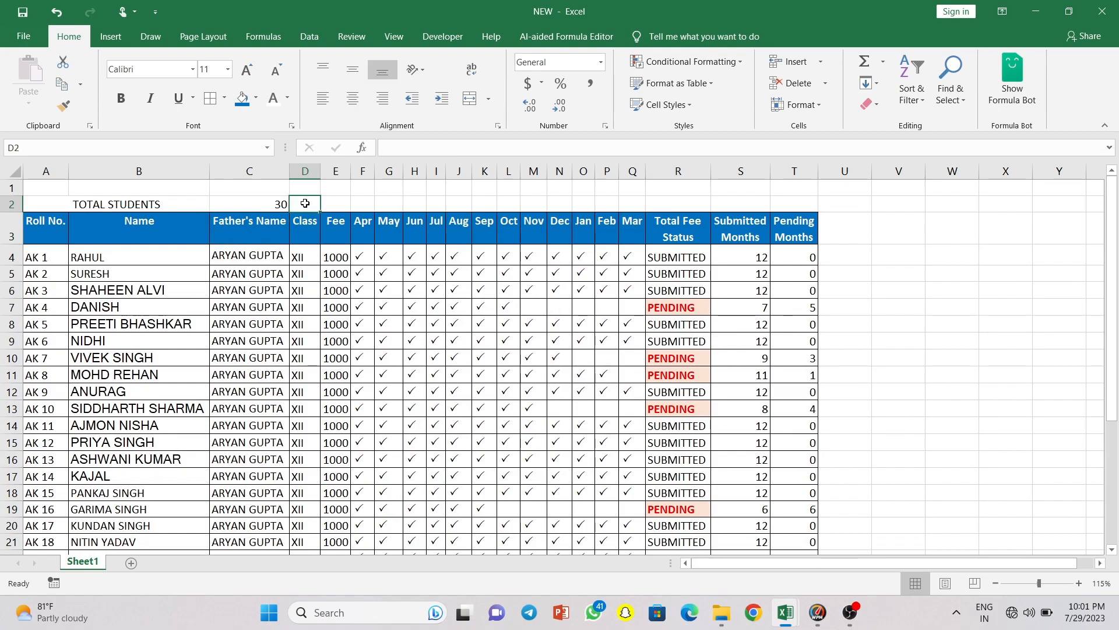
{"action": "left_click", "coordinate": [341, 204]}
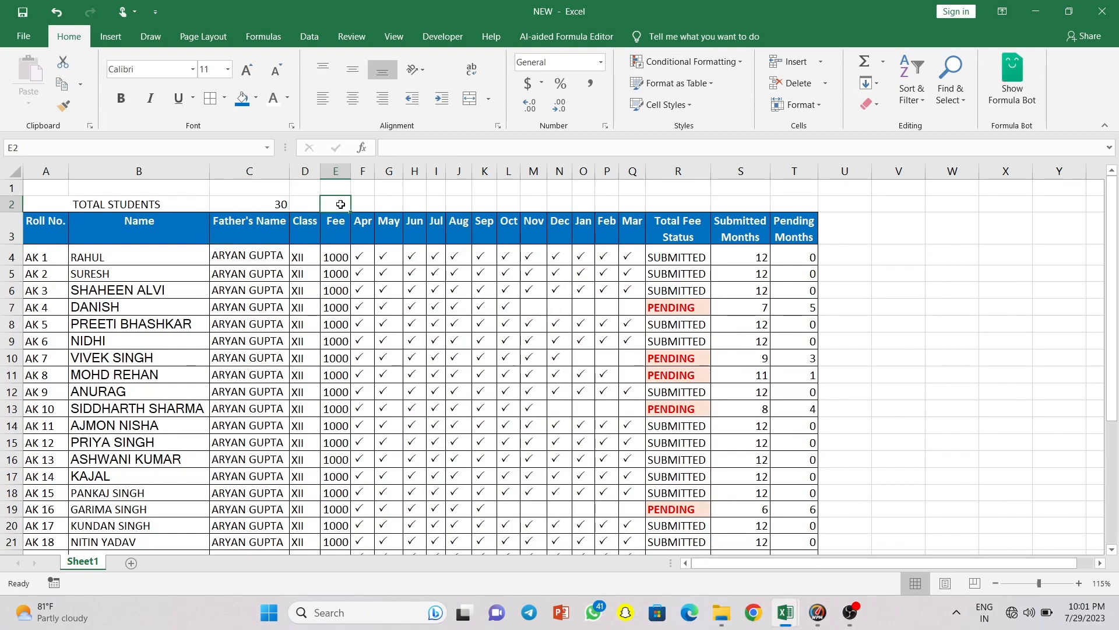
{"action": "type", "text": "N"}
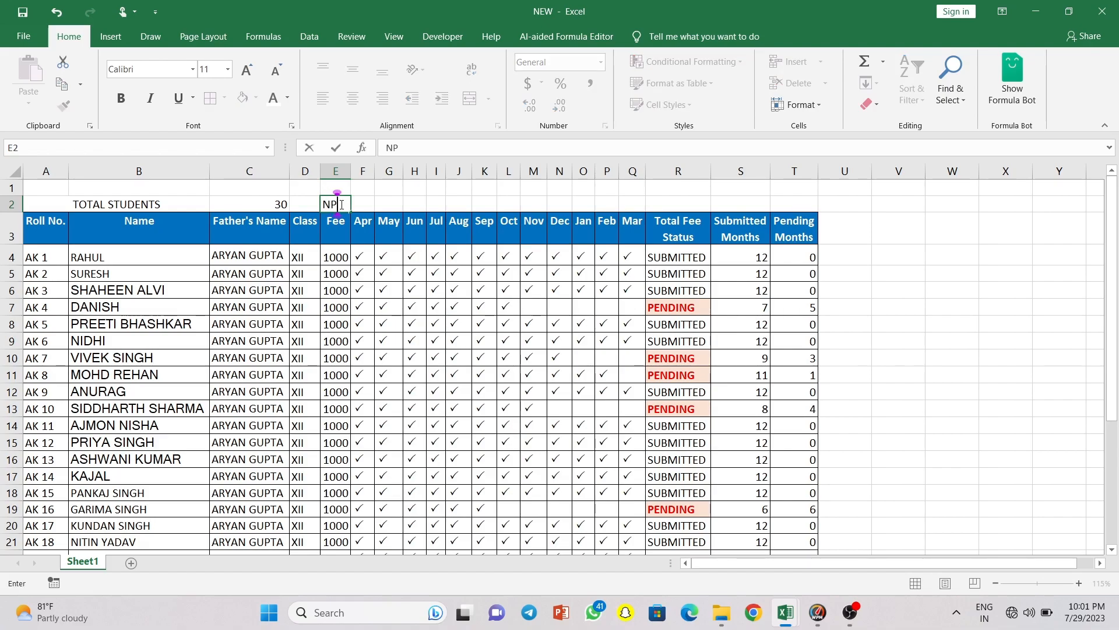
{"action": "type", "text": "O. OF STUDENT"}
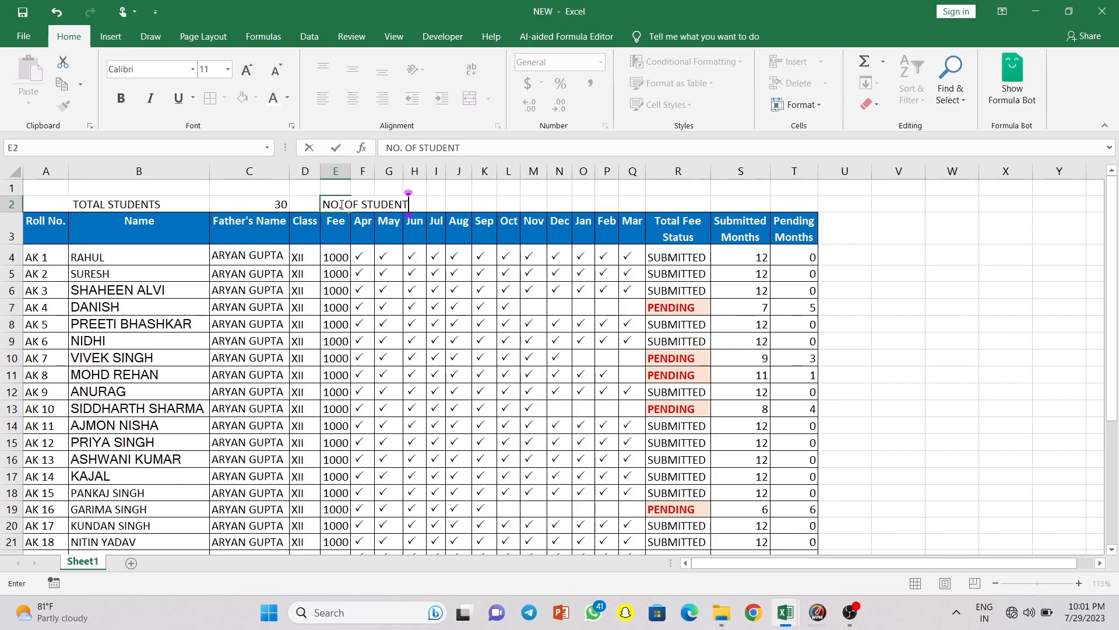
{"action": "type", "text": " FEE DONR"}
{"action": "key", "text": "BackSpace"}
{"action": "type", "text": "E"}
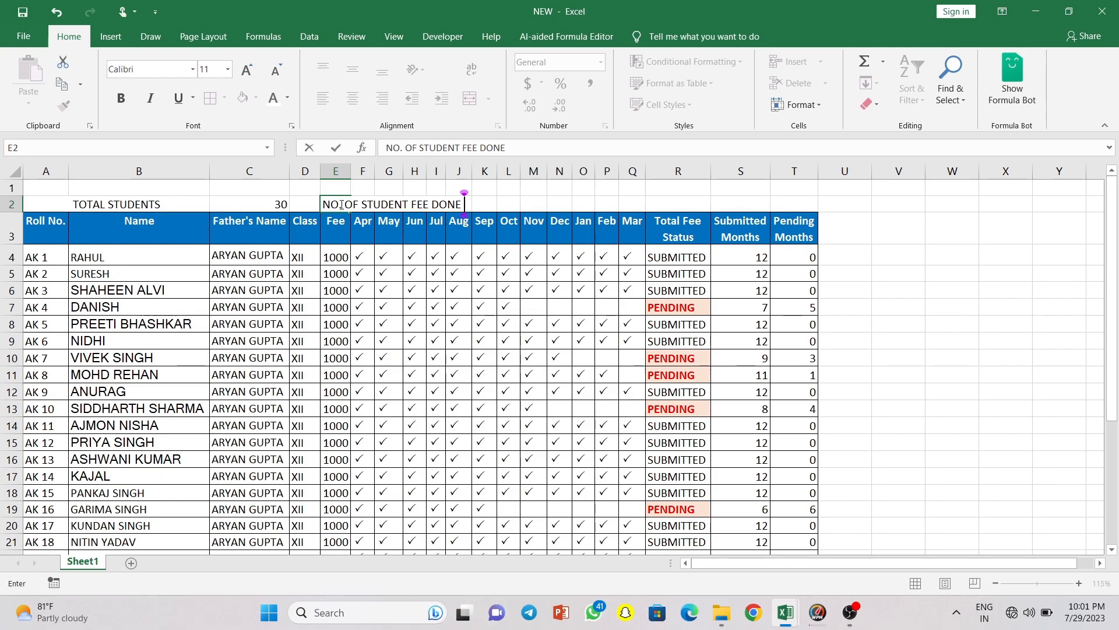
{"action": "key", "text": "Return"}
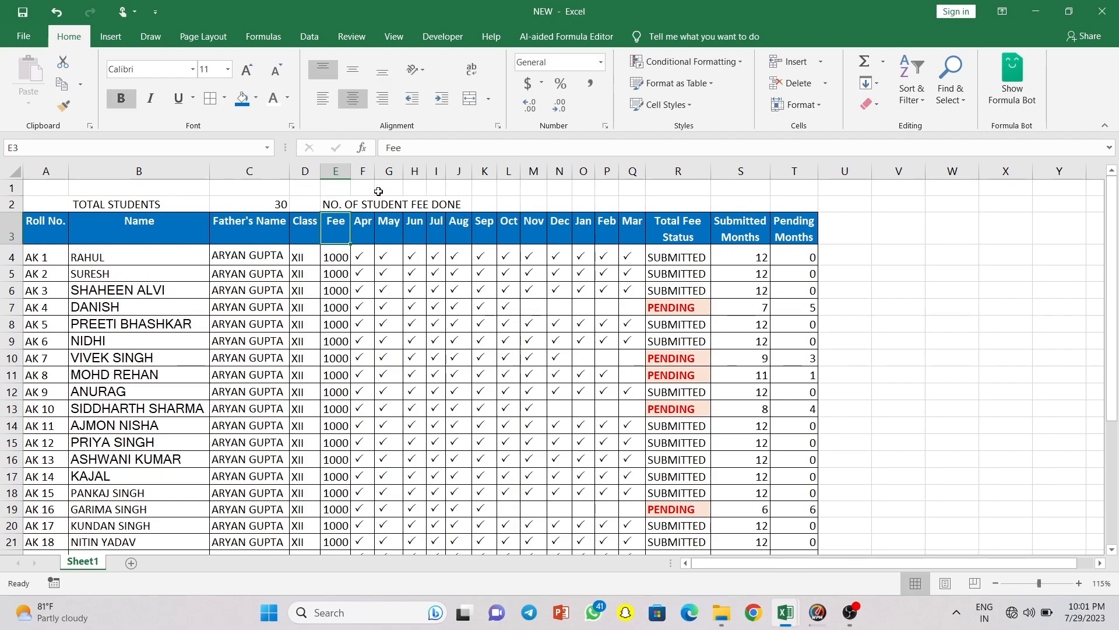
{"action": "left_click_drag", "start_coordinate": [335, 206], "coordinate": [461, 204]}
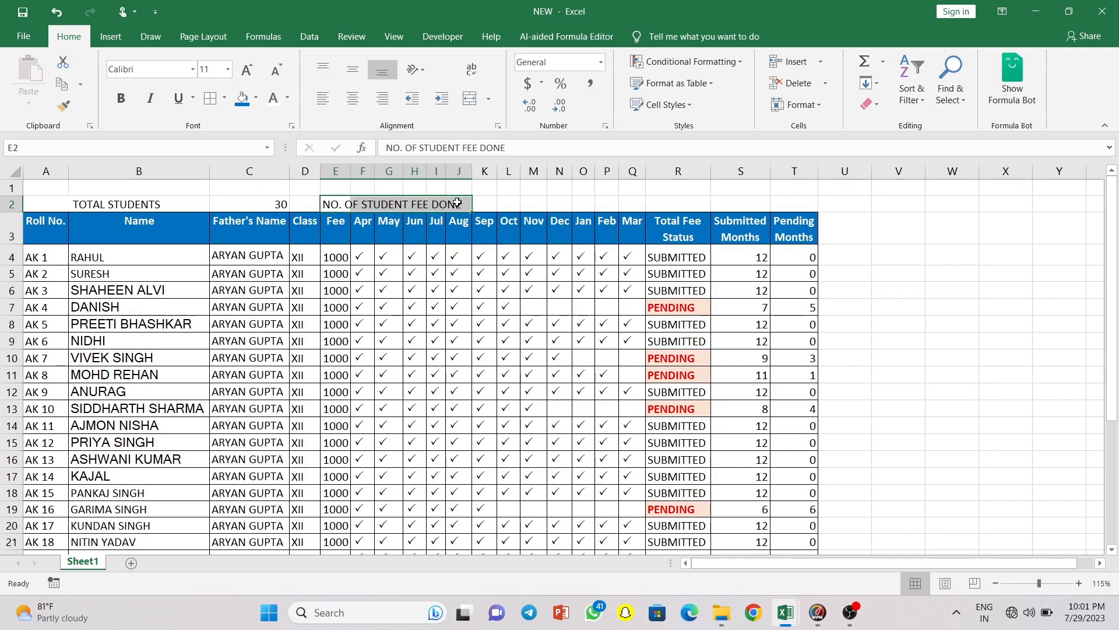
{"action": "left_click", "coordinate": [470, 98]}
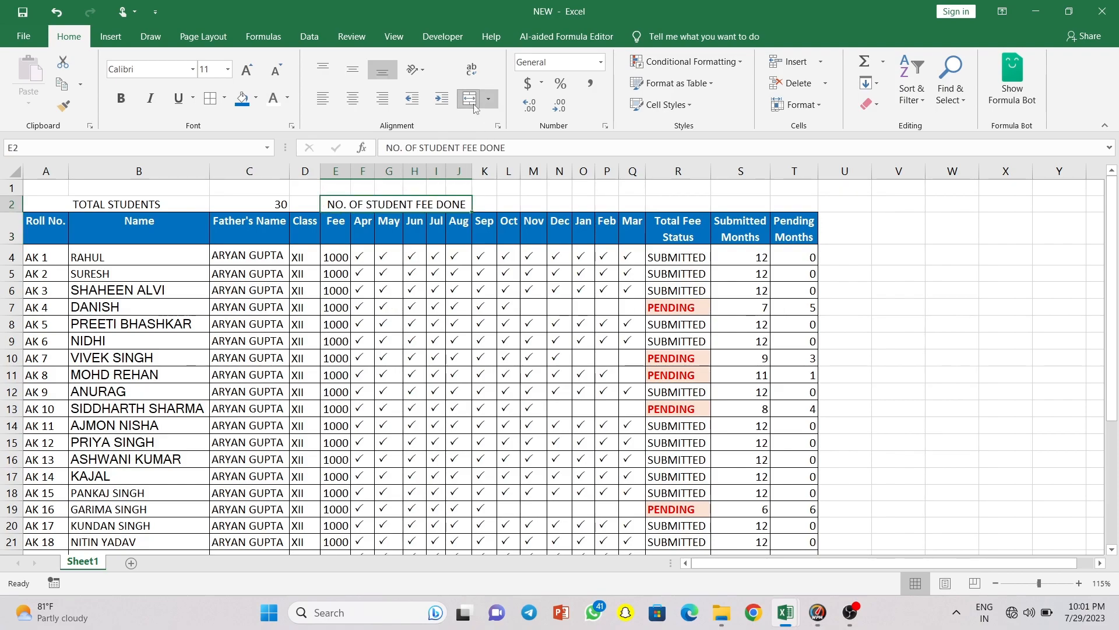
- Merge and center K2:M2 and enter =COUNTIF(R4:R1048576,"SUBMITTED") there to count the students whose fee is done
{"action": "left_click", "coordinate": [491, 203]}
{"action": "left_click_drag", "start_coordinate": [490, 203], "coordinate": [534, 204]}
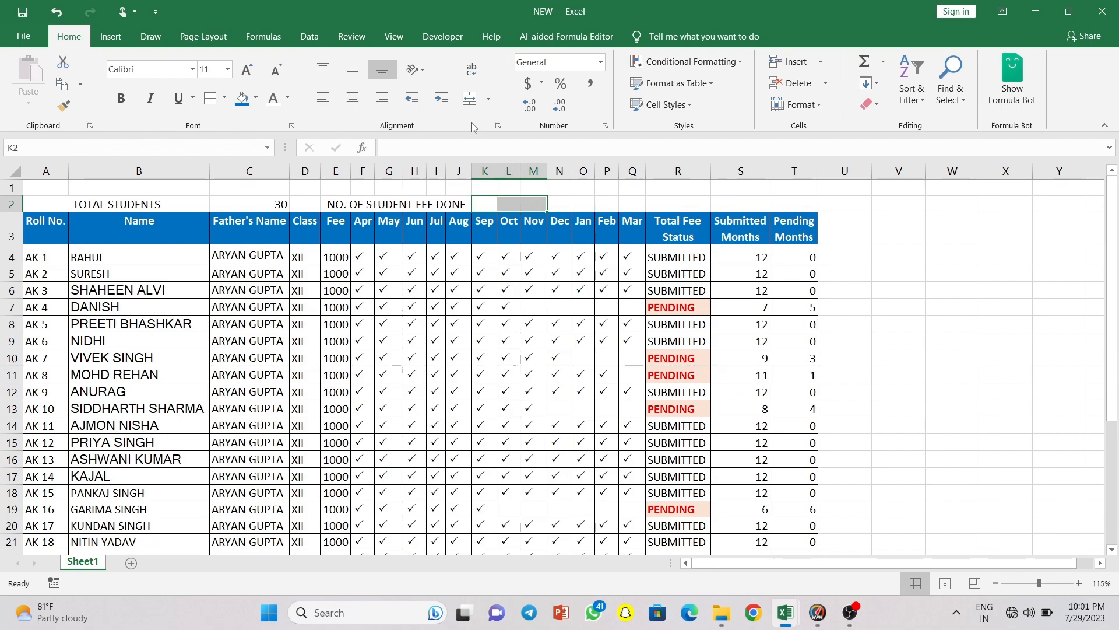
{"action": "left_click", "coordinate": [470, 99]}
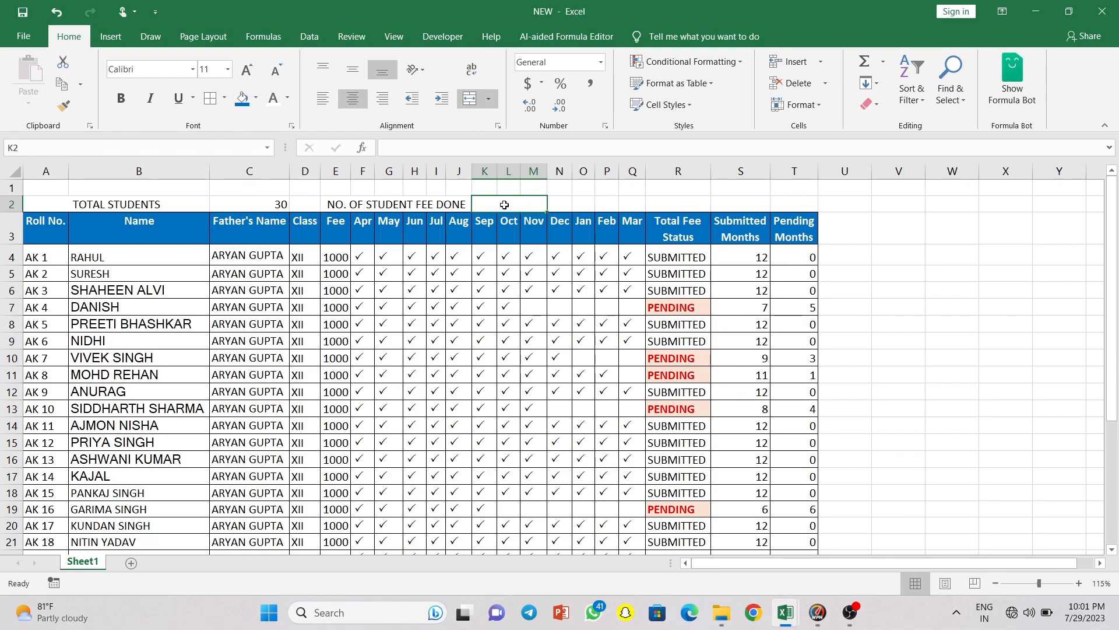
{"action": "type", "text": "="}
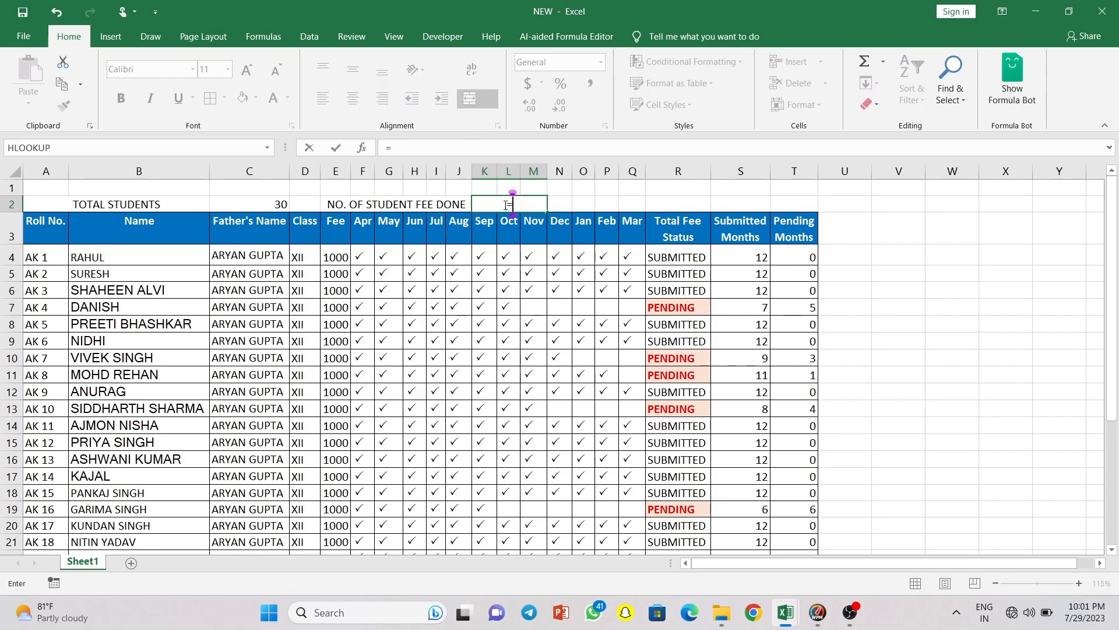
{"action": "type", "text": "COUNT"}
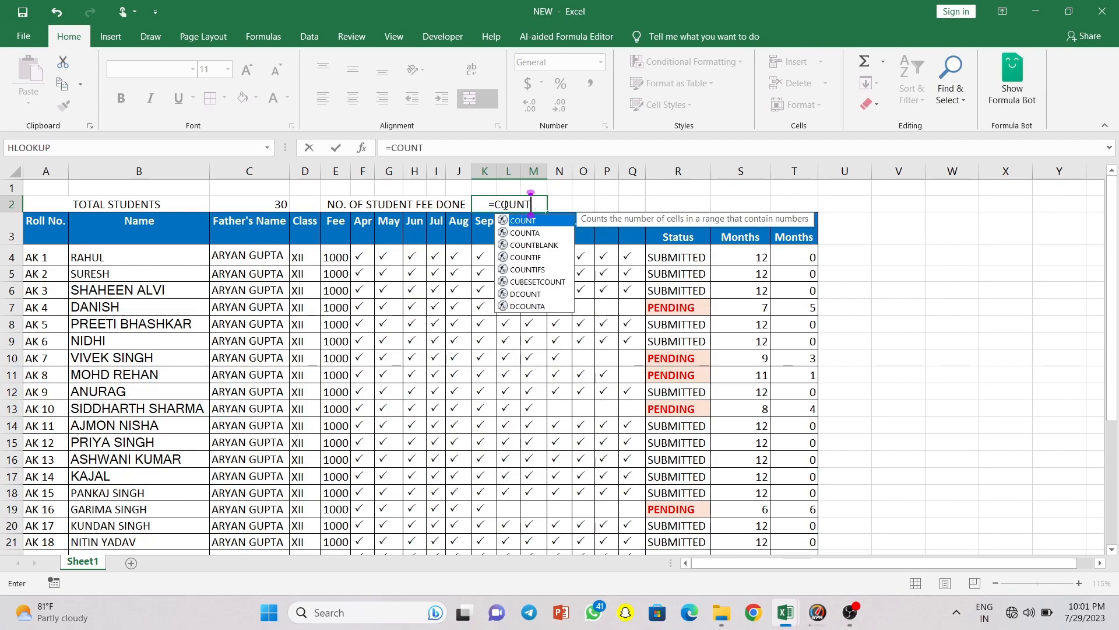
{"action": "type", "text": "IF("}
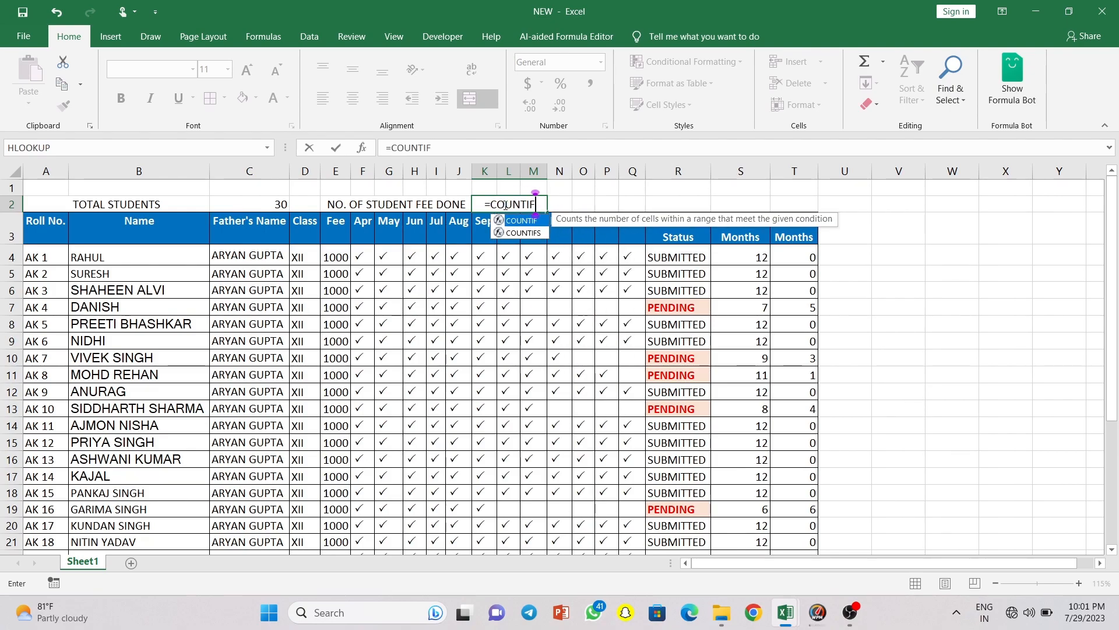
{"action": "left_click", "coordinate": [667, 257]}
{"action": "key", "text": "ctrl+shift+Down"}
{"action": "key", "text": "ctrl+shift+Down"}
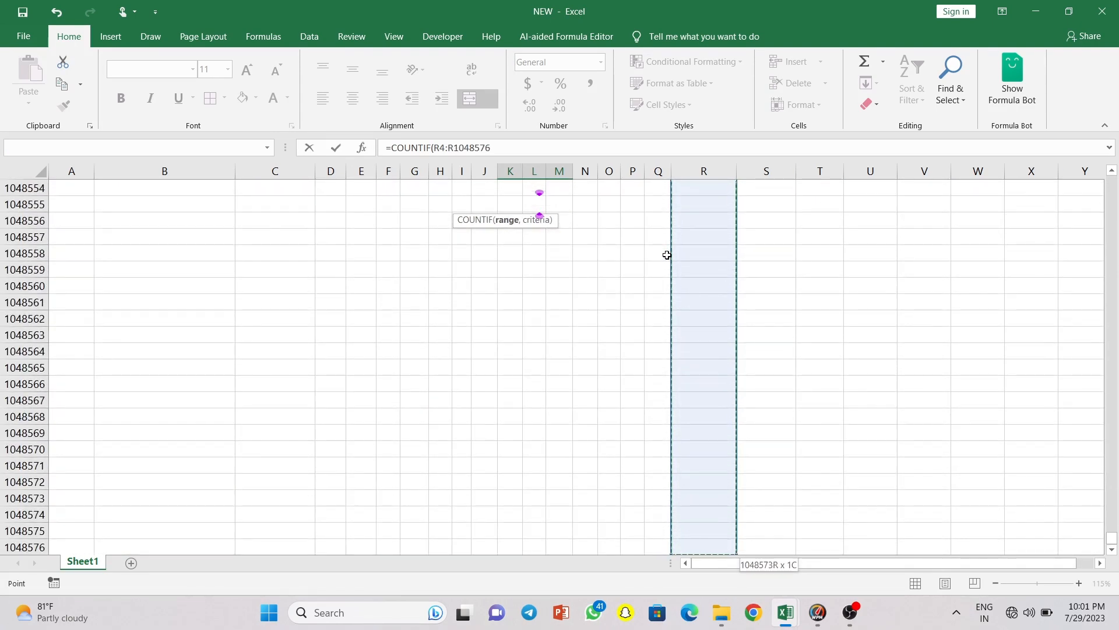
{"action": "type", "text": ",\"SUBMITTED"}
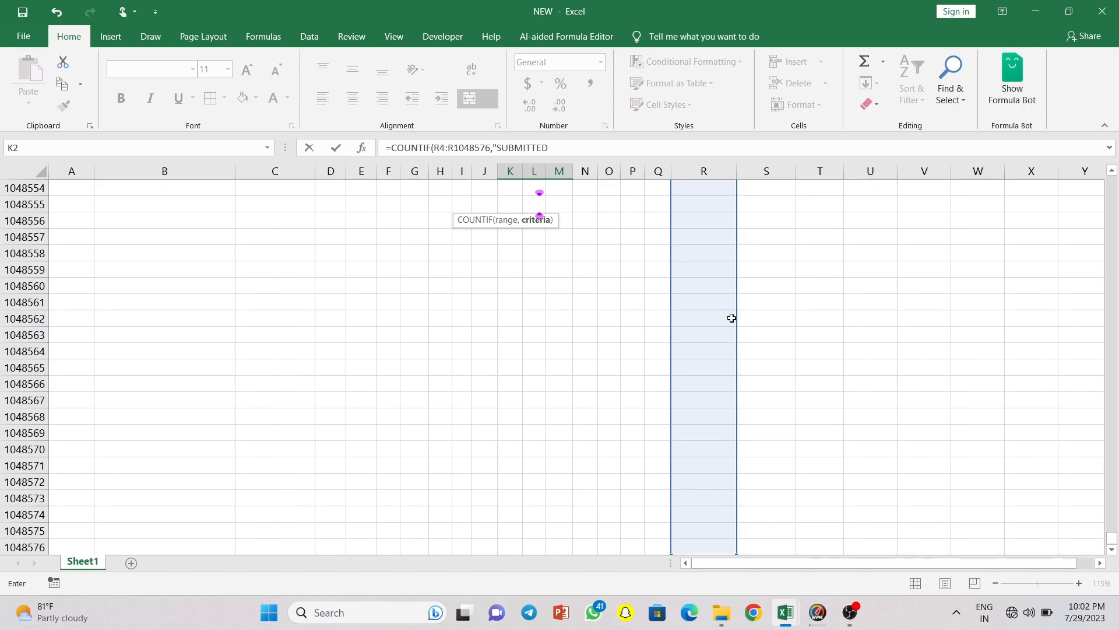
{"action": "key", "text": "Return"}
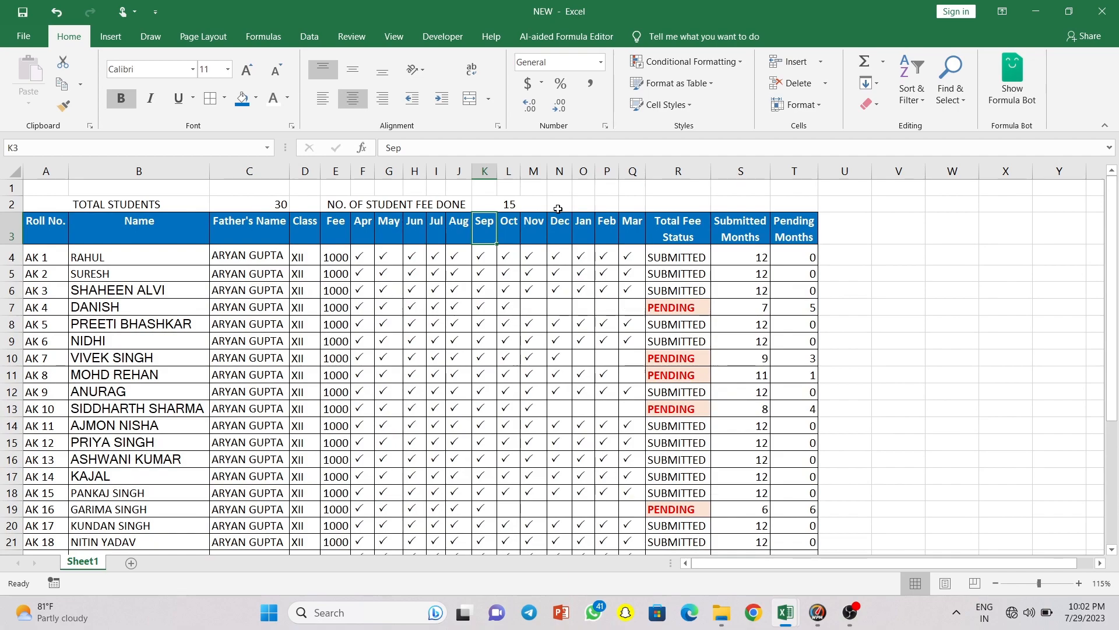
- Enter the label PENDING STUDENTS in merged cells N2:Q2 and remove the merge over N2:R2
{"action": "left_click", "coordinate": [550, 206]}
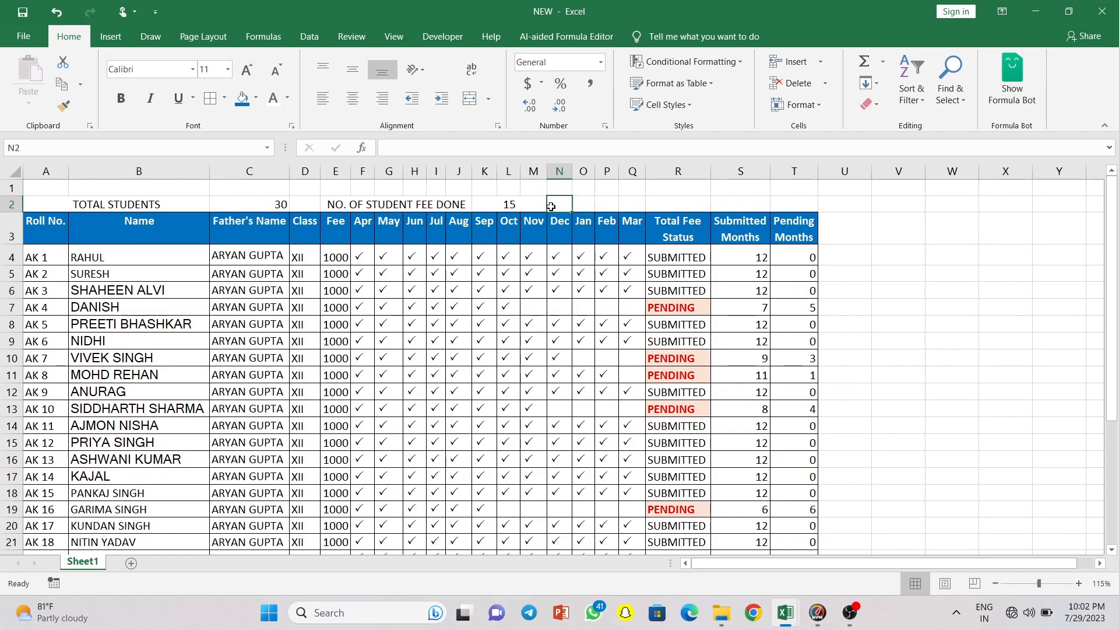
{"action": "left_click_drag", "start_coordinate": [551, 206], "coordinate": [633, 204]}
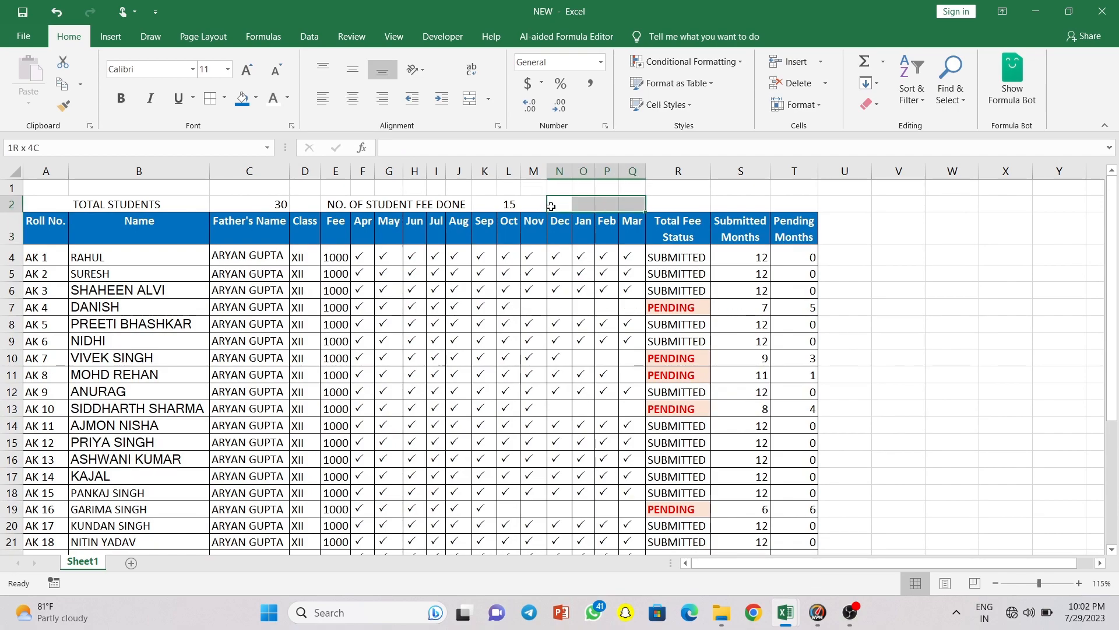
{"action": "left_click", "coordinate": [470, 98]}
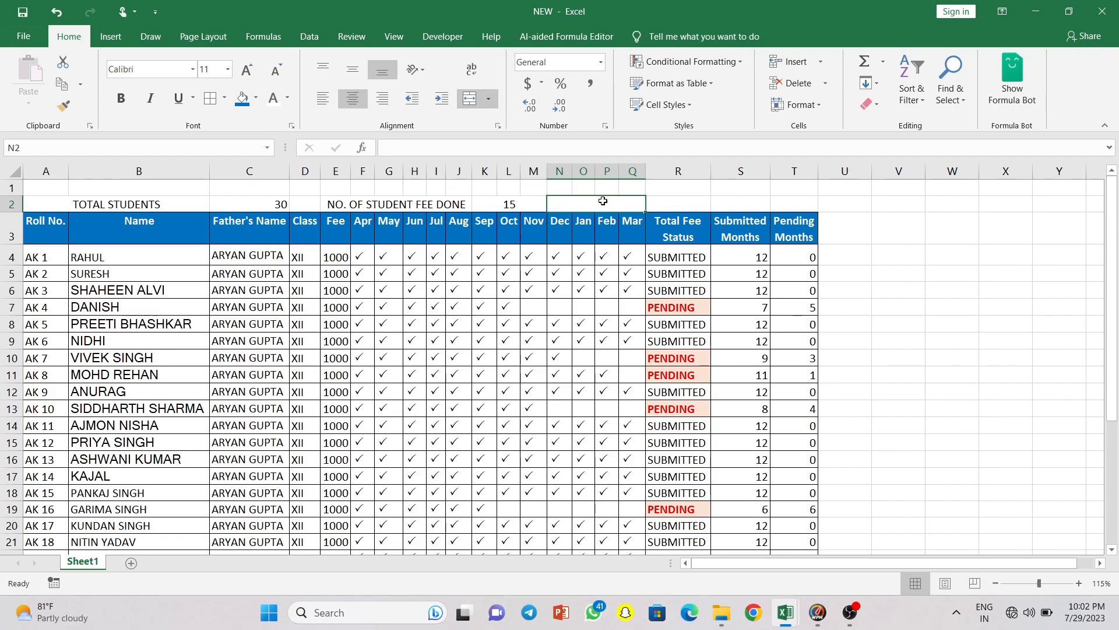
{"action": "type", "text": "PE"}
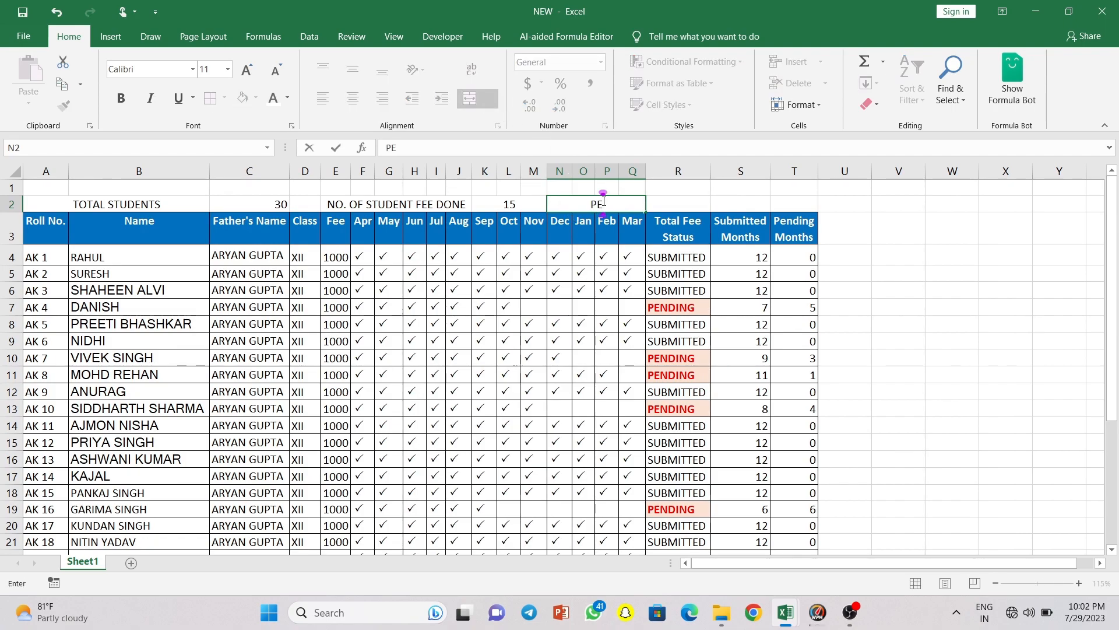
{"action": "type", "text": "NDING"}
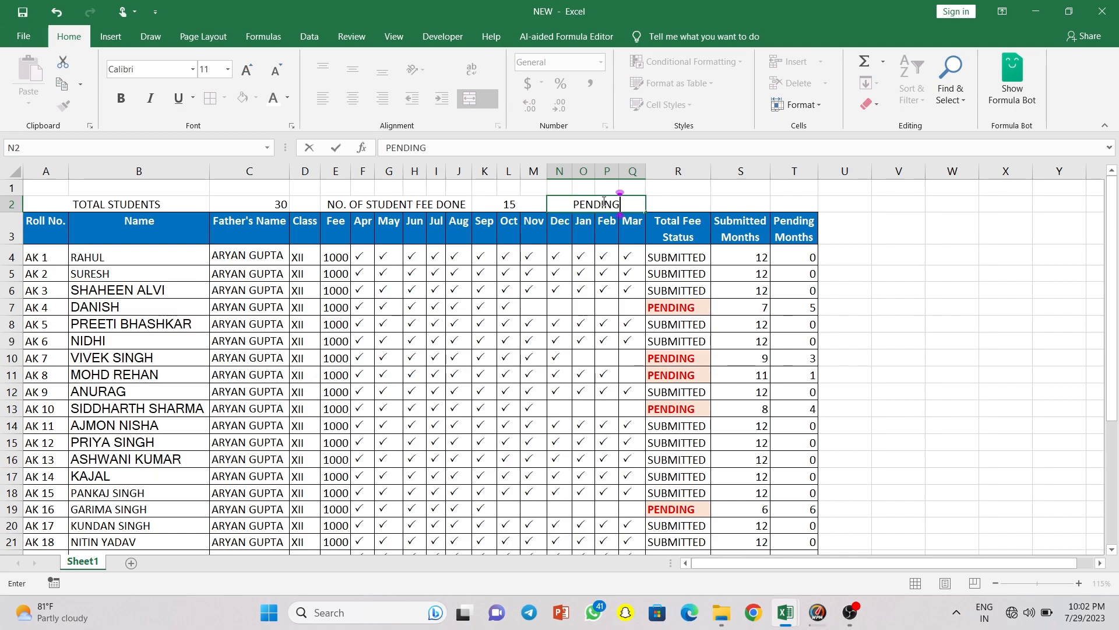
{"action": "type", "text": " STU"}
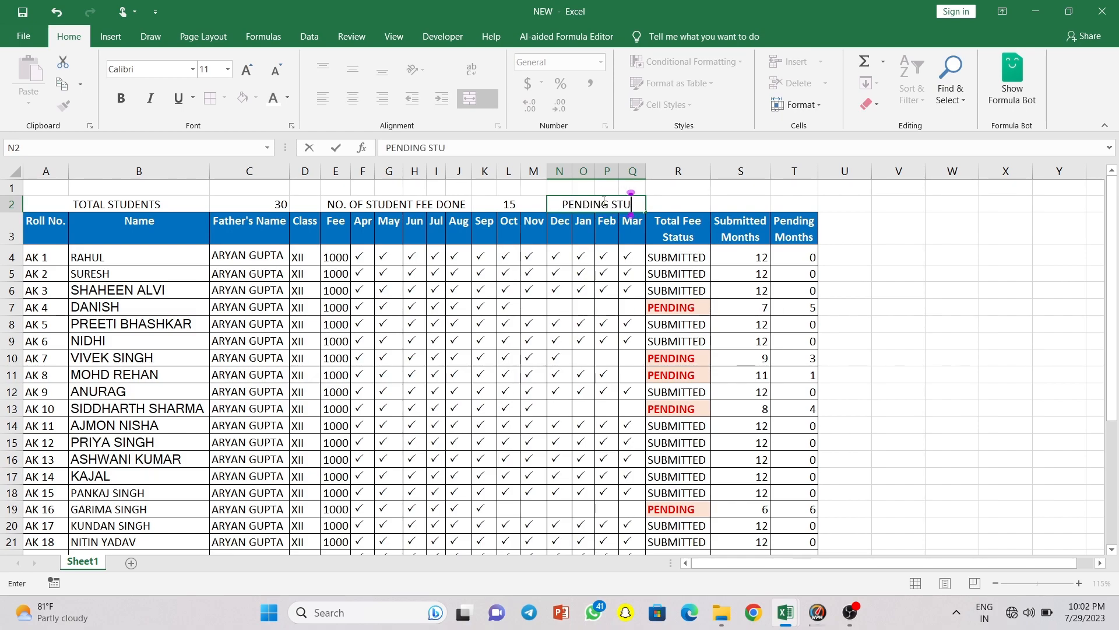
{"action": "type", "text": "DENT"}
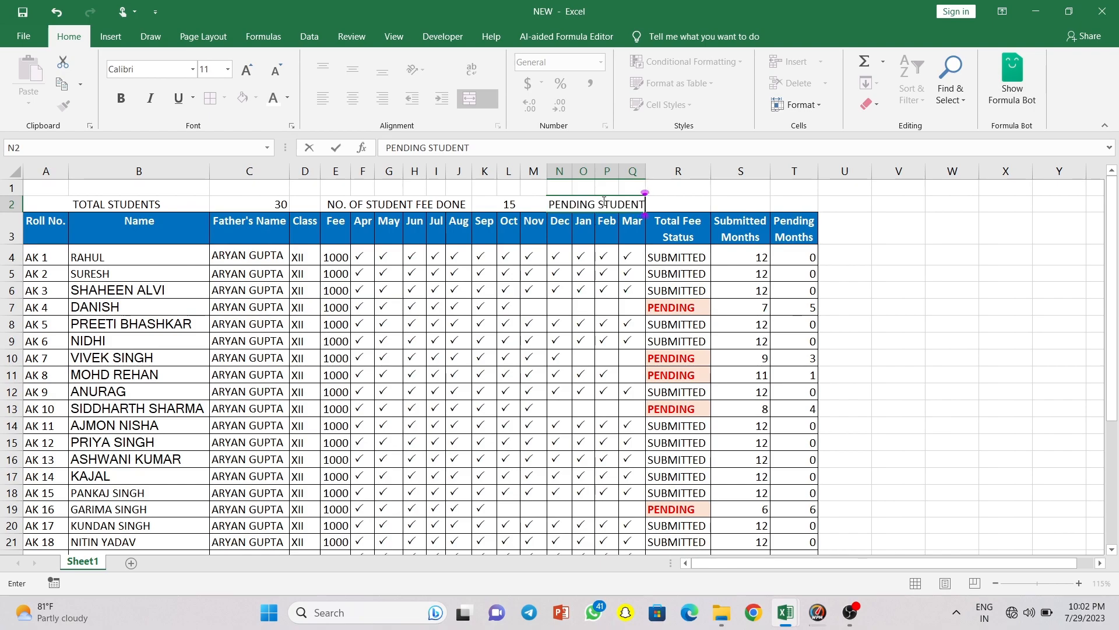
{"action": "type", "text": "S"}
{"action": "key", "text": "Tab"}
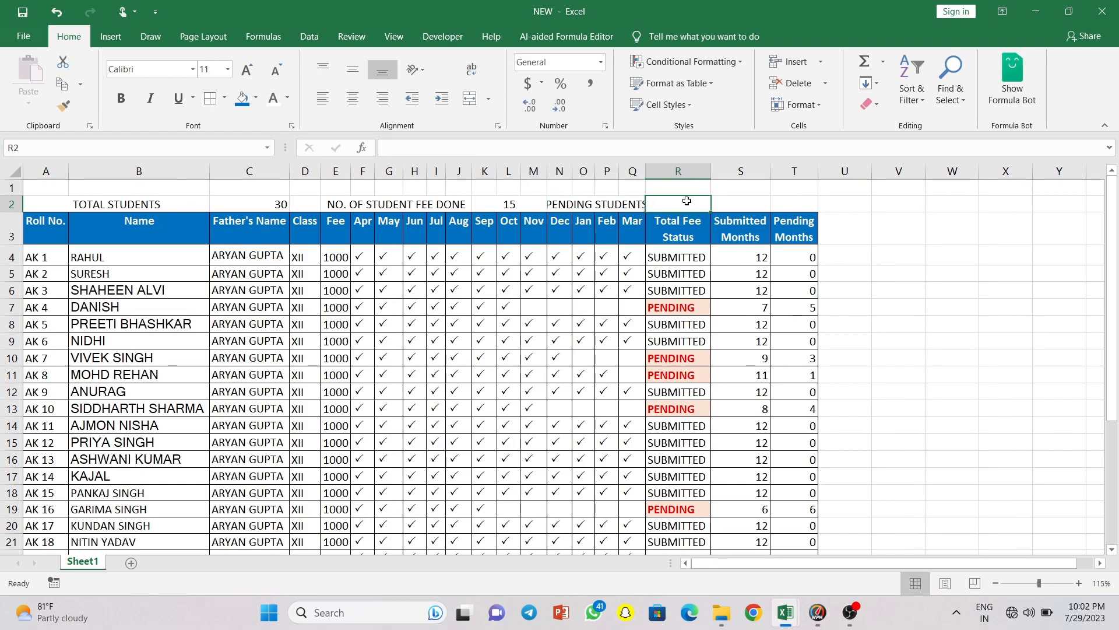
{"action": "left_click_drag", "start_coordinate": [622, 204], "coordinate": [679, 203]}
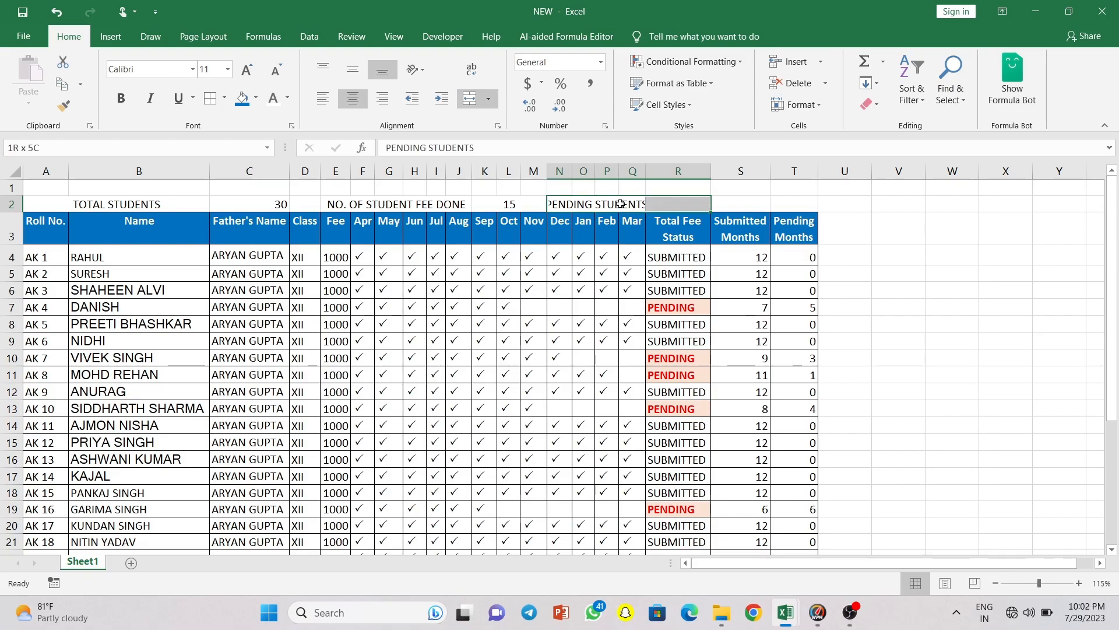
{"action": "left_click", "coordinate": [476, 100]}
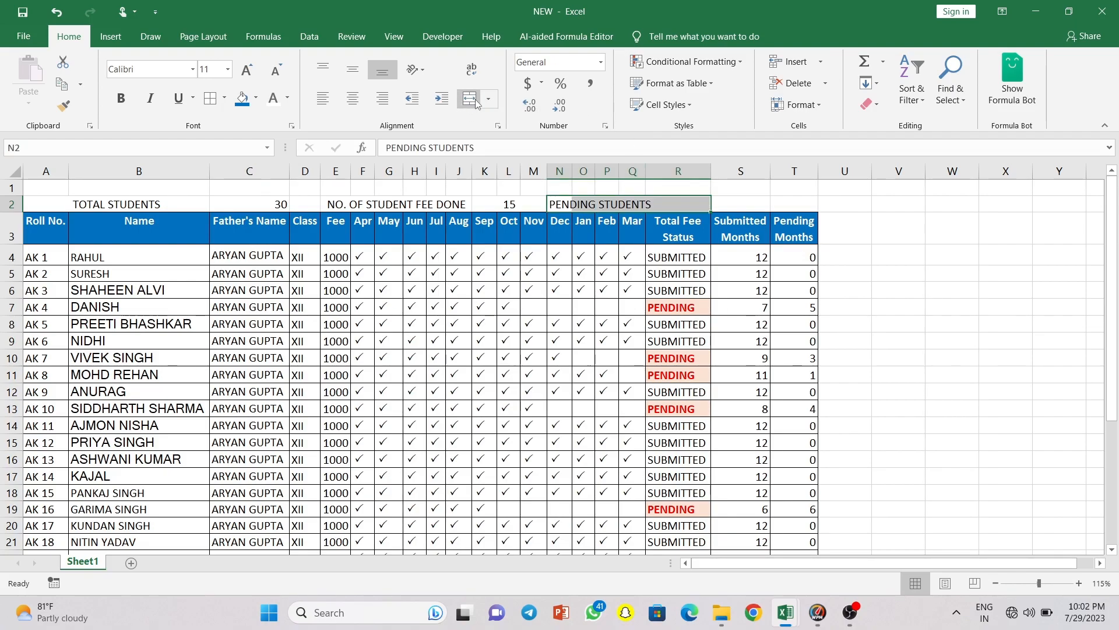
- Merge and center S2:T2 and enter =COUNTIF(R4:R1048576,"PENDING") there to count the students with pending fees
{"action": "left_click", "coordinate": [733, 203]}
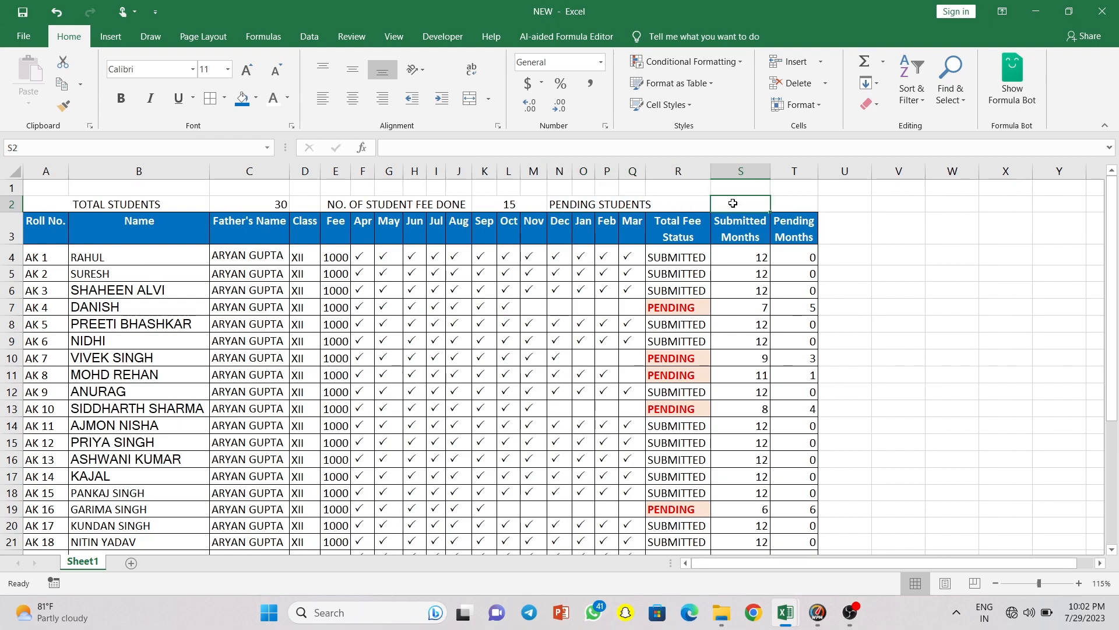
{"action": "left_click_drag", "start_coordinate": [733, 203], "coordinate": [795, 203]}
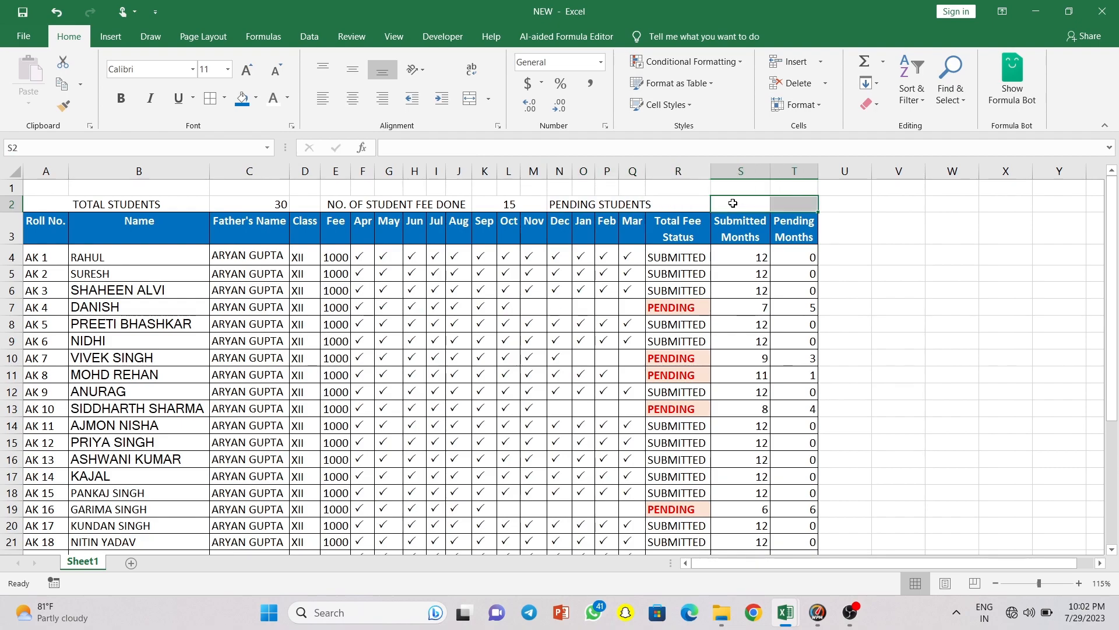
{"action": "left_click", "coordinate": [462, 102]}
{"action": "type", "text": "="}
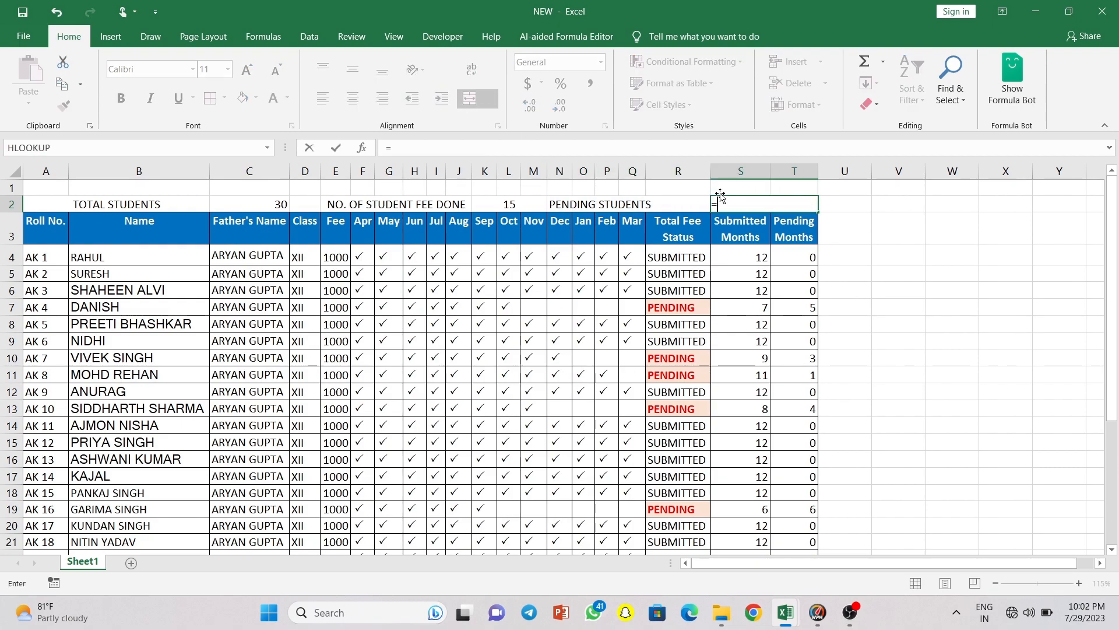
{"action": "type", "text": "COUNT"}
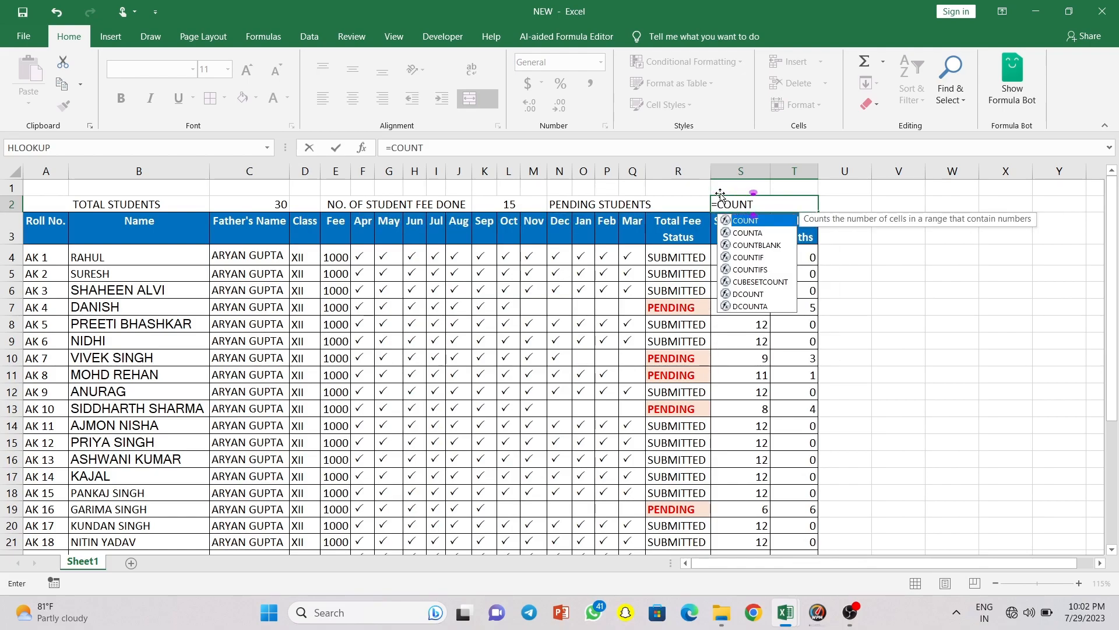
{"action": "type", "text": "IF("}
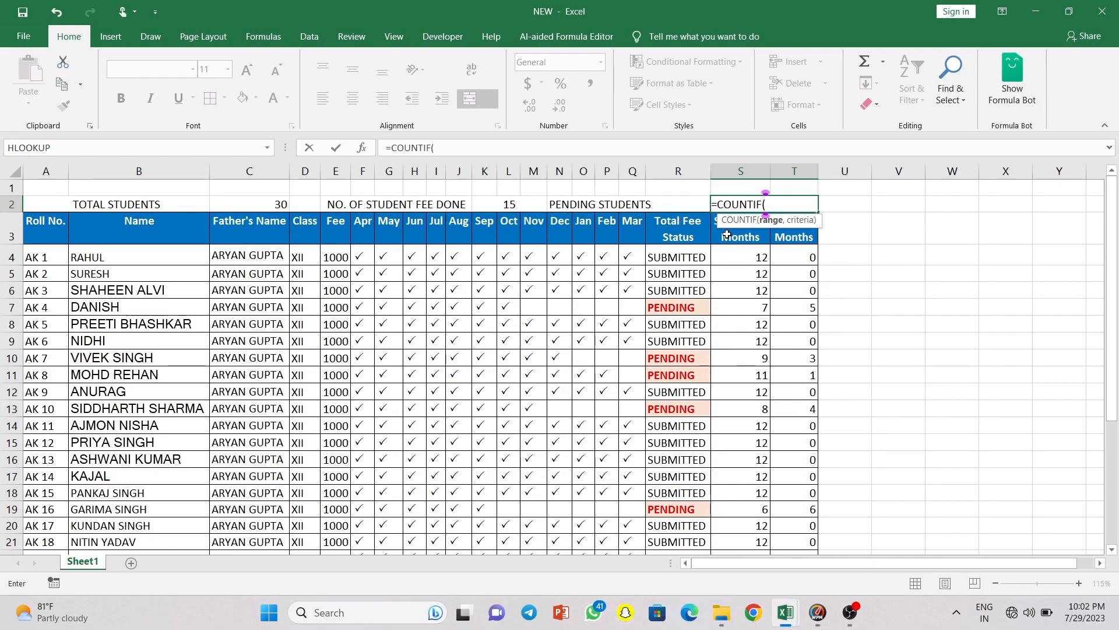
{"action": "left_click", "coordinate": [684, 257]}
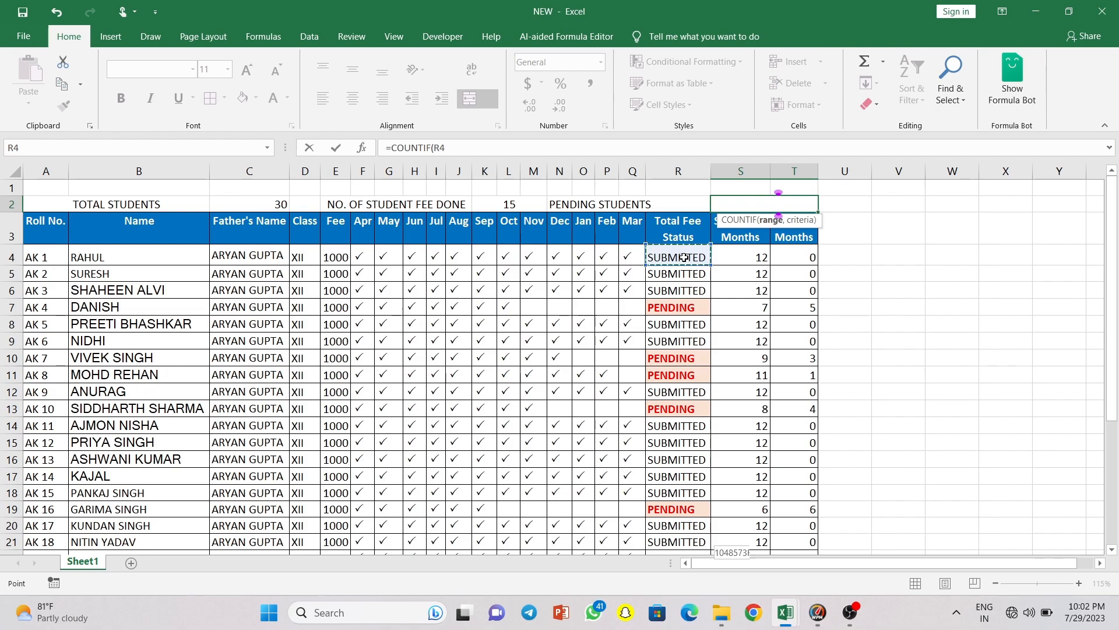
{"action": "key", "text": "ctrl+shift+Down"}
{"action": "key", "text": "ctrl+shift+Down"}
{"action": "type", "text": ",\"PENDIN"}
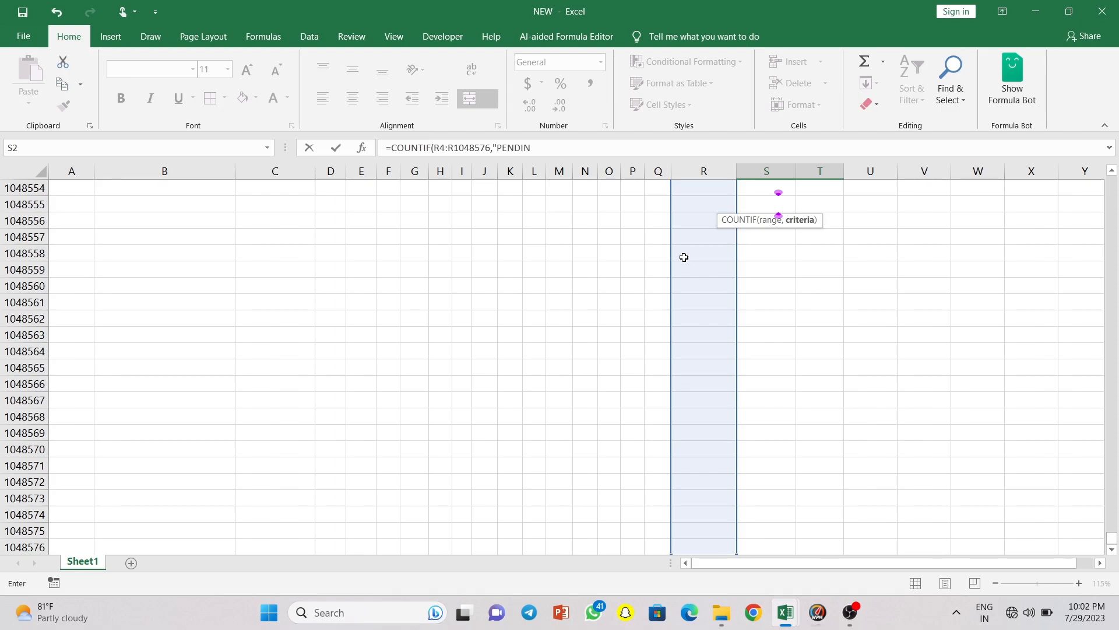
{"action": "type", "text": "G\")"}
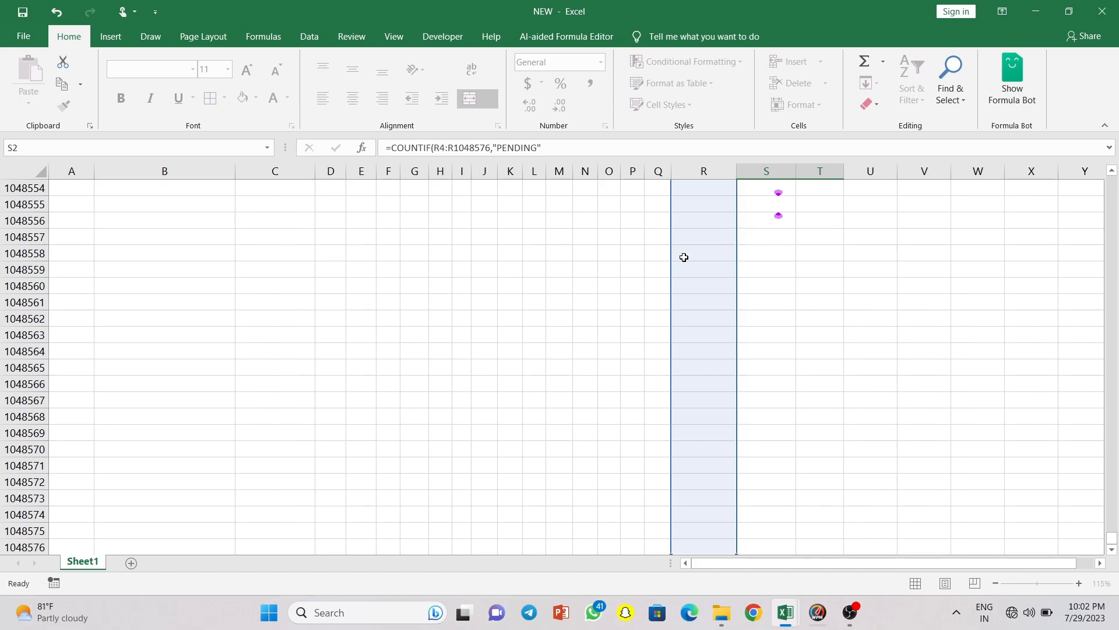
{"action": "key", "text": "Return"}
{"action": "scroll", "coordinate": [646, 336], "scroll_direction": "down", "scroll_amount": 1}
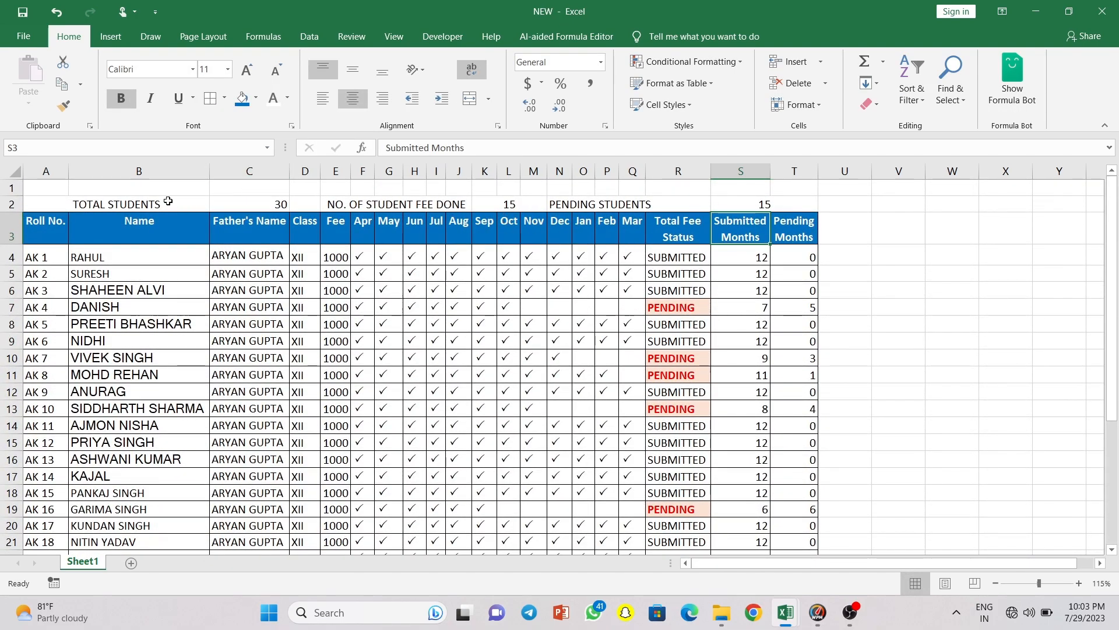
- Make the TOTAL STUDENTS label in A2 bold and give it the standard Orange fill
{"action": "left_click", "coordinate": [129, 198]}
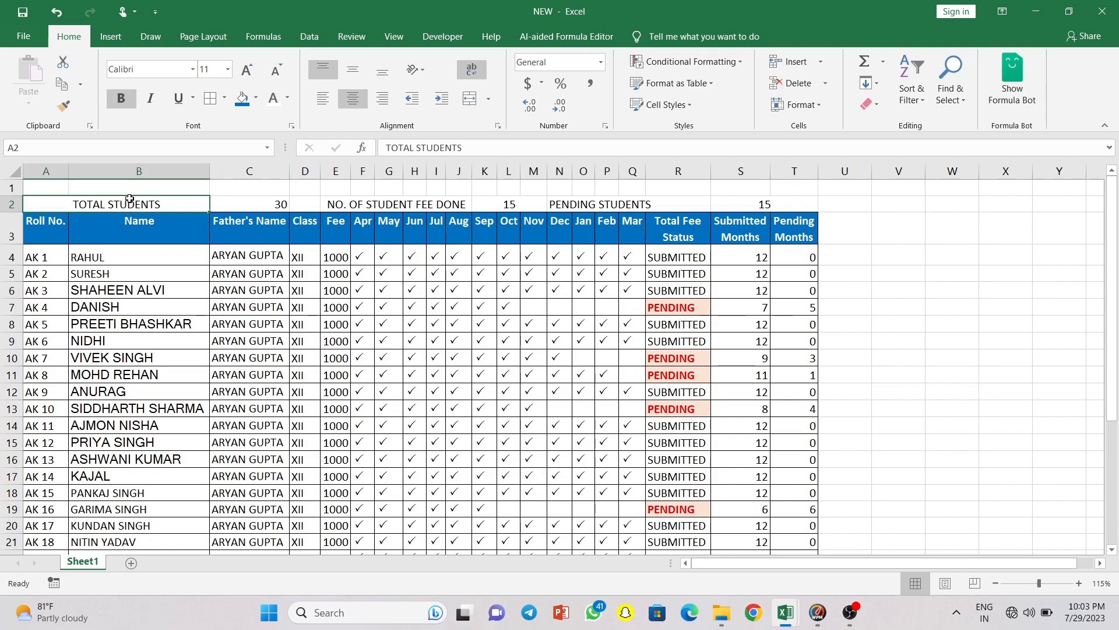
{"action": "left_click", "coordinate": [121, 99]}
{"action": "left_click", "coordinate": [256, 100]}
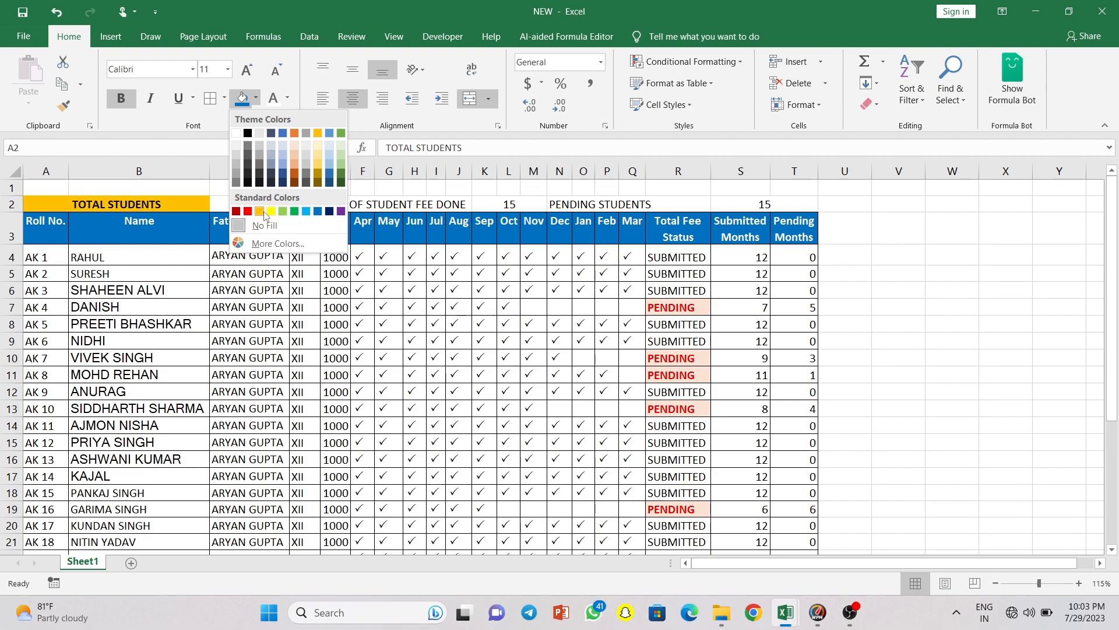
{"action": "left_click", "coordinate": [260, 211]}
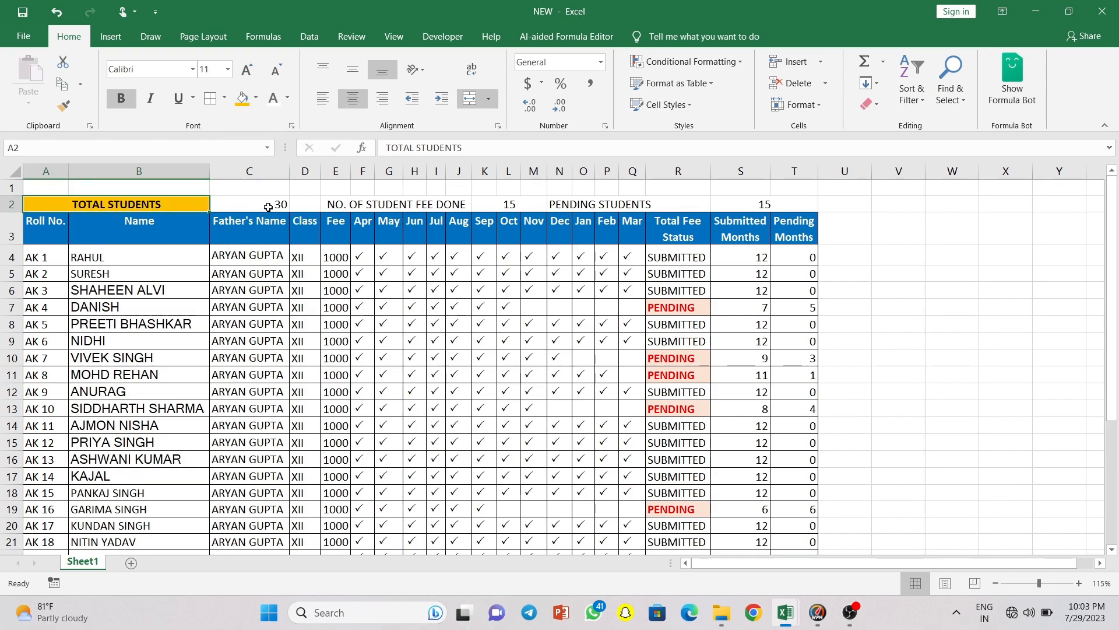
- Give the total students count in C2 a black fill and a white font color
{"action": "left_click", "coordinate": [267, 207]}
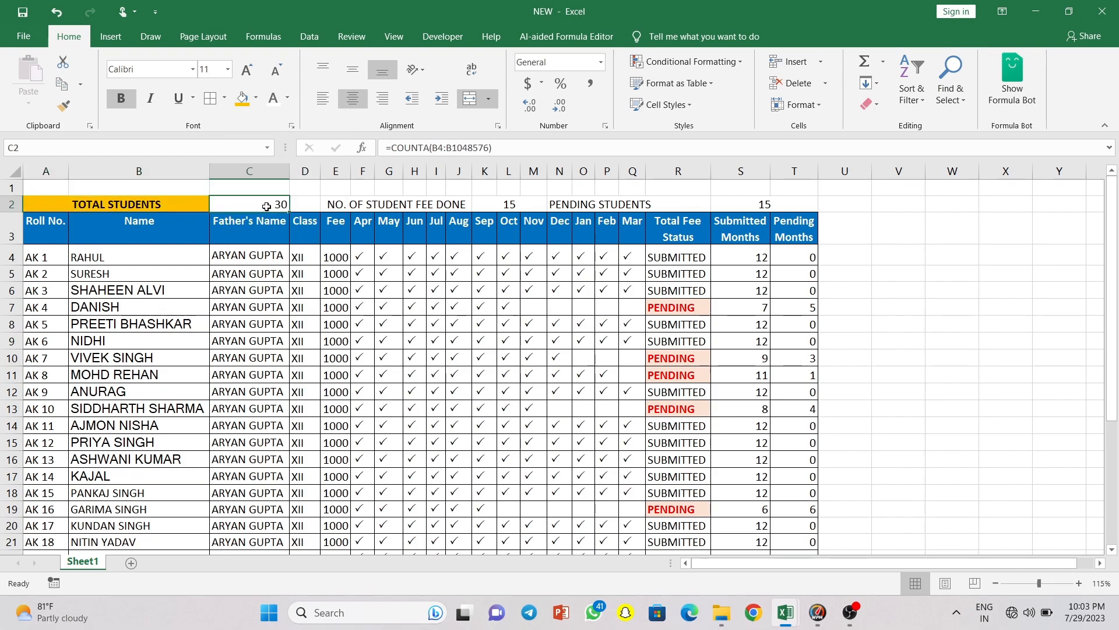
{"action": "left_click", "coordinate": [288, 99]}
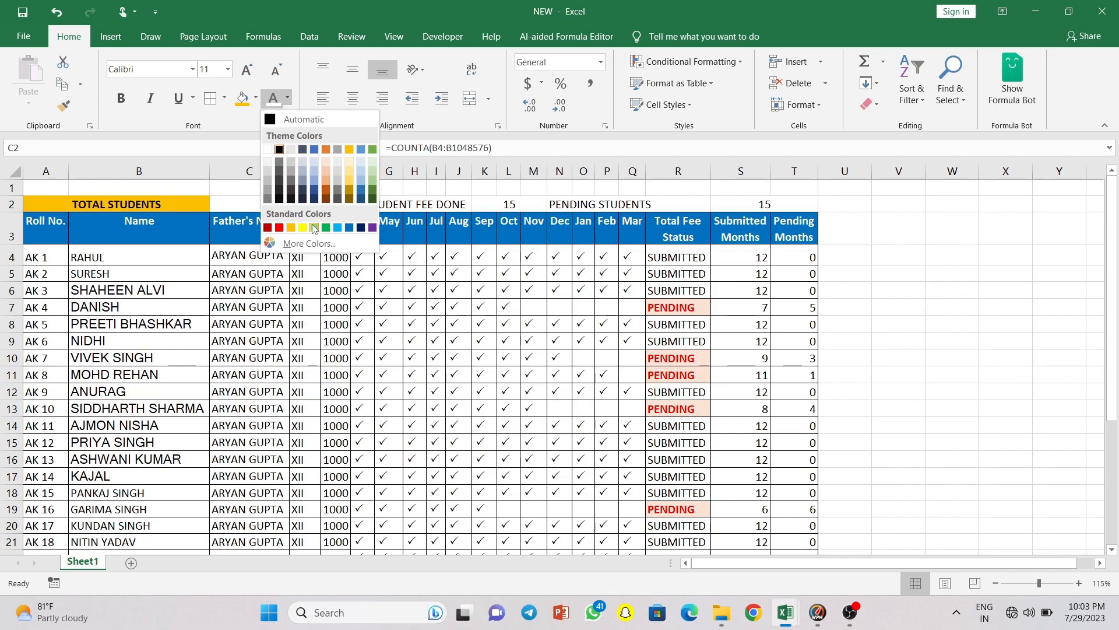
{"action": "left_click", "coordinate": [312, 225]}
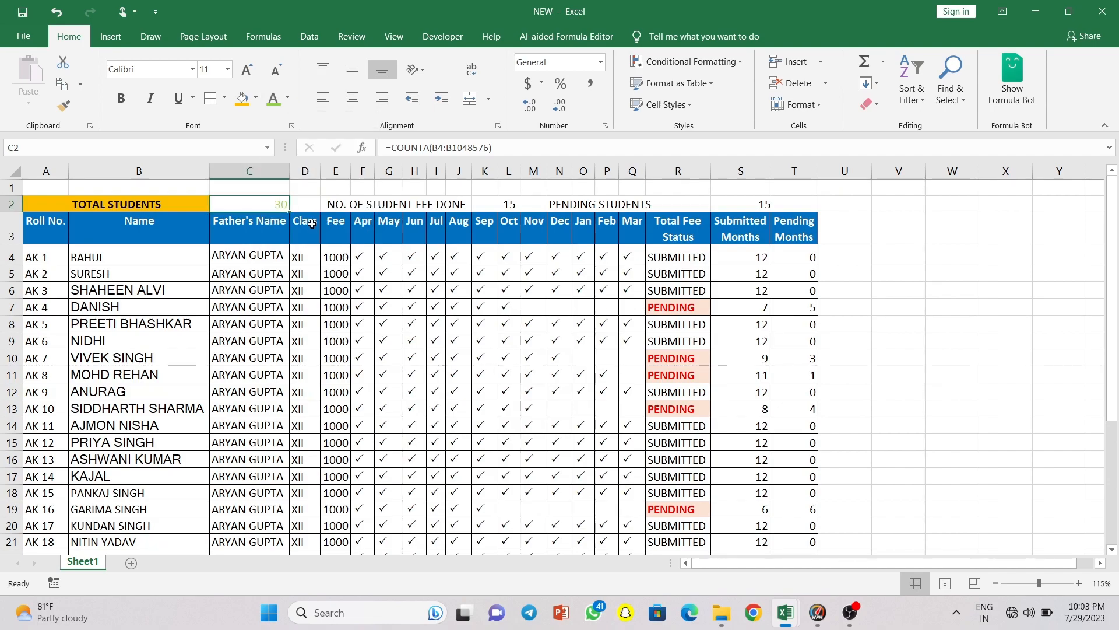
{"action": "left_click", "coordinate": [256, 98]}
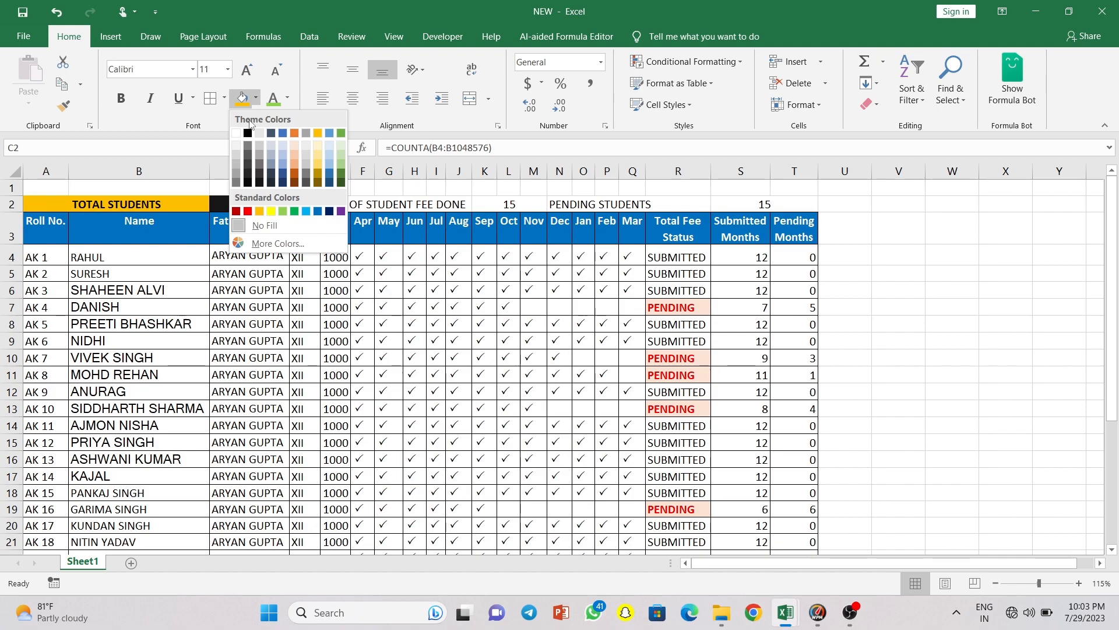
{"action": "left_click", "coordinate": [248, 134]}
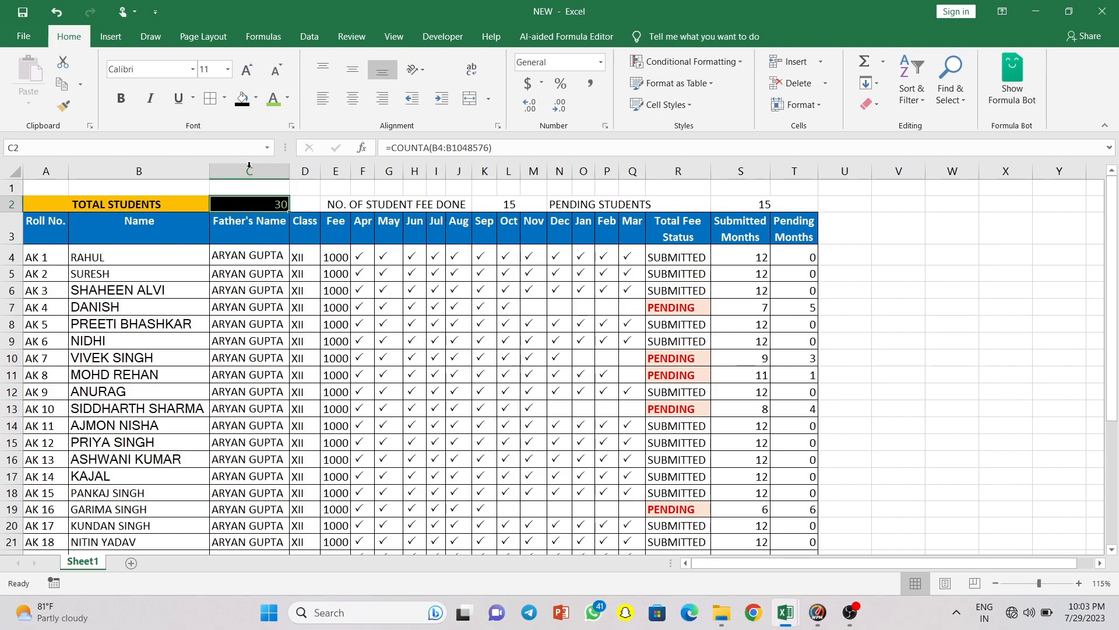
{"action": "left_click", "coordinate": [288, 99]}
{"action": "left_click", "coordinate": [268, 150]}
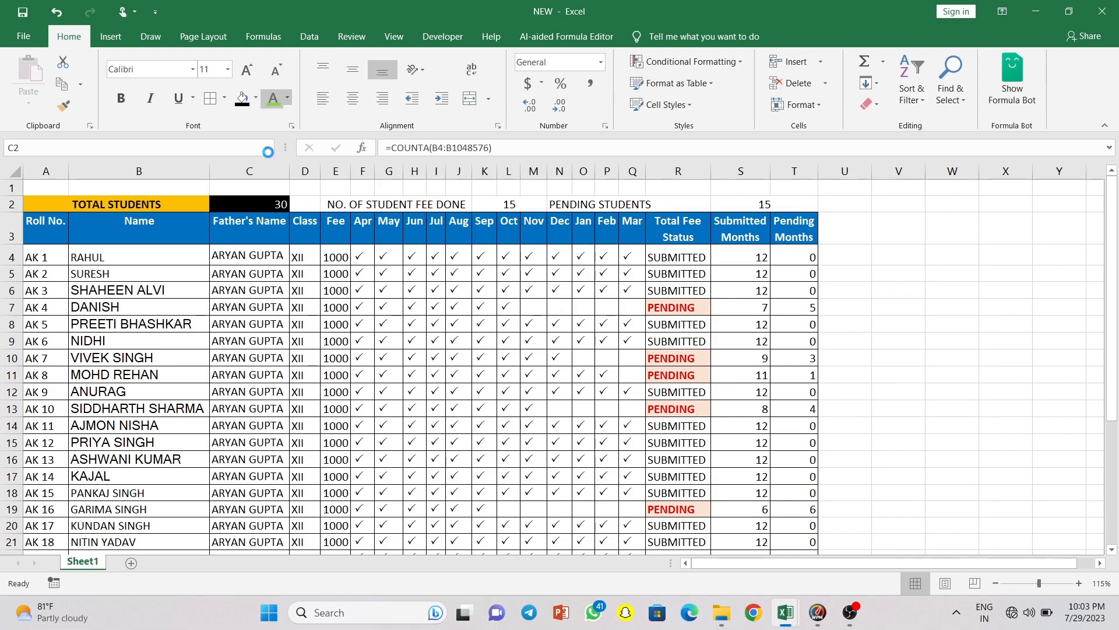
- Make the count in C2 bold and center it horizontally and vertically
{"action": "left_click", "coordinate": [128, 97]}
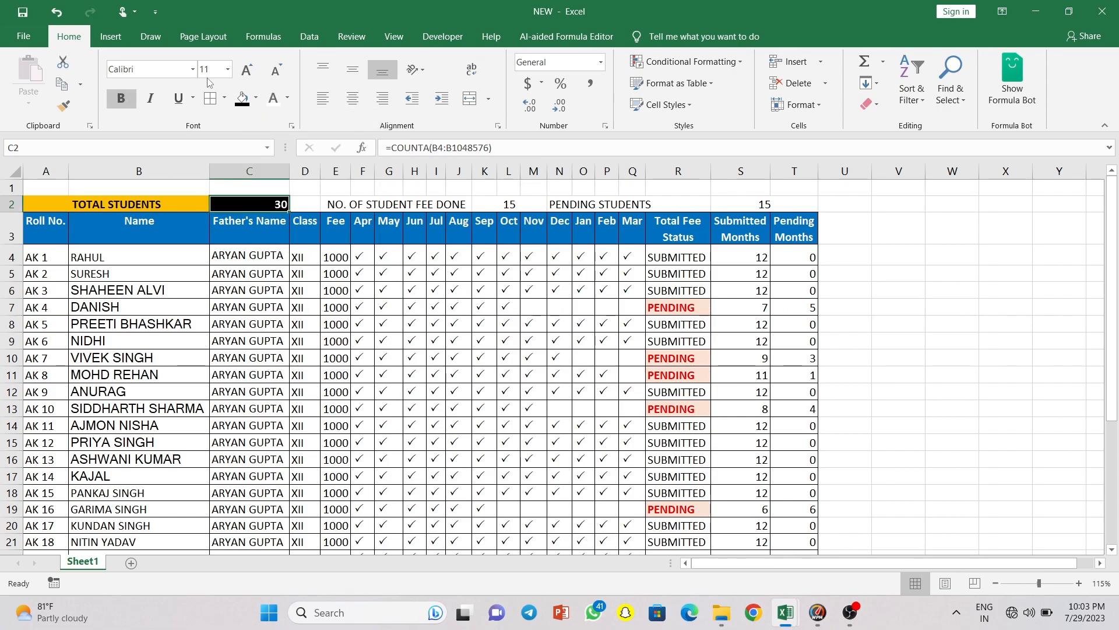
{"action": "left_click", "coordinate": [353, 97]}
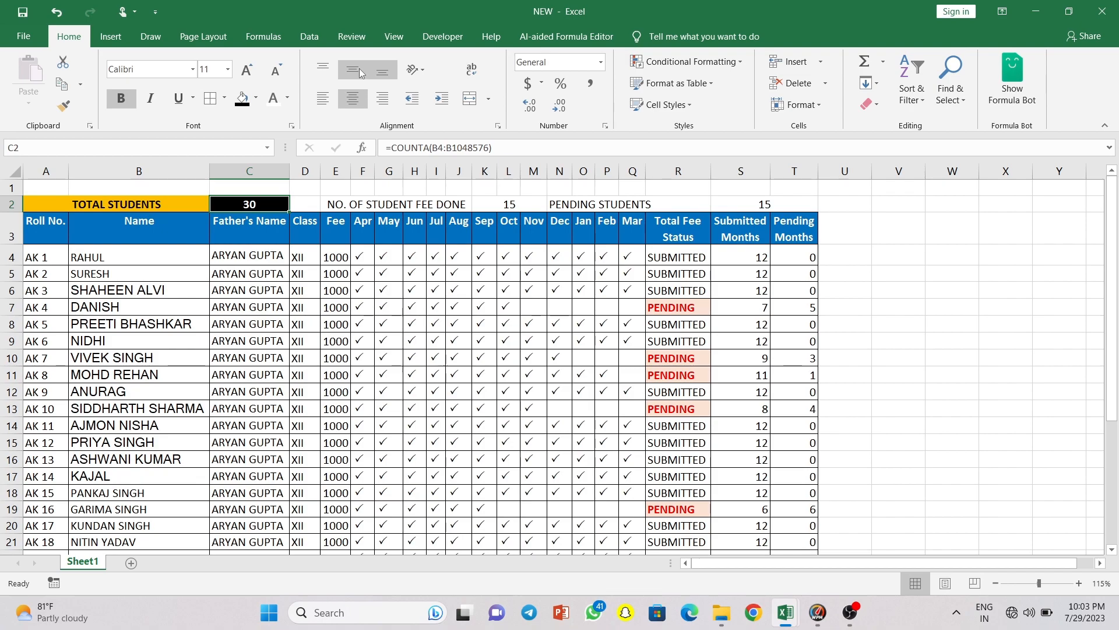
{"action": "left_click", "coordinate": [359, 68]}
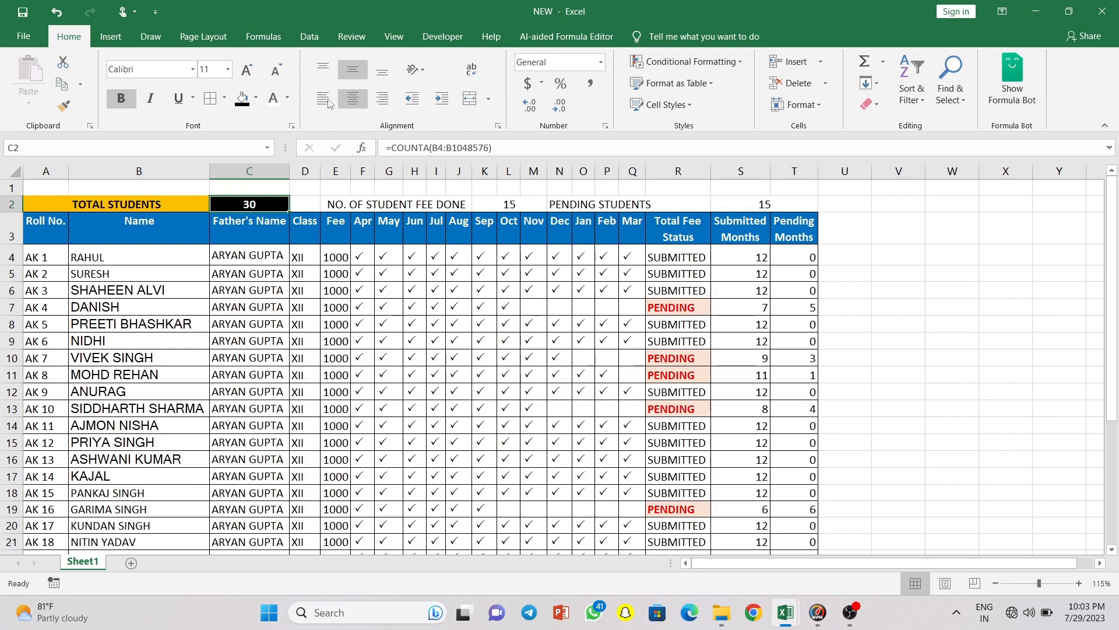
- Copy the TOTAL STUDENTS label's formatting onto the NO. OF STUDENT FEE DONE label in E2:J2 and unmerge those cells
{"action": "left_click", "coordinate": [331, 208]}
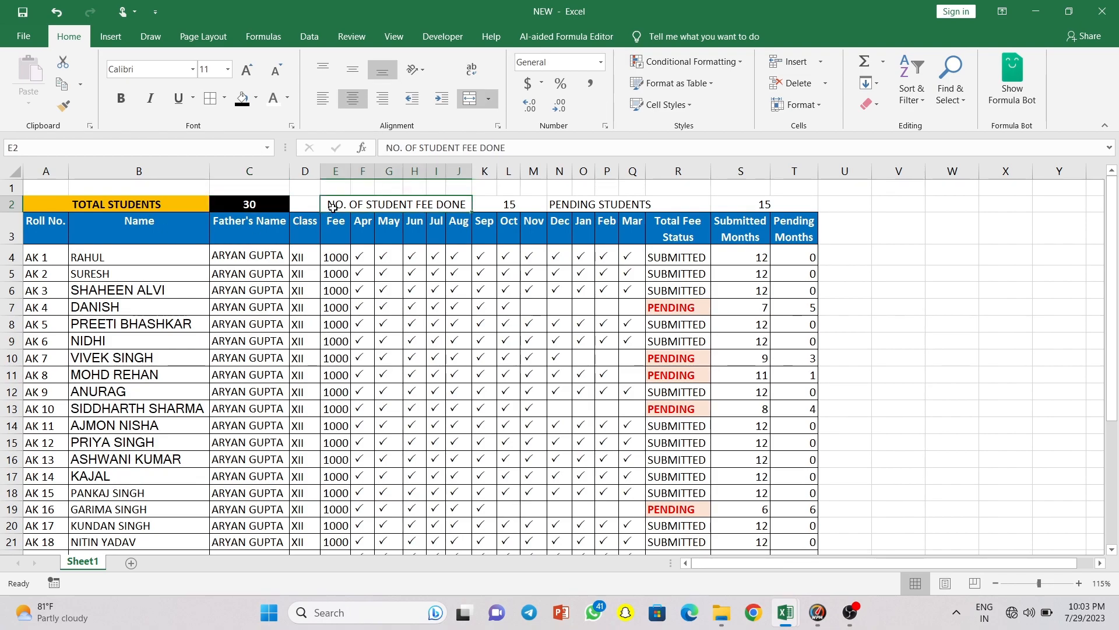
{"action": "left_click", "coordinate": [126, 204]}
{"action": "left_click", "coordinate": [58, 108]}
{"action": "left_click", "coordinate": [322, 208]}
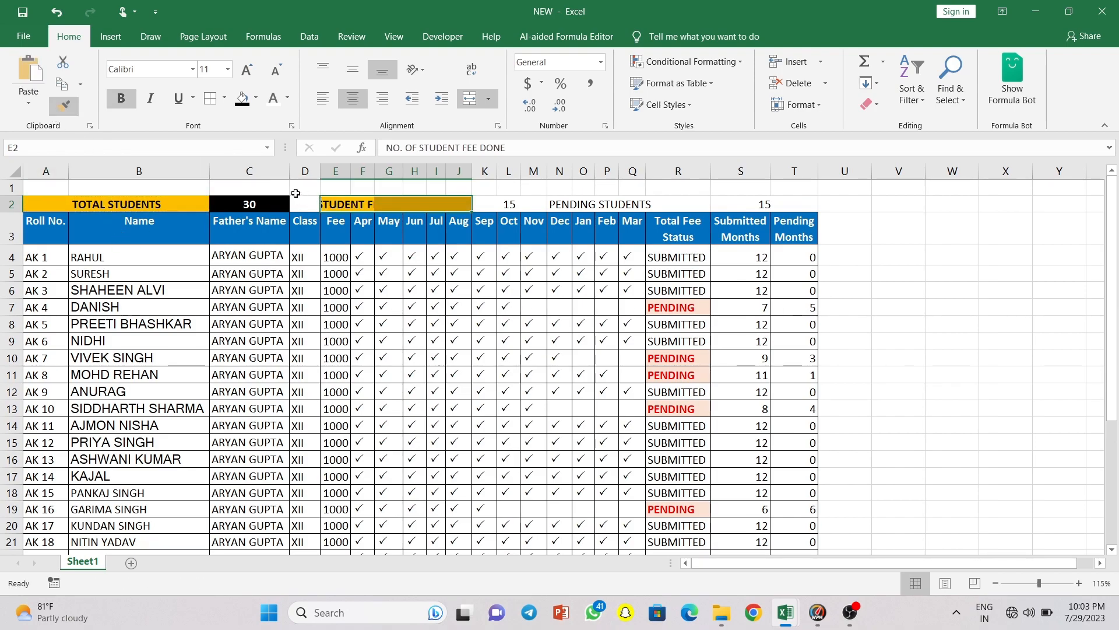
{"action": "left_click", "coordinate": [470, 98]}
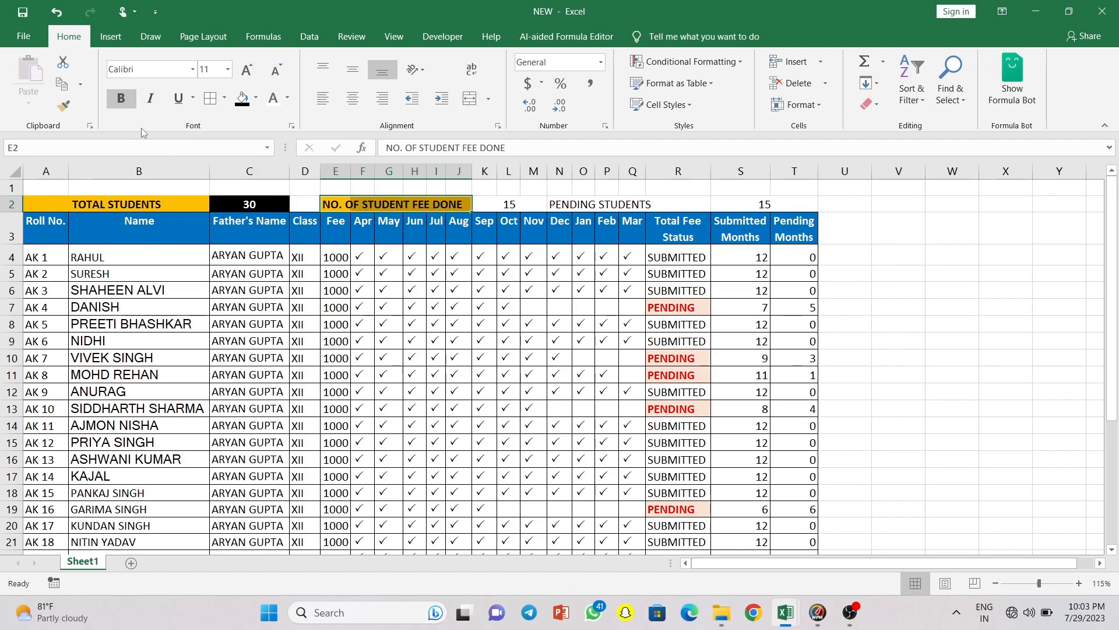
- Try to copy the NO. OF STUDENT FEE DONE label's formatting onto the PENDING STUDENTS label in row 2
{"action": "left_click", "coordinate": [64, 106]}
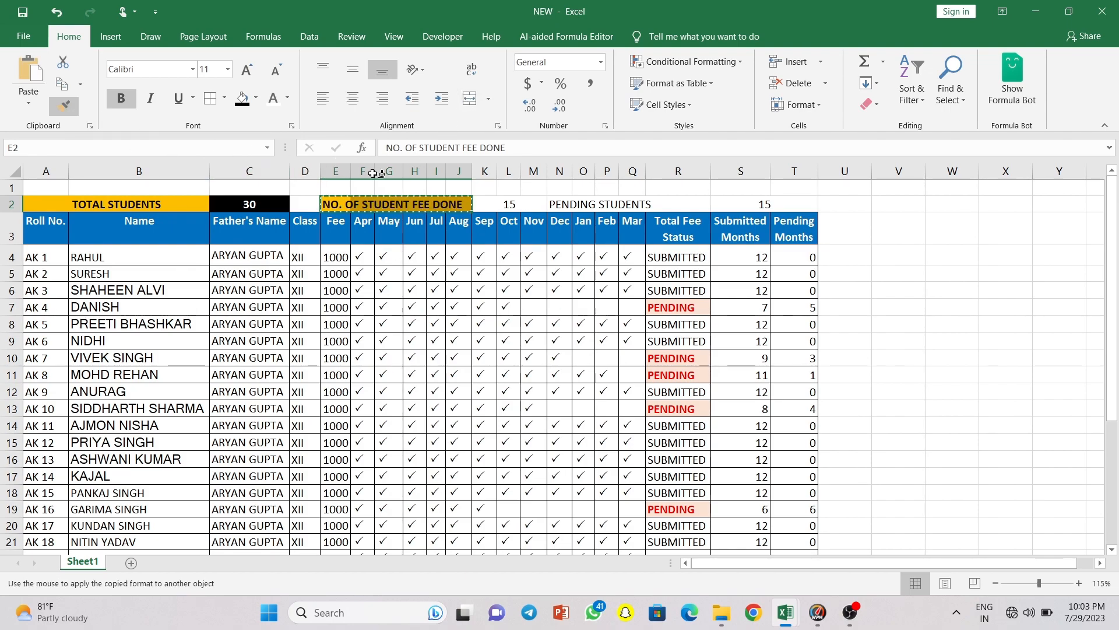
{"action": "left_click", "coordinate": [558, 202]}
{"action": "left_click", "coordinate": [669, 271]}
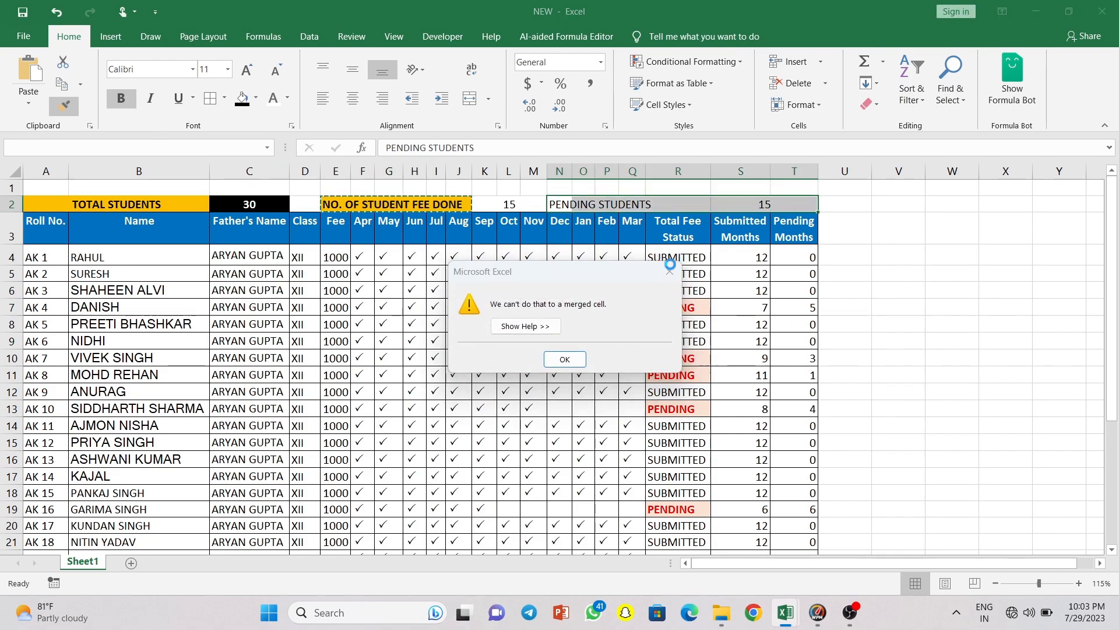
- Merge and center the PENDING STUDENTS label across N2:R2
{"action": "left_click", "coordinate": [562, 204]}
{"action": "key", "text": "shift+Right"}
{"action": "key", "text": "shift+Right"}
{"action": "key", "text": "shift+Right"}
{"action": "key", "text": "shift+Right"}
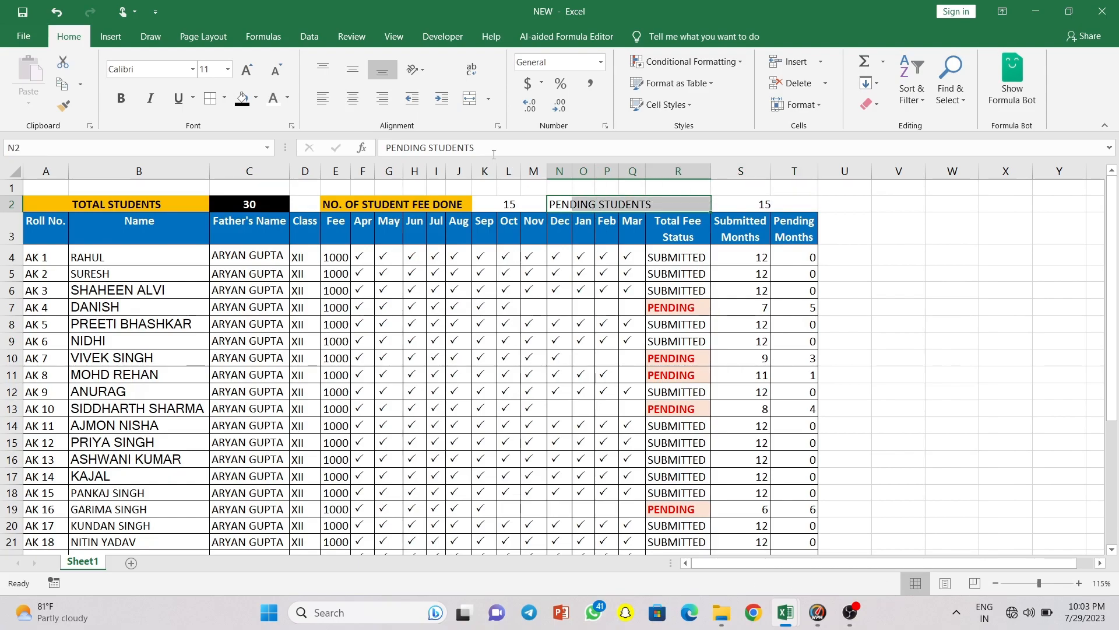
{"action": "left_click", "coordinate": [469, 101]}
- Give the PENDING STUDENTS label the standard Orange fill and make it bold
{"action": "left_click", "coordinate": [258, 101]}
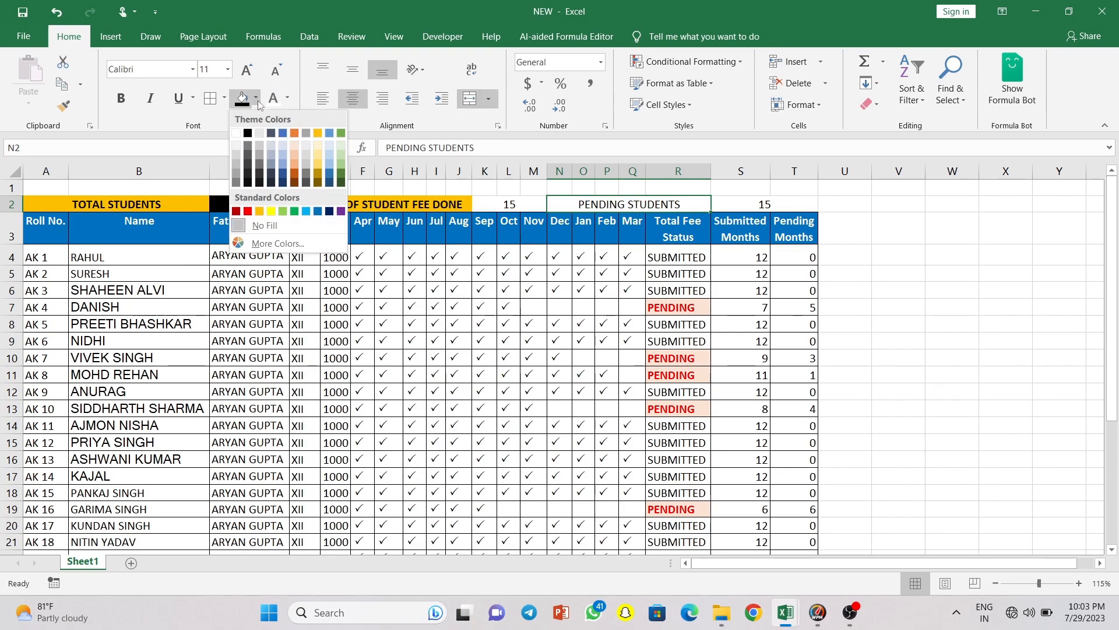
{"action": "left_click", "coordinate": [260, 211]}
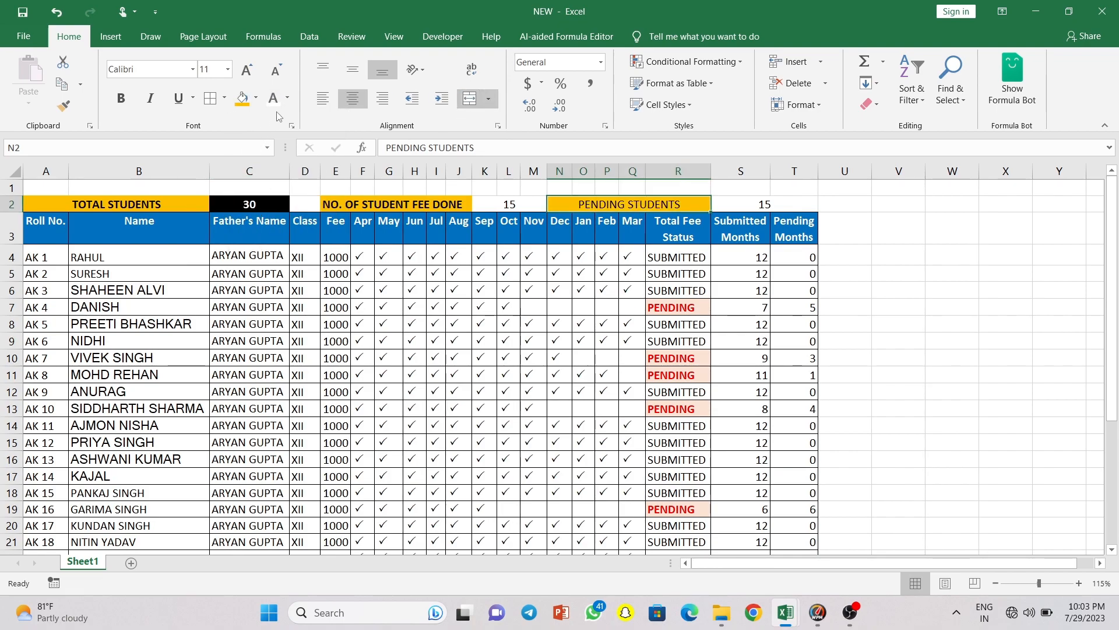
{"action": "left_click", "coordinate": [121, 99]}
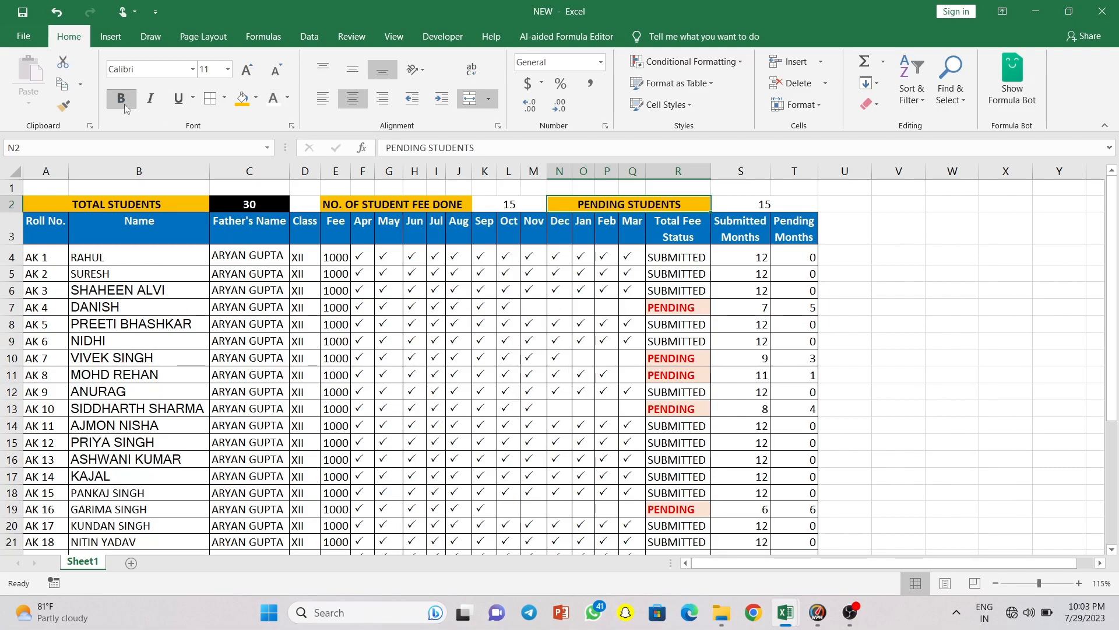
- Format the fee-done count in K2 with a standard Green font, a black fill and bold text
{"action": "left_click", "coordinate": [509, 205]}
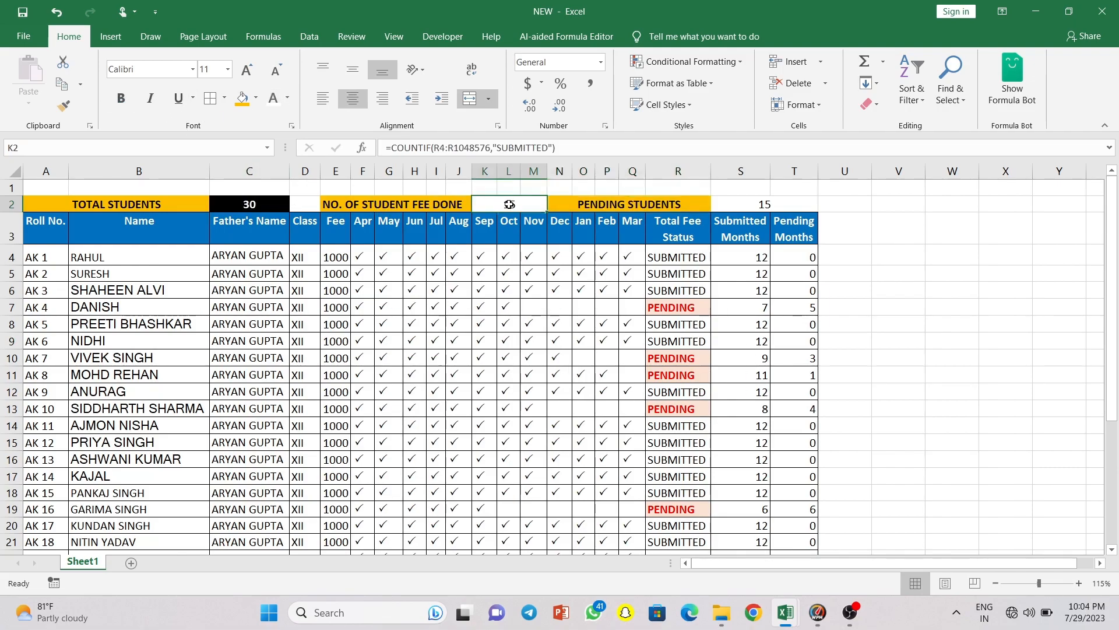
{"action": "left_click", "coordinate": [287, 100]}
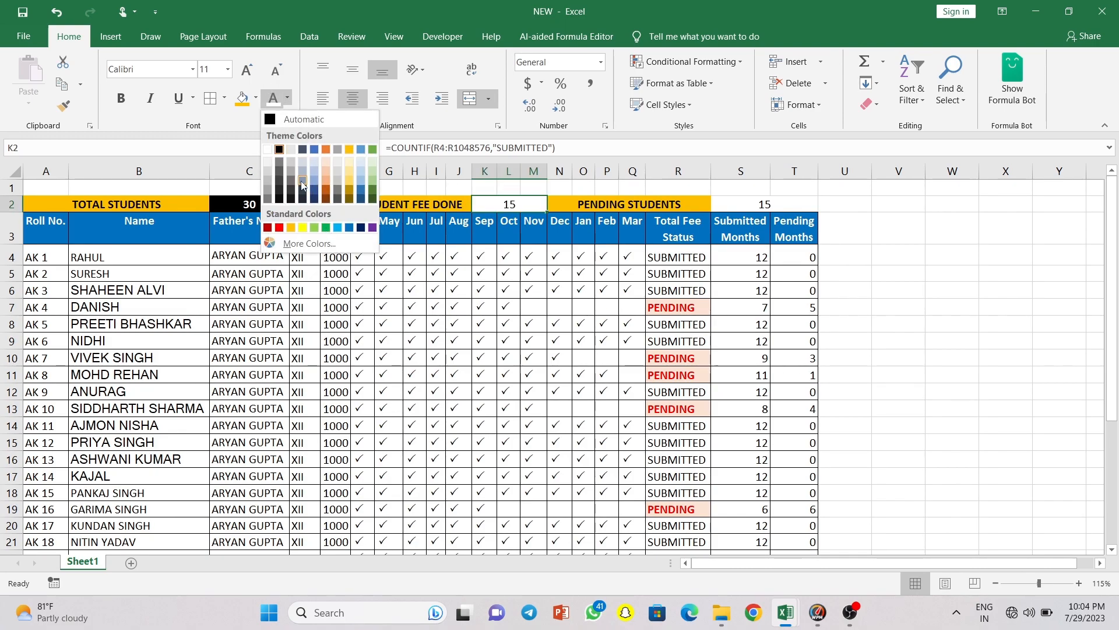
{"action": "left_click", "coordinate": [326, 227]}
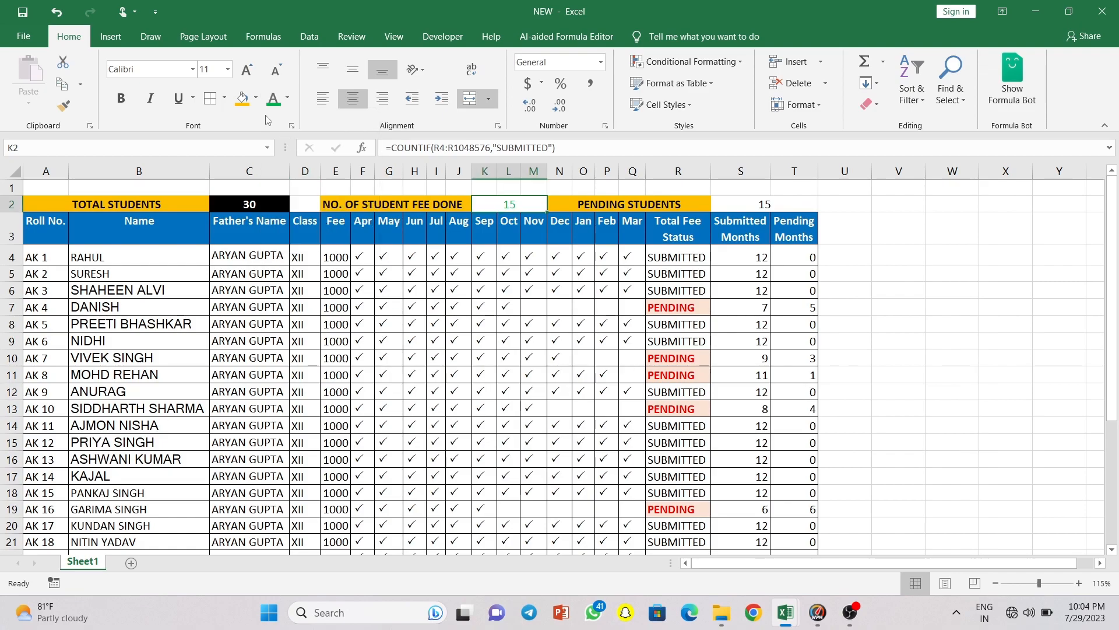
{"action": "left_click", "coordinate": [255, 100]}
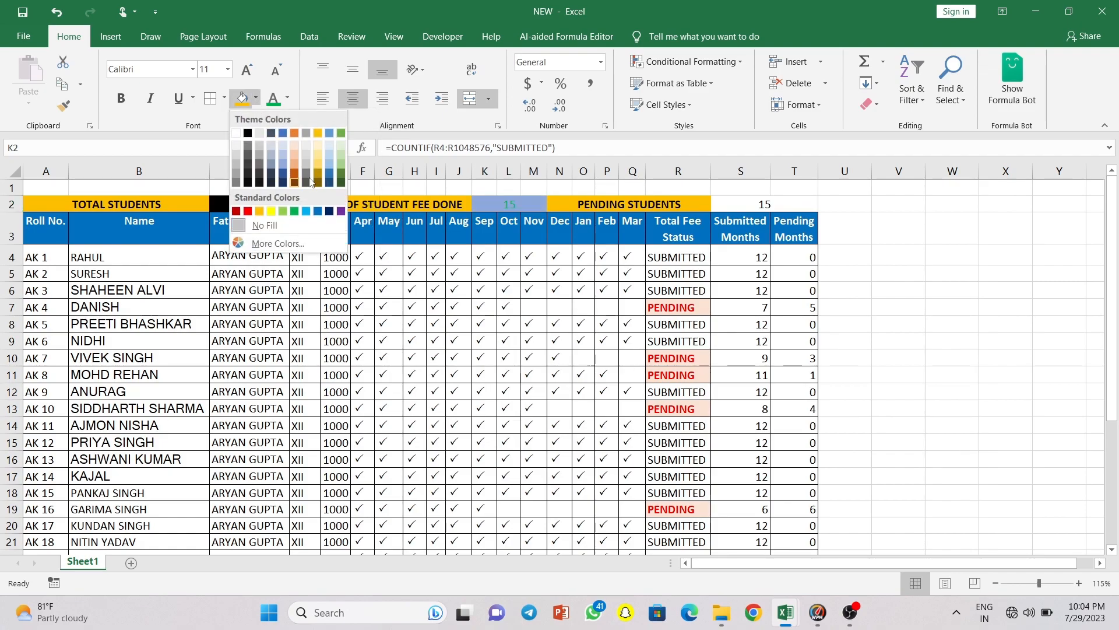
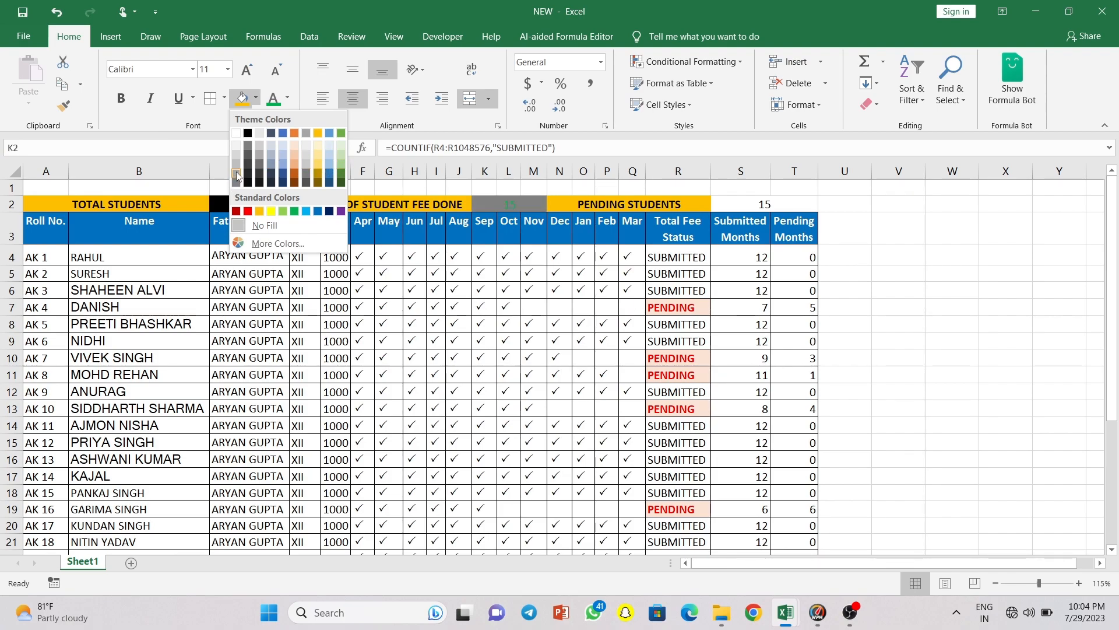
{"action": "left_click", "coordinate": [247, 135]}
{"action": "left_click", "coordinate": [118, 99]}
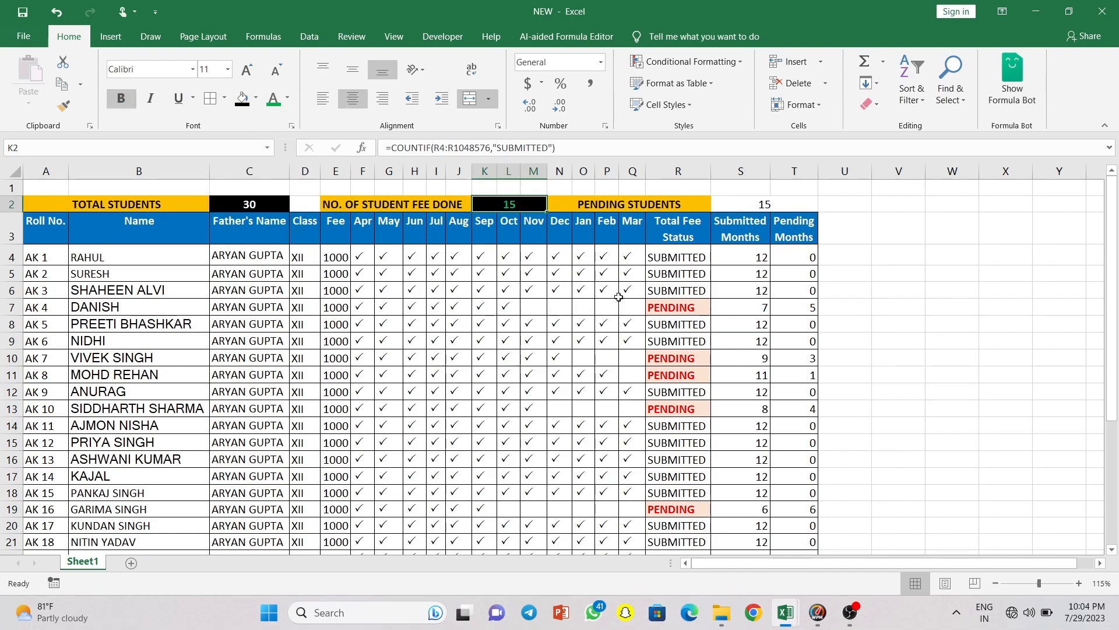
- Format the pending students count in S2 with a standard Red font, bold text and a black fill
{"action": "left_click", "coordinate": [760, 205]}
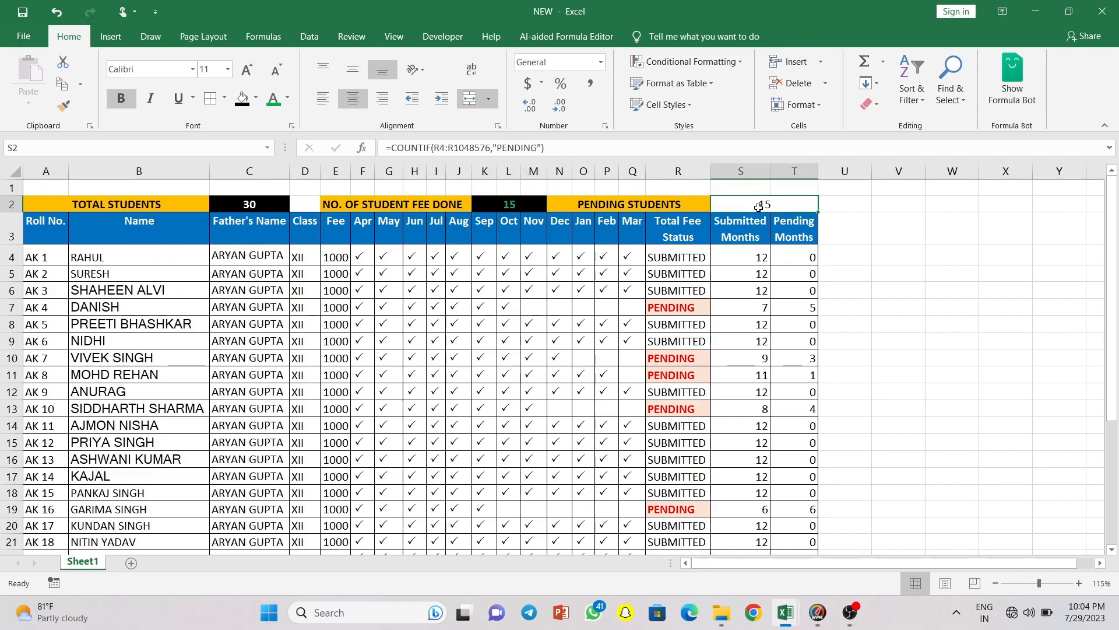
{"action": "left_click", "coordinate": [288, 100]}
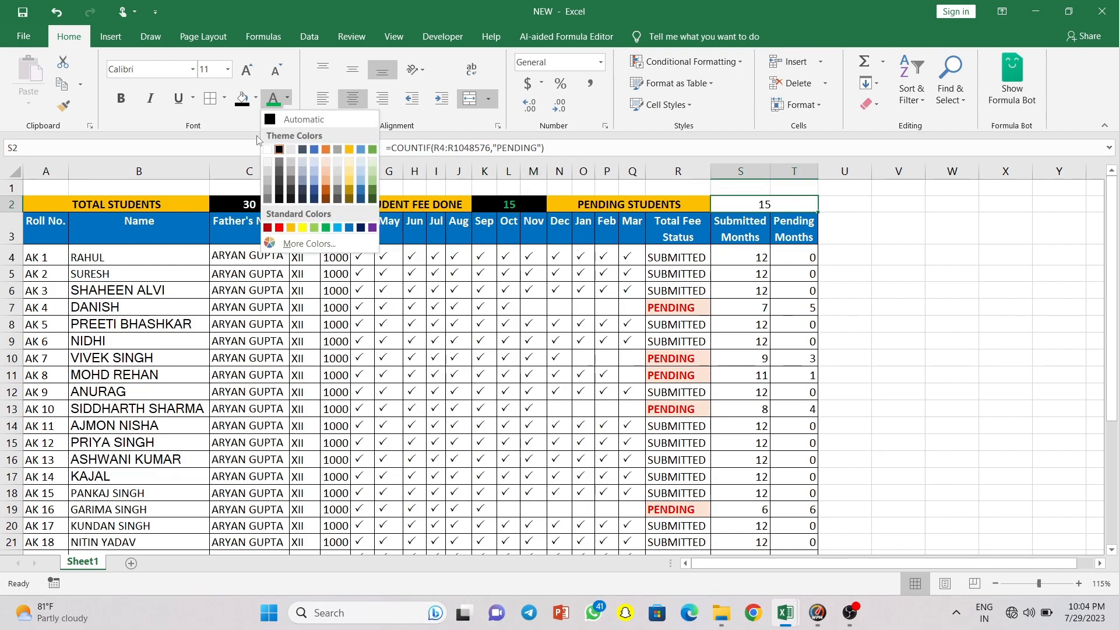
{"action": "left_click", "coordinate": [281, 228]}
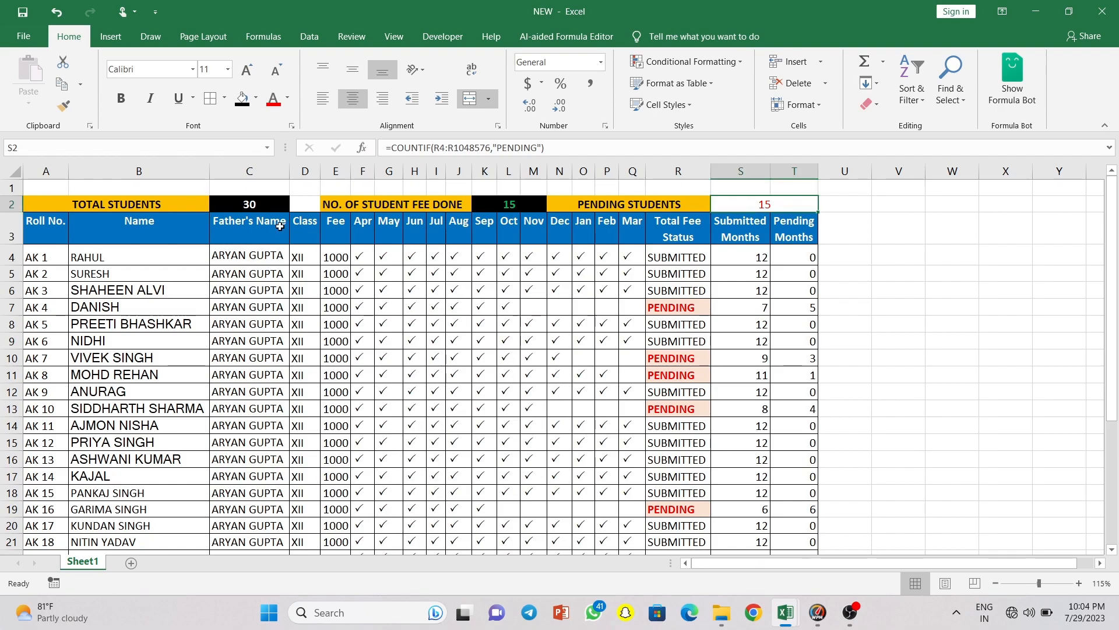
{"action": "left_click", "coordinate": [121, 98]}
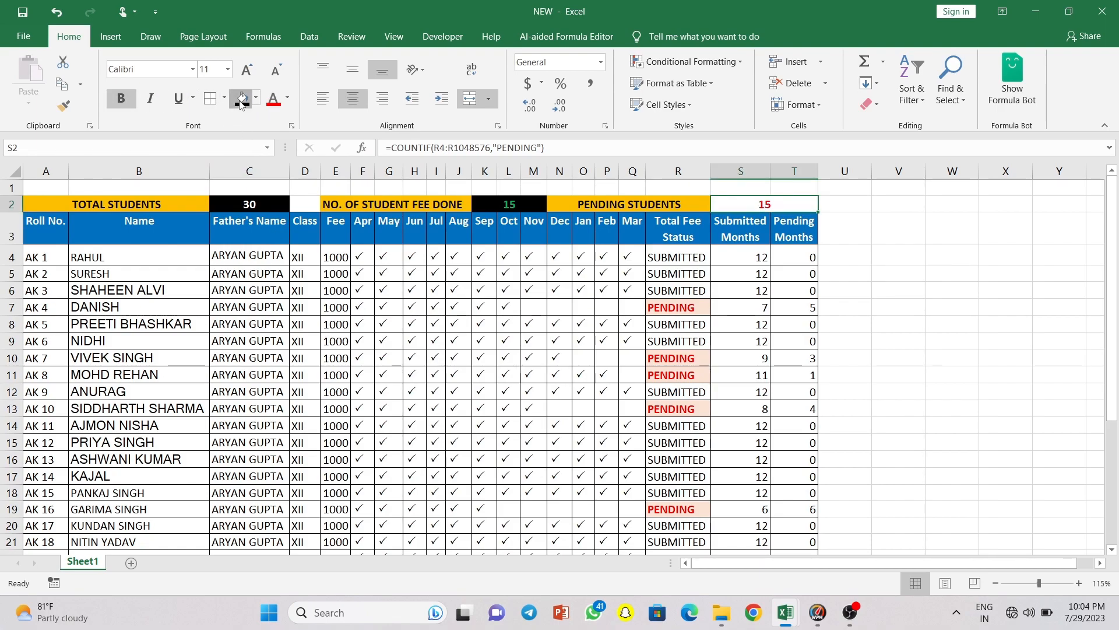
{"action": "left_click", "coordinate": [240, 98]}
- Enter the sheet title STUDENTS FEE LIST in cell A1
{"action": "left_click", "coordinate": [45, 189]}
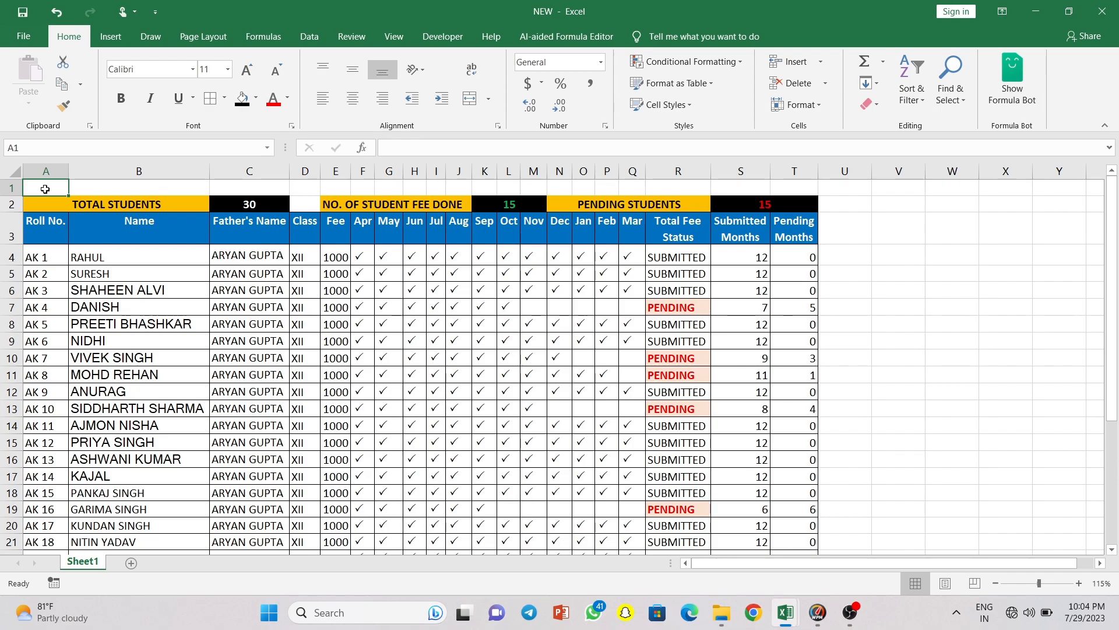
{"action": "type", "text": "STUDE"}
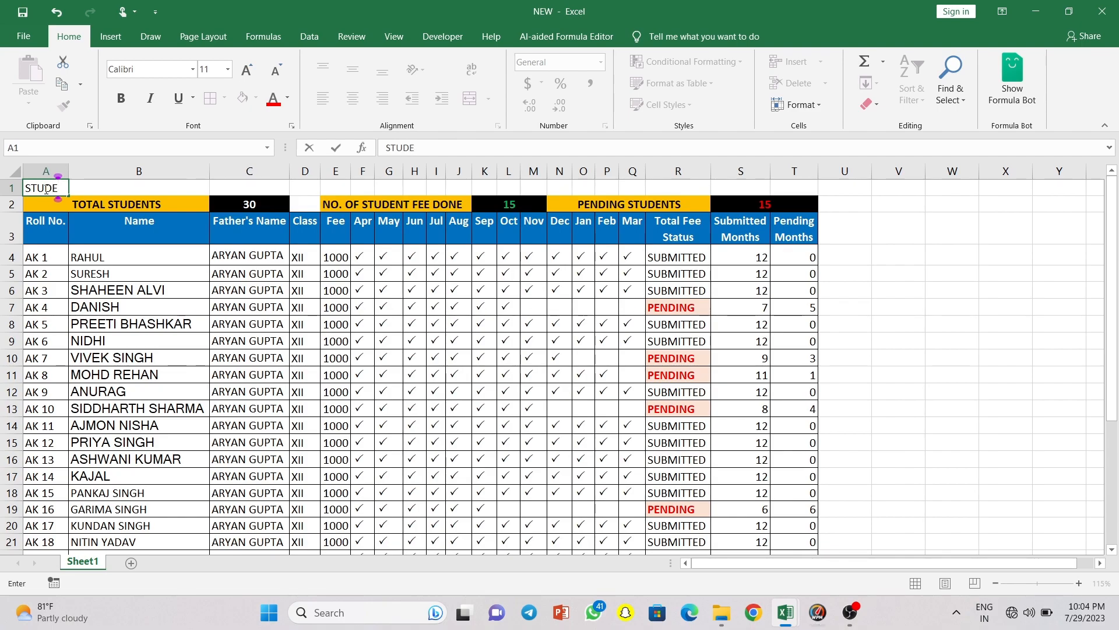
{"action": "type", "text": "NTS FEE LIST"}
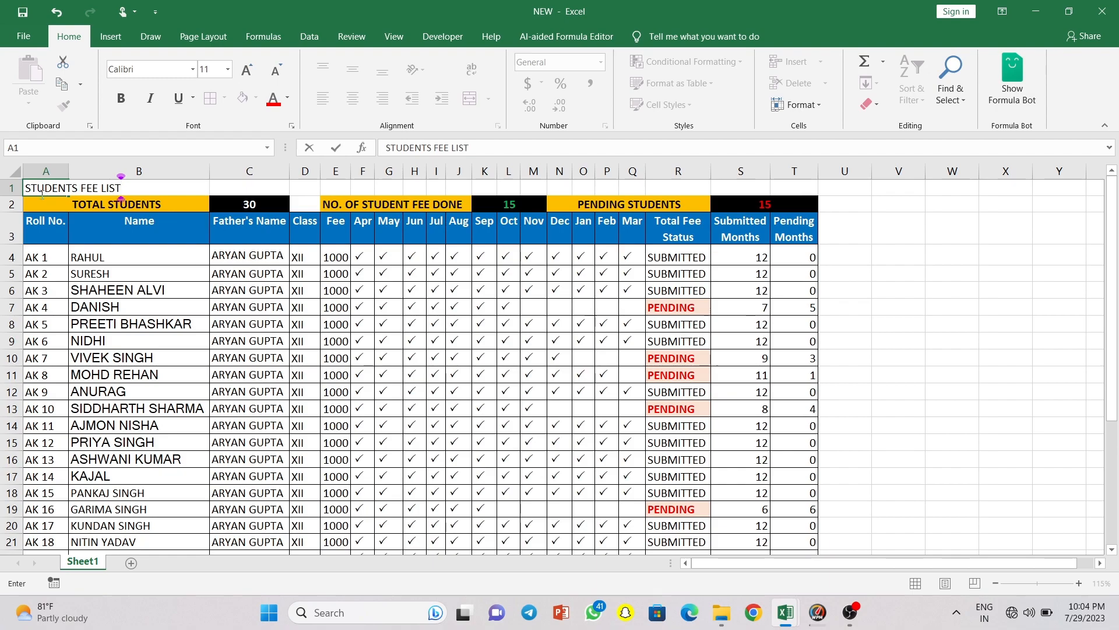
{"action": "left_click", "coordinate": [94, 265]}
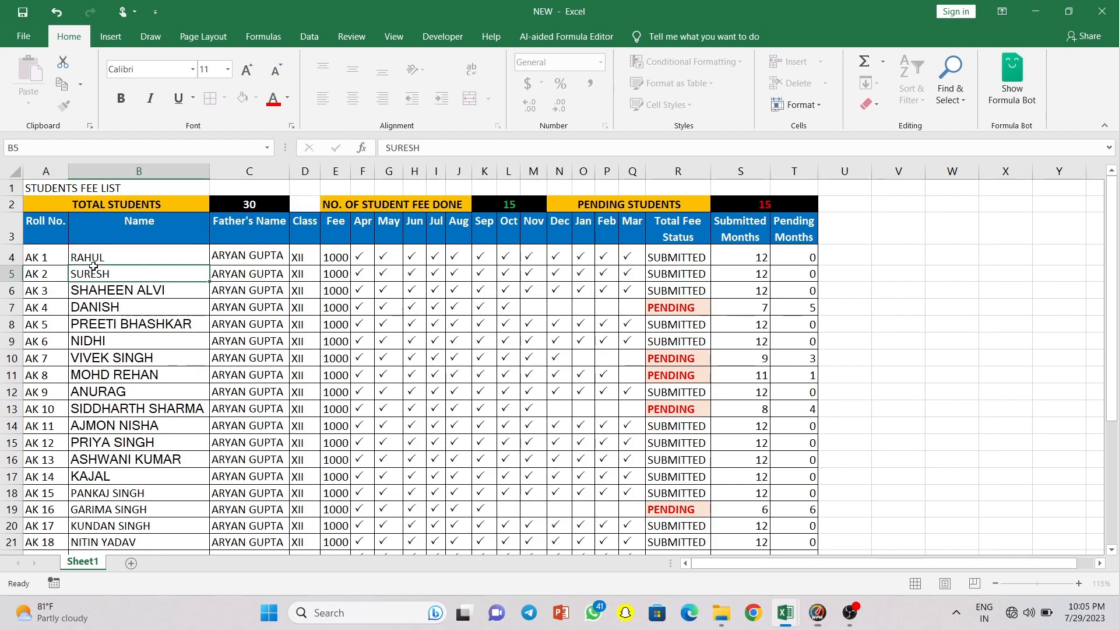
- Merge and center the STUDENTS FEE LIST title across A1:T1 and enlarge its font to size 16
{"action": "left_click", "coordinate": [40, 188]}
{"action": "key", "text": "shift+Right"}
{"action": "key", "text": "shift+Right"}
{"action": "key", "text": "shift+Right"}
{"action": "key", "text": "shift+Right"}
{"action": "key", "text": "shift+Right"}
{"action": "key", "text": "shift+Right"}
{"action": "key", "text": "shift+Right"}
{"action": "key", "text": "shift+Right"}
{"action": "key", "text": "shift+Right"}
{"action": "key", "text": "shift+Right"}
{"action": "key", "text": "shift+Right"}
{"action": "key", "text": "shift+Right"}
{"action": "key", "text": "shift+Right"}
{"action": "key", "text": "shift+Right"}
{"action": "key", "text": "shift+Right"}
{"action": "key", "text": "shift+Right"}
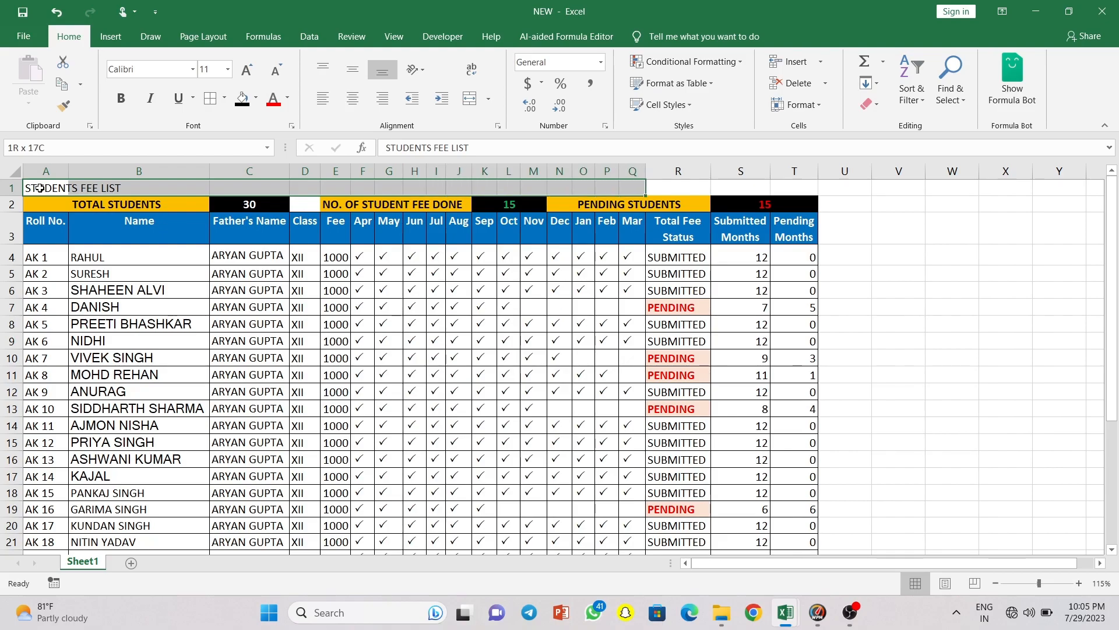
{"action": "key", "text": "shift+Right"}
{"action": "key", "text": "shift+Right"}
{"action": "key", "text": "shift+Right"}
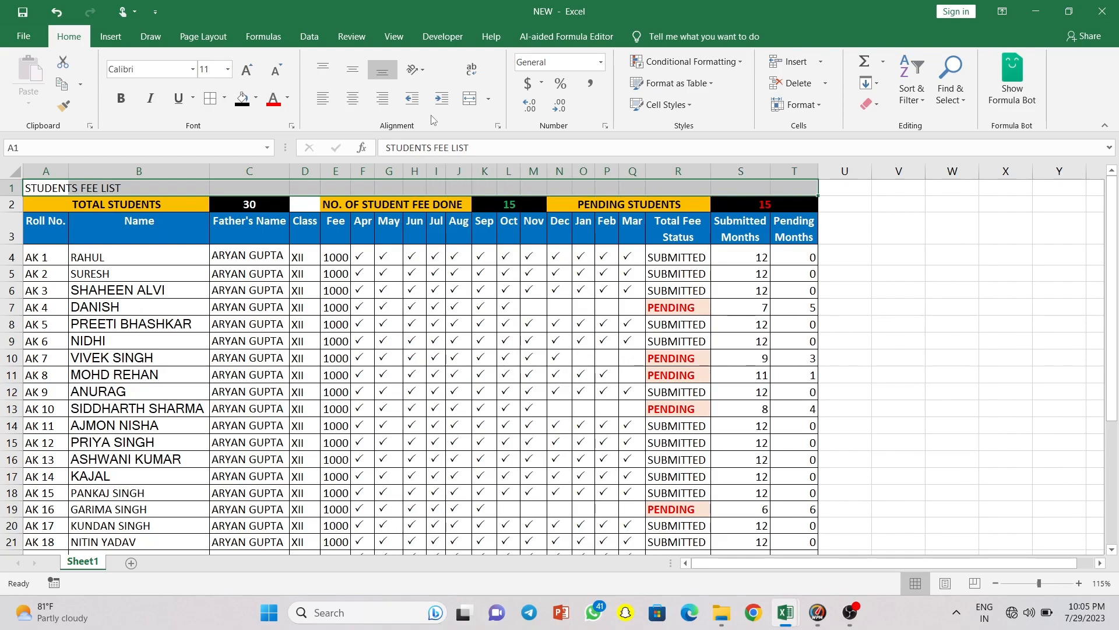
{"action": "left_click", "coordinate": [470, 100]}
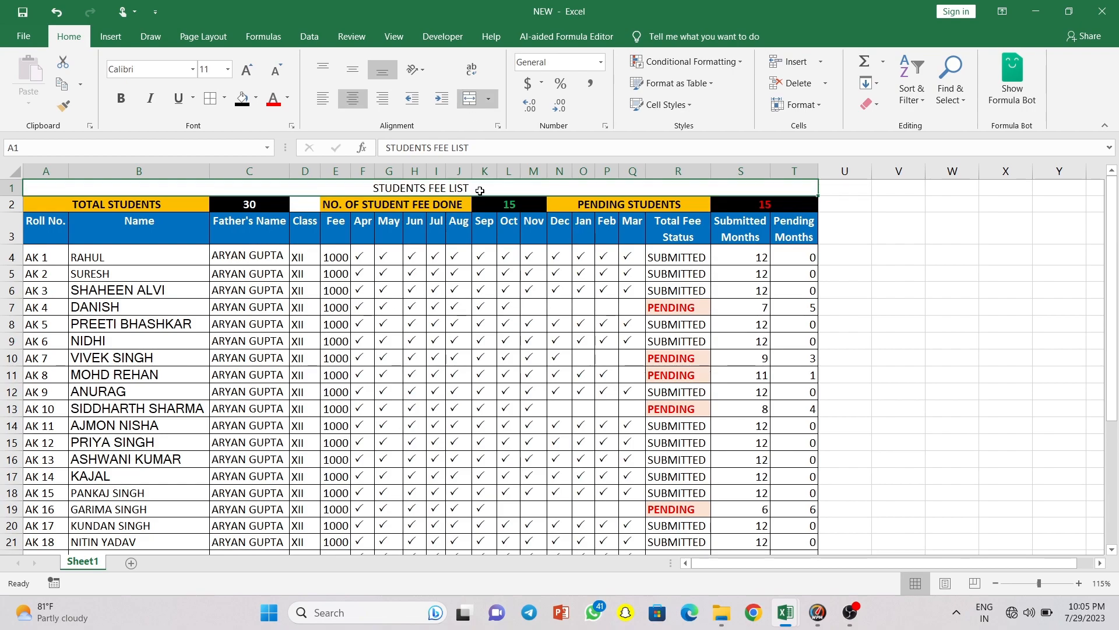
{"action": "left_click", "coordinate": [246, 78]}
{"action": "left_click", "coordinate": [246, 78]}
{"action": "left_click", "coordinate": [246, 78]}
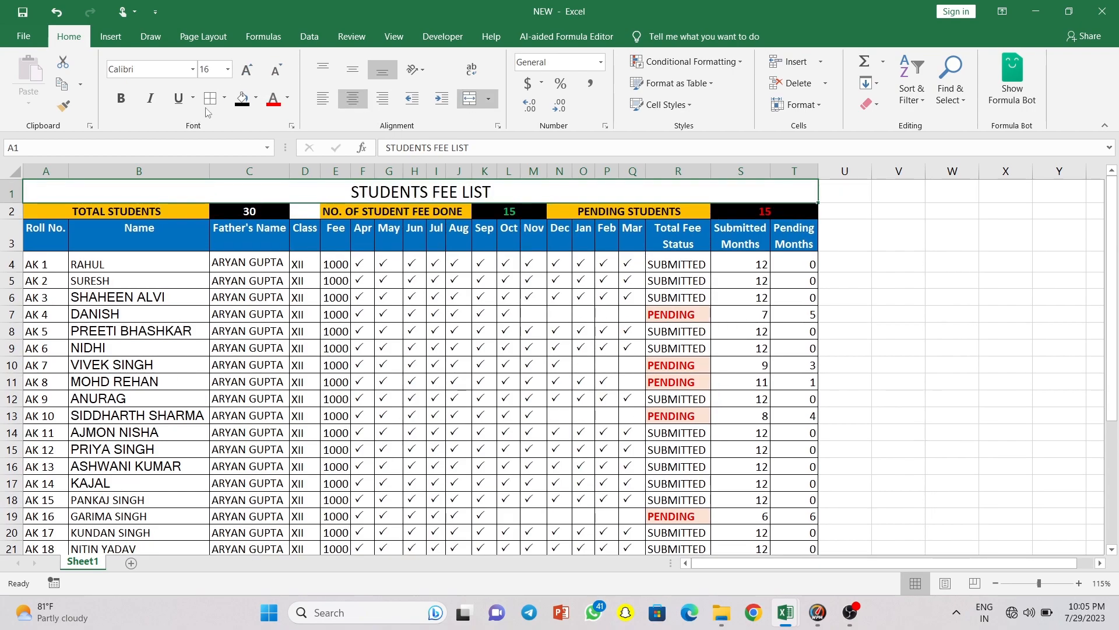
- Give the title in row 1 the standard Dark Blue fill and a white font color
{"action": "left_click", "coordinate": [257, 99]}
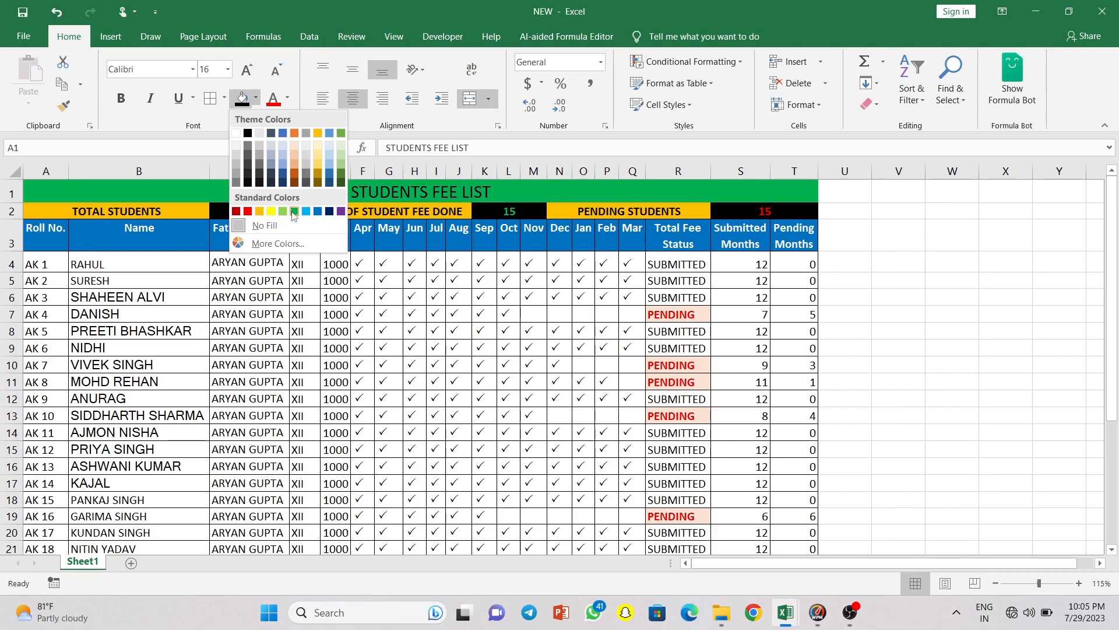
{"action": "left_click", "coordinate": [330, 213]}
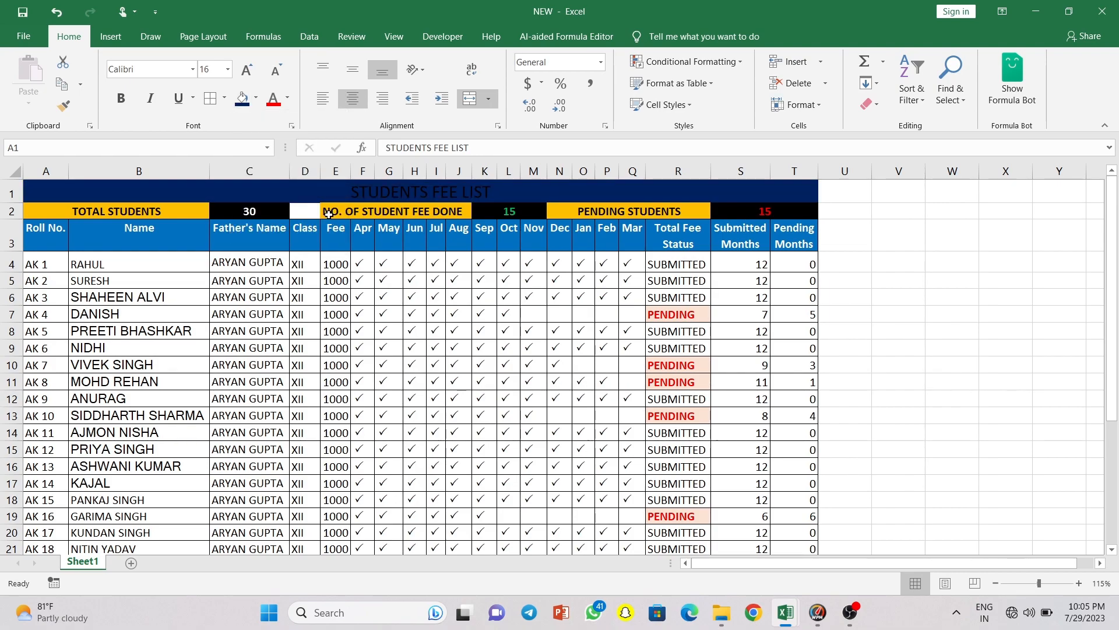
{"action": "left_click", "coordinate": [286, 98]}
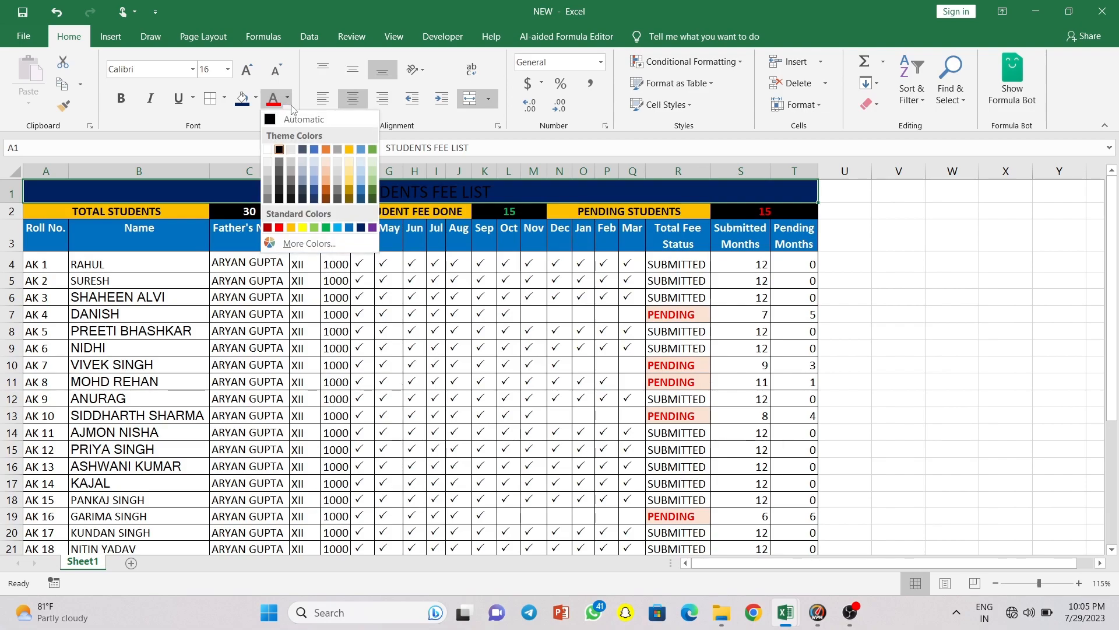
{"action": "left_click", "coordinate": [267, 144]}
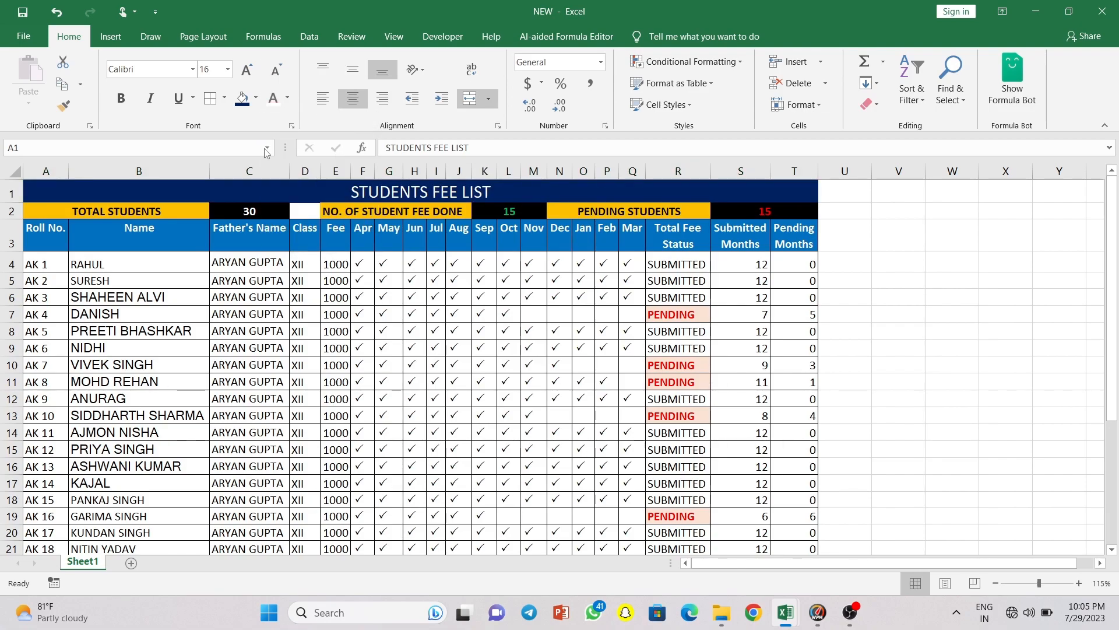
- Make the STUDENTS FEE LIST title bold and set its font to Aharoni, size 18
{"action": "left_click", "coordinate": [192, 69]}
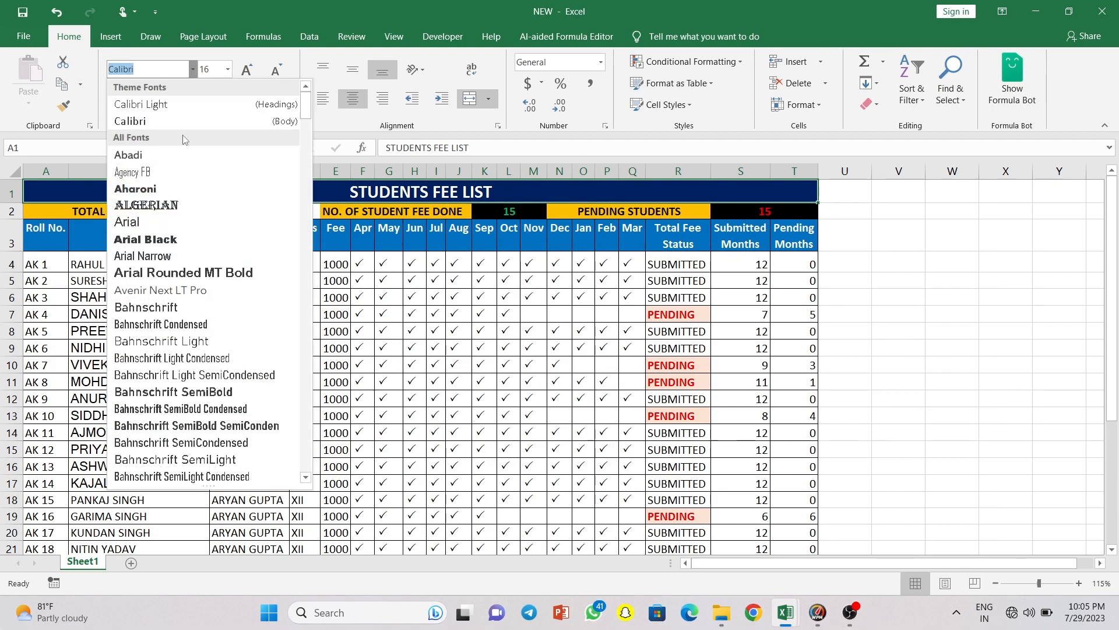
{"action": "left_click", "coordinate": [167, 187]}
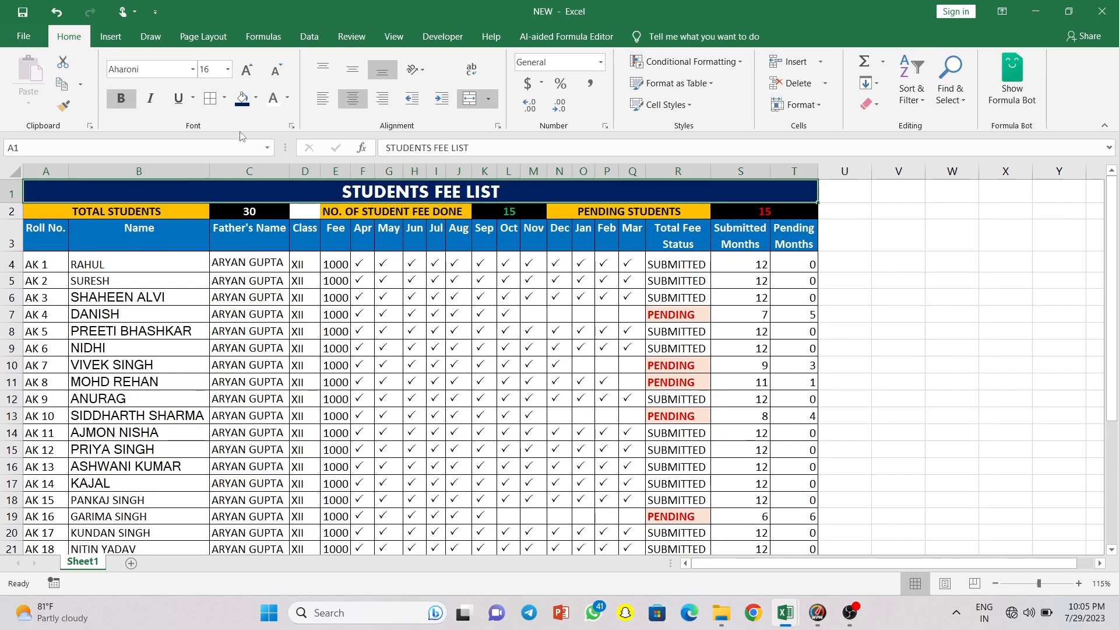
{"action": "left_click", "coordinate": [245, 71]}
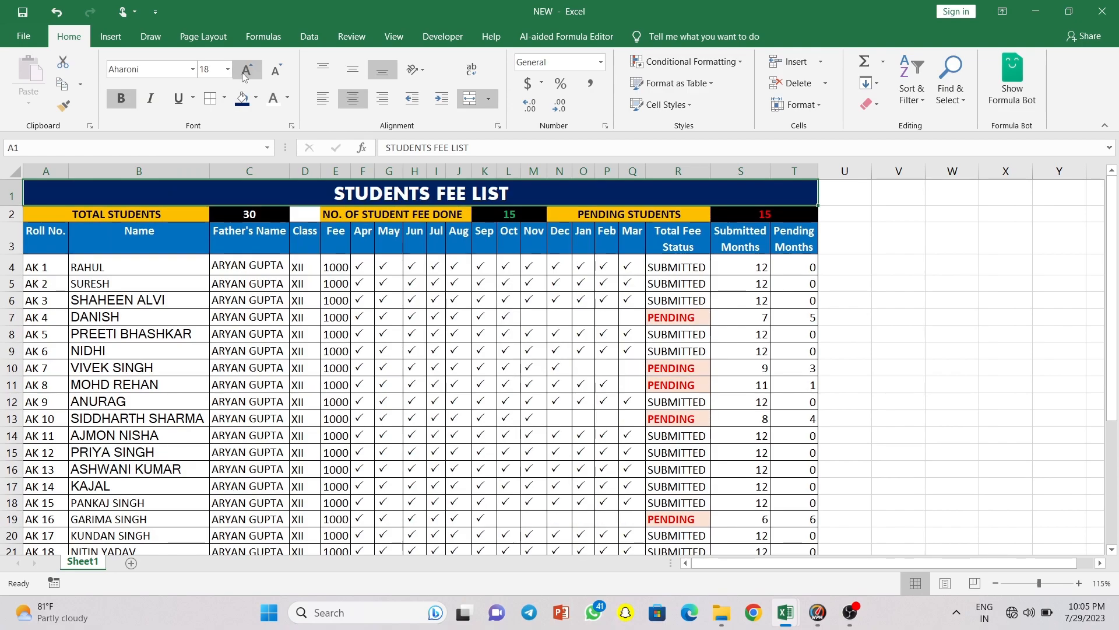
{"action": "left_click", "coordinate": [417, 270]}
{"action": "scroll", "coordinate": [401, 338], "scroll_direction": "down", "scroll_amount": 1}
{"action": "scroll", "coordinate": [403, 349], "scroll_direction": "up", "scroll_amount": 1}
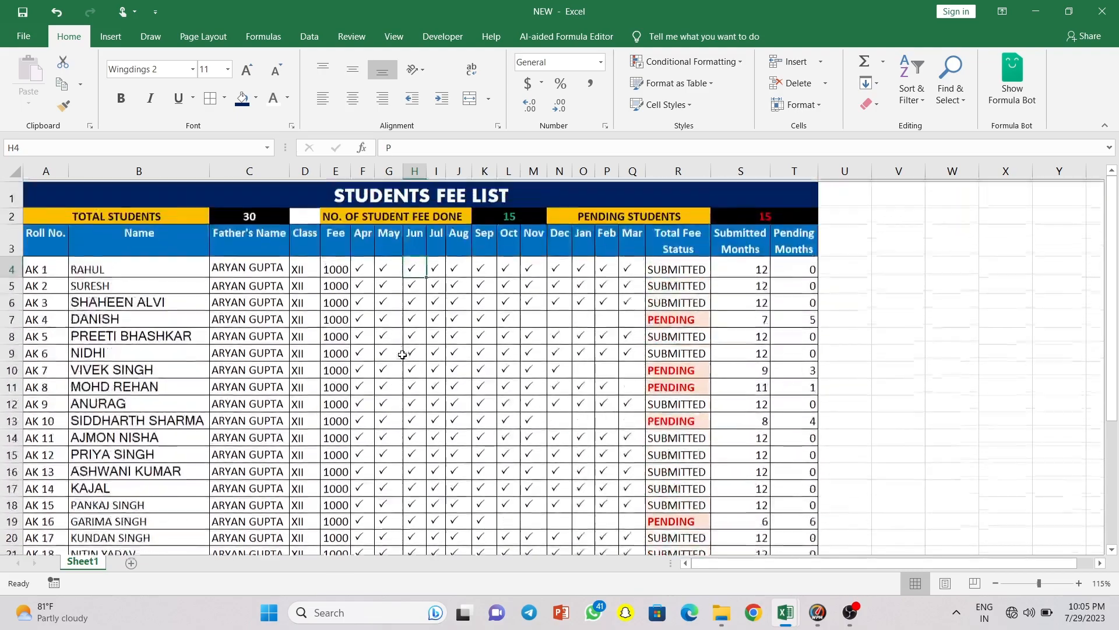